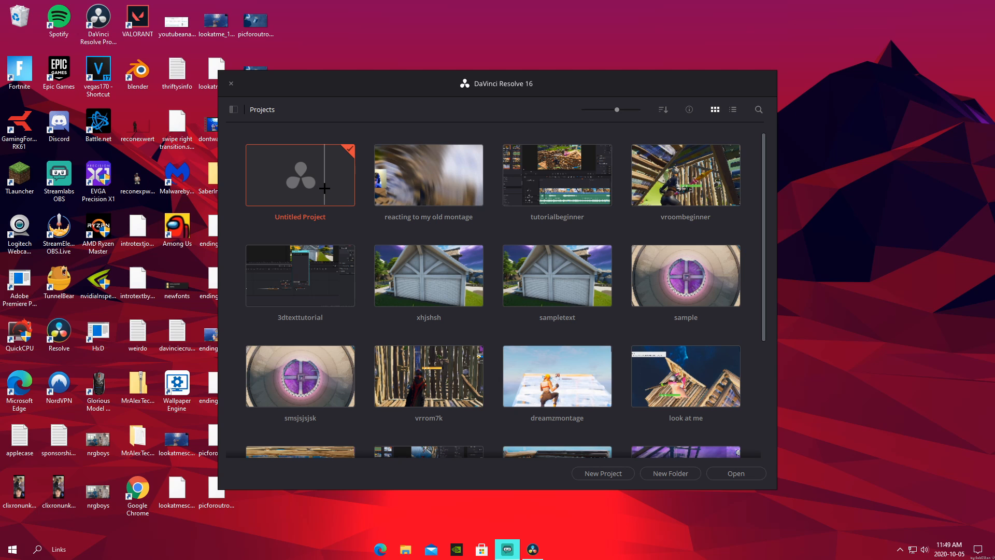
- Open the Untitled Project and set its timeline and playback frame rates to 60 frames per second
double_click(326, 188)
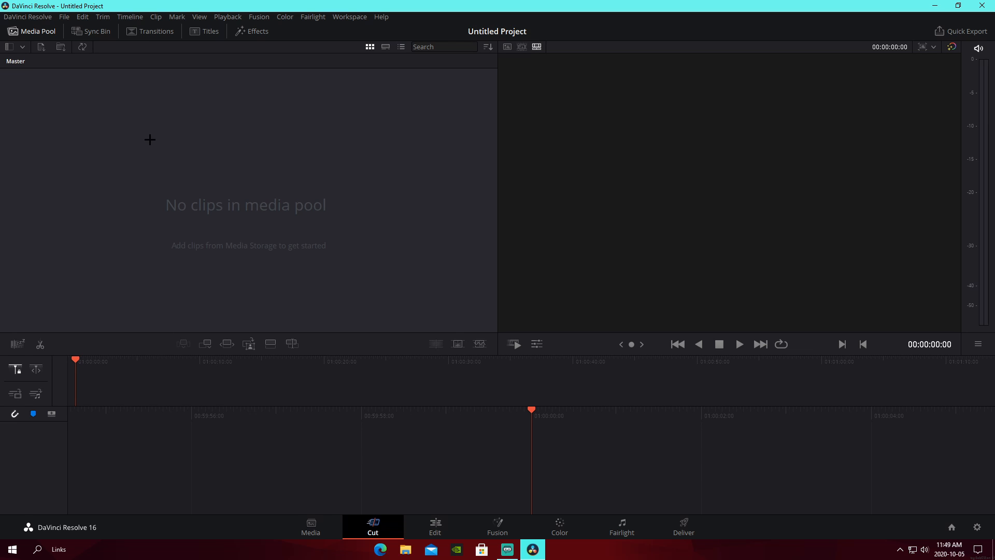
click(64, 16)
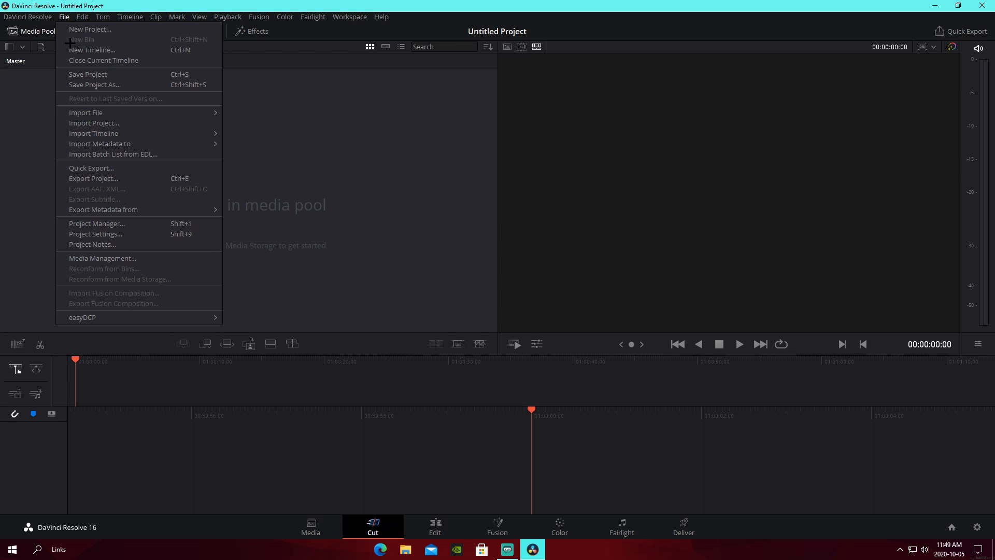
click(98, 233)
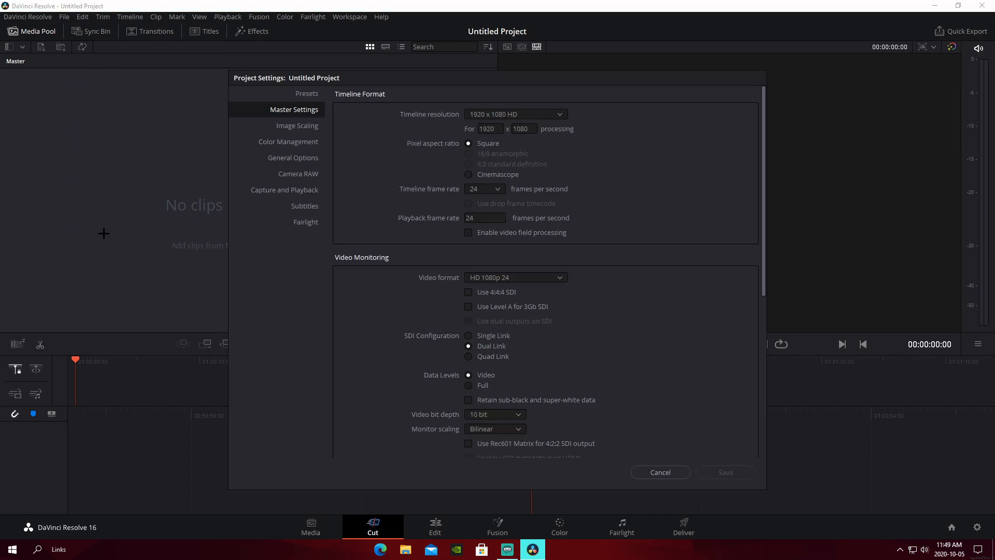
click(497, 190)
click(475, 305)
click(487, 220)
text(60)
key(Return)
- Set the video monitoring format to HD 720p 60 and save the project settings
click(513, 280)
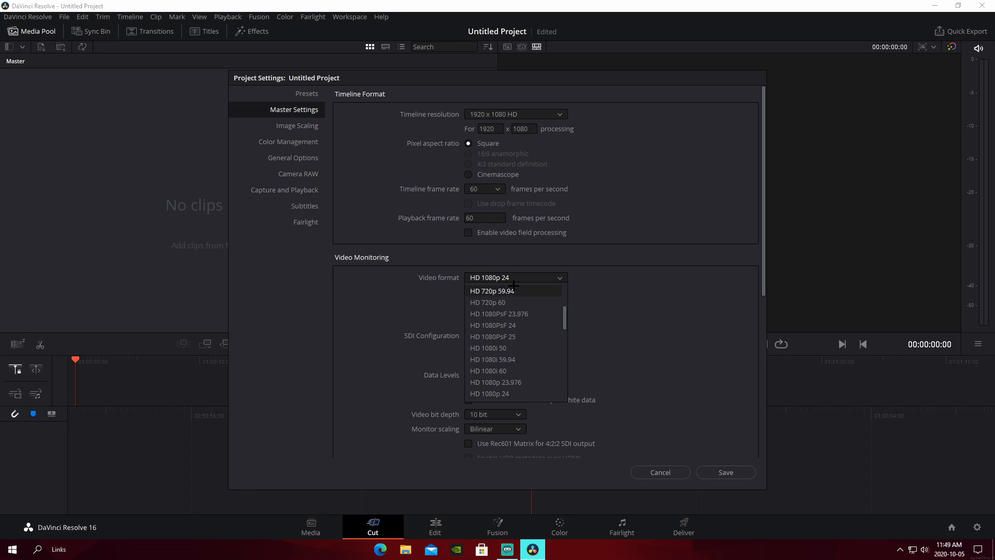
scroll(516, 313, up, 3)
scroll(518, 332, down, 2)
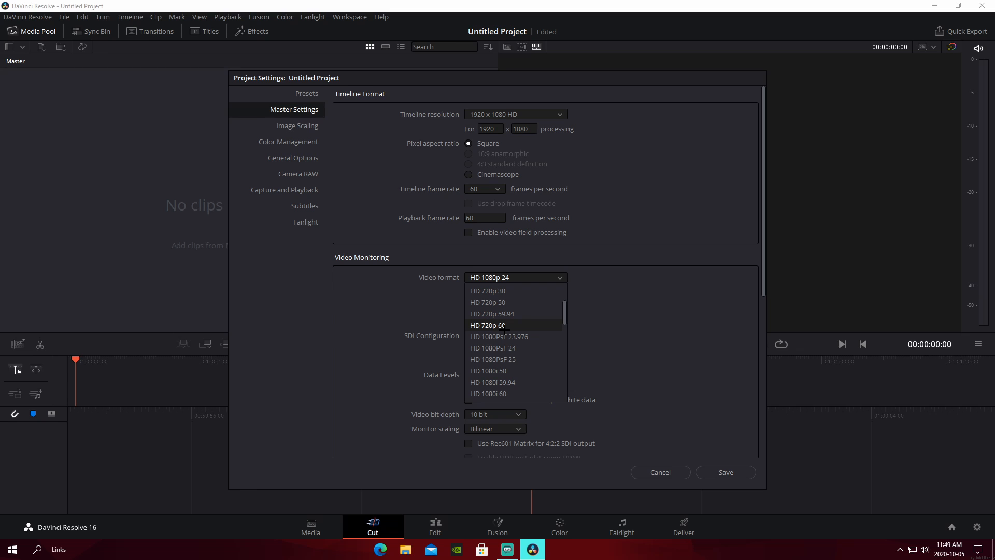
click(504, 325)
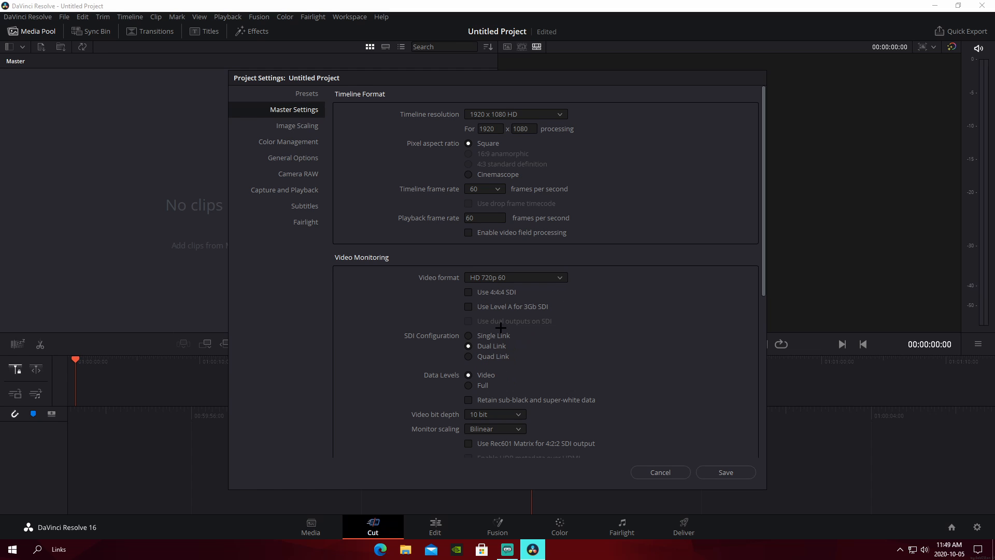
click(721, 472)
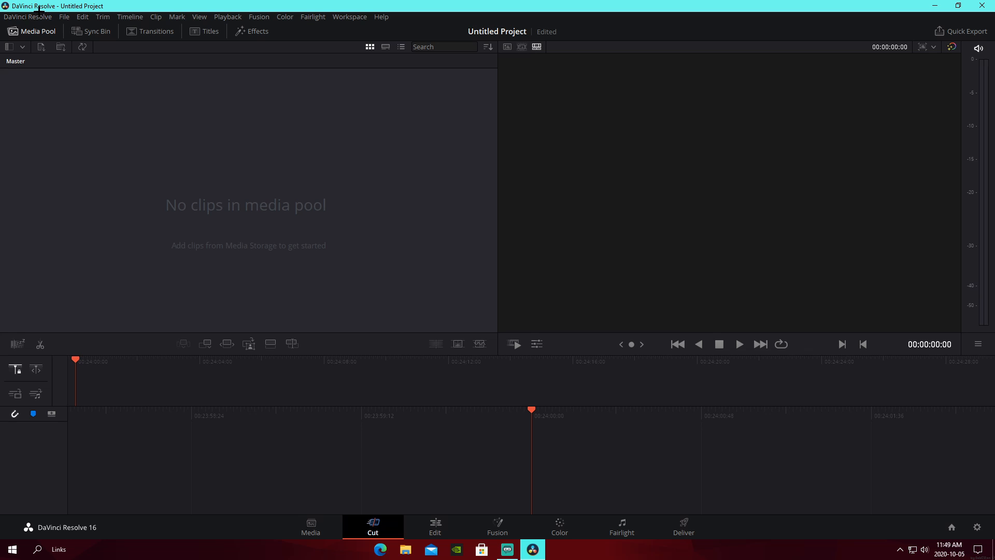
- Choose a proxy mode for playback
click(228, 17)
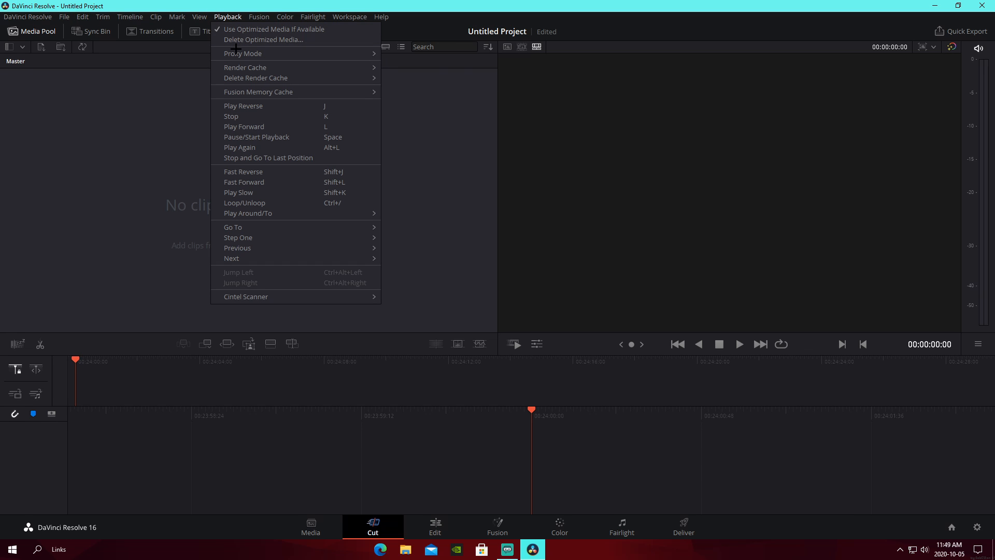
mouse_move(240, 53)
click(410, 76)
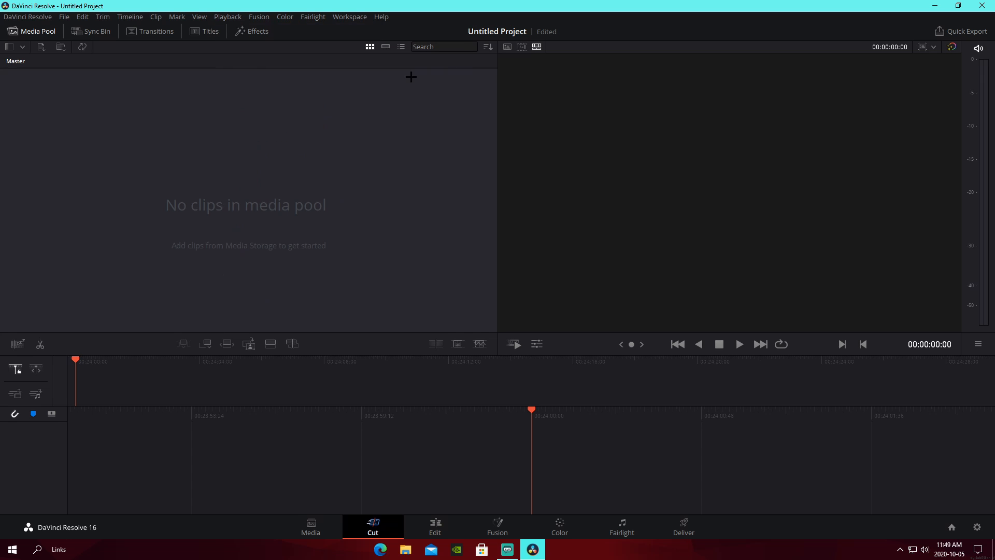
- On the Edit page, import the Fortnite clips 2020.10.04 - 09.19.41.05, 2020.09.30 - 15.01.25.19 and 2020.09.28 - 17.56.18.12 from the Montage Oct 6 folder
click(435, 527)
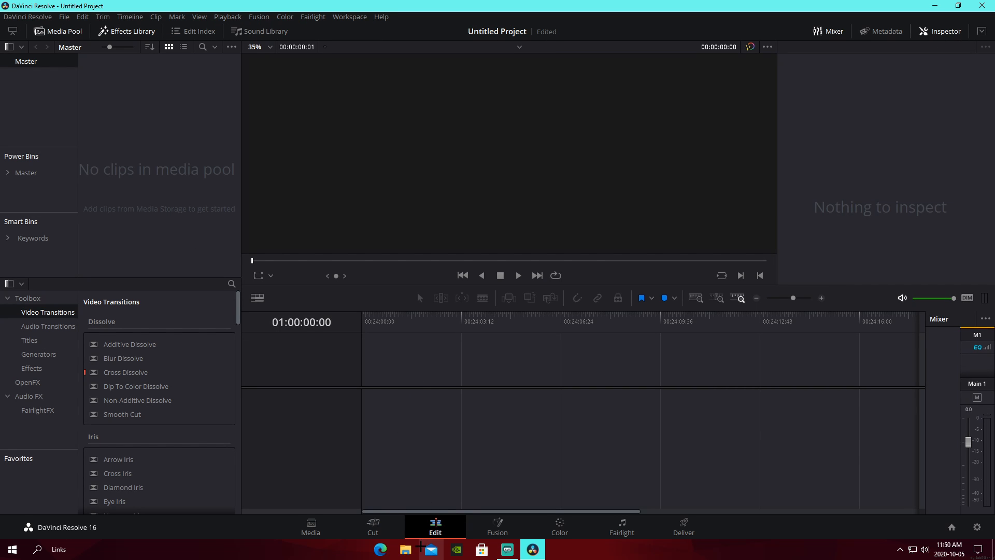
click(405, 549)
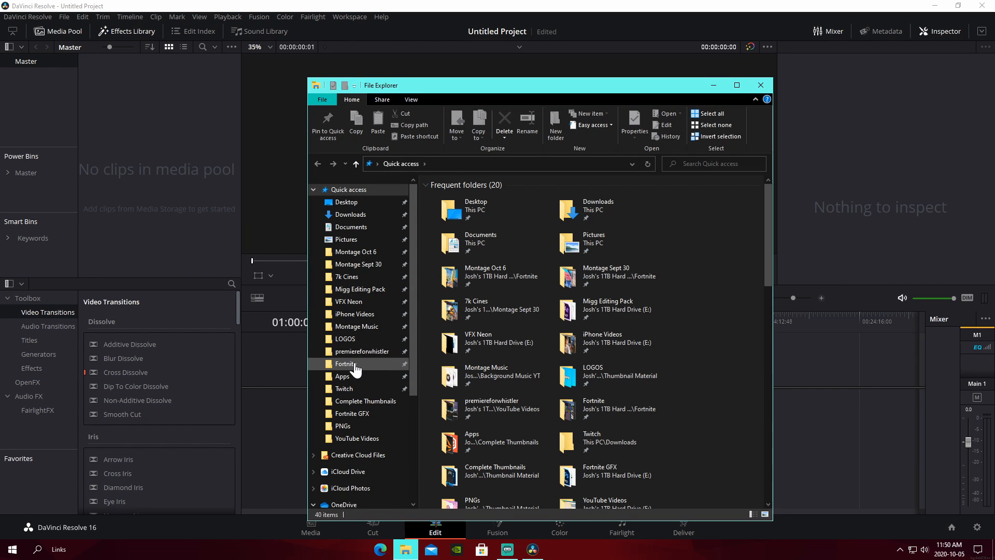
click(365, 252)
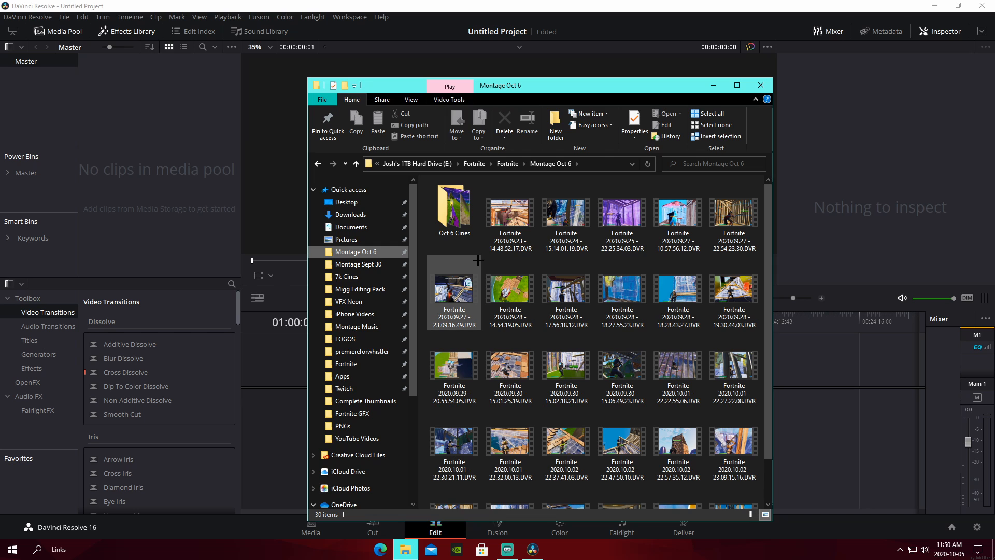
scroll(570, 362, down, 1)
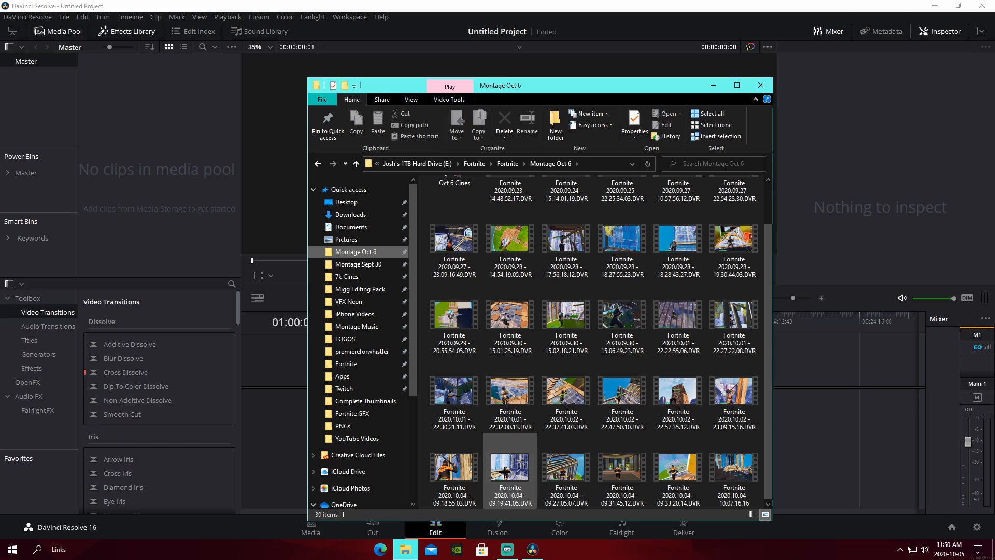
drag(505, 469, 161, 159)
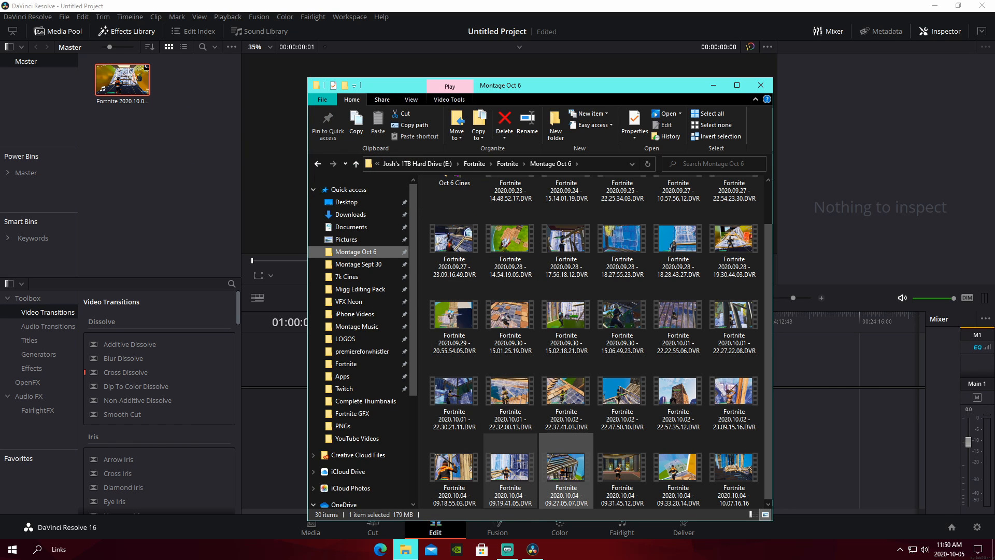
drag(516, 324, 191, 160)
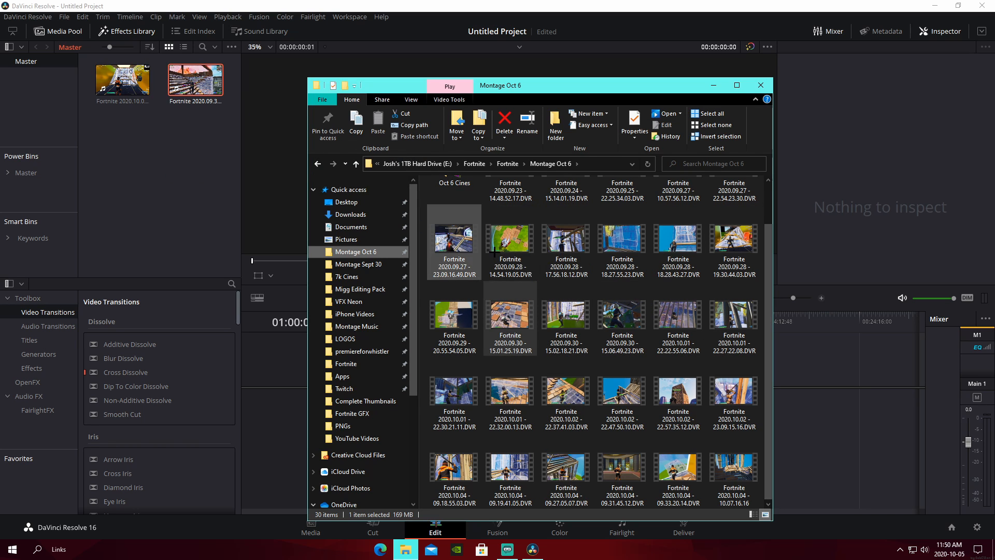
drag(566, 243, 122, 155)
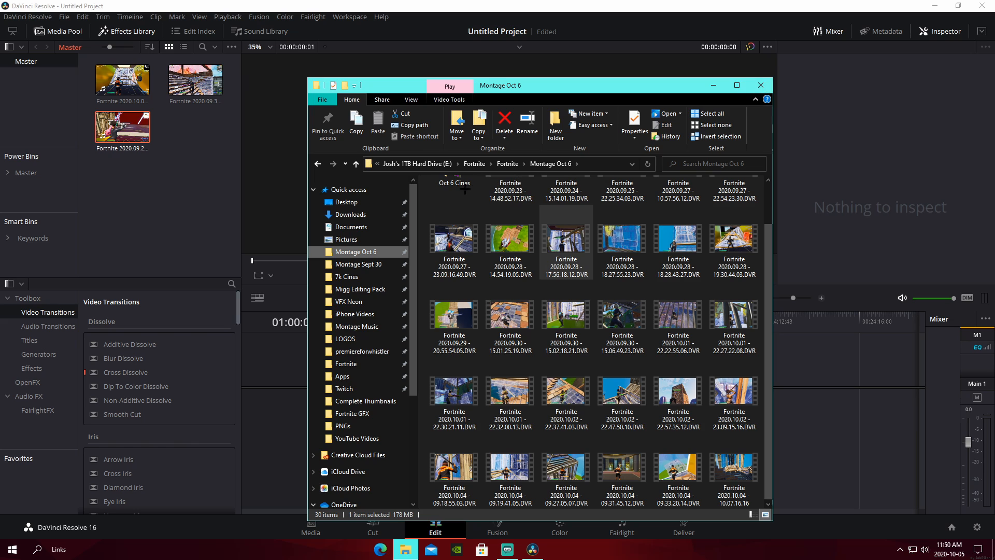
- Open the Montage Music folder in File Explorer and look through its songs
click(361, 327)
scroll(482, 290, down, 3)
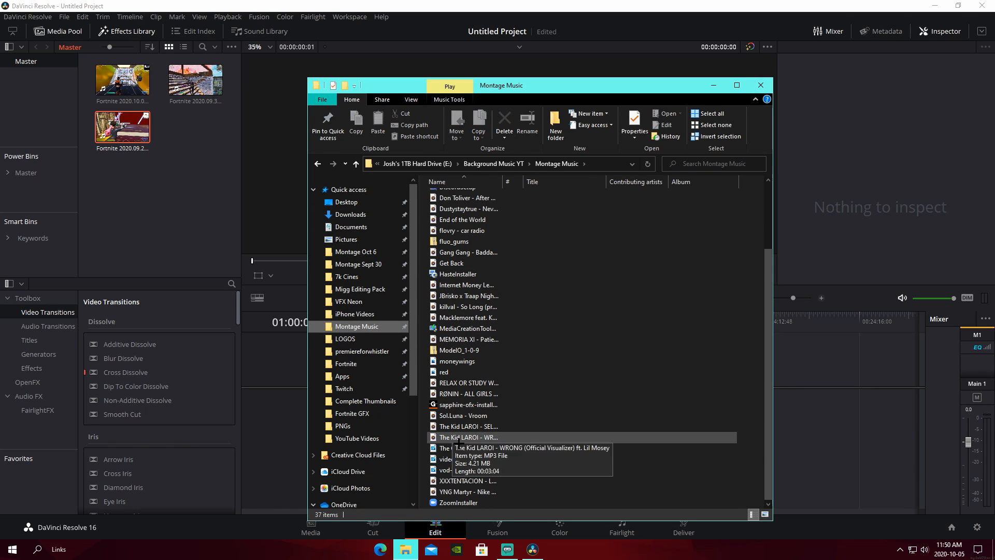
scroll(503, 404, up, 2)
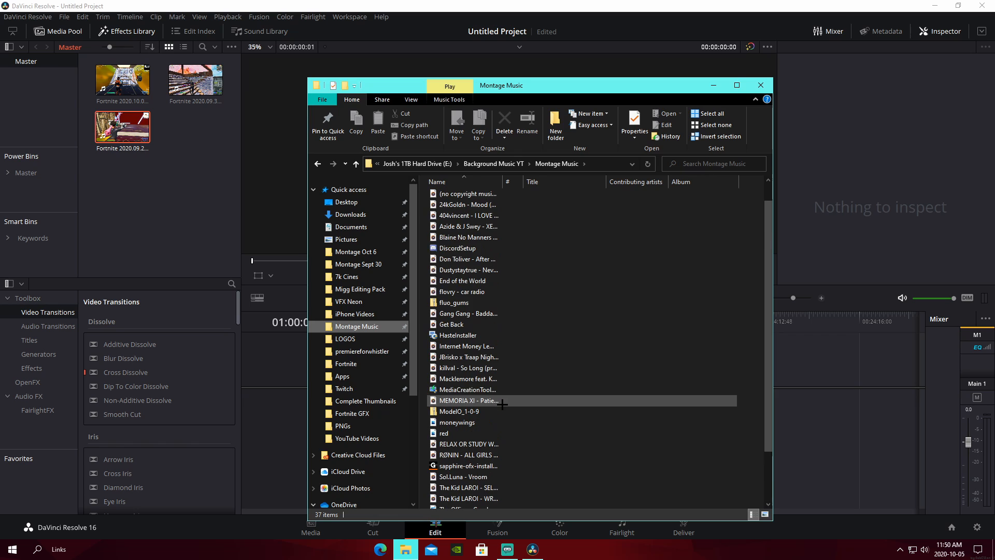
right_click(422, 248)
mouse_move(534, 267)
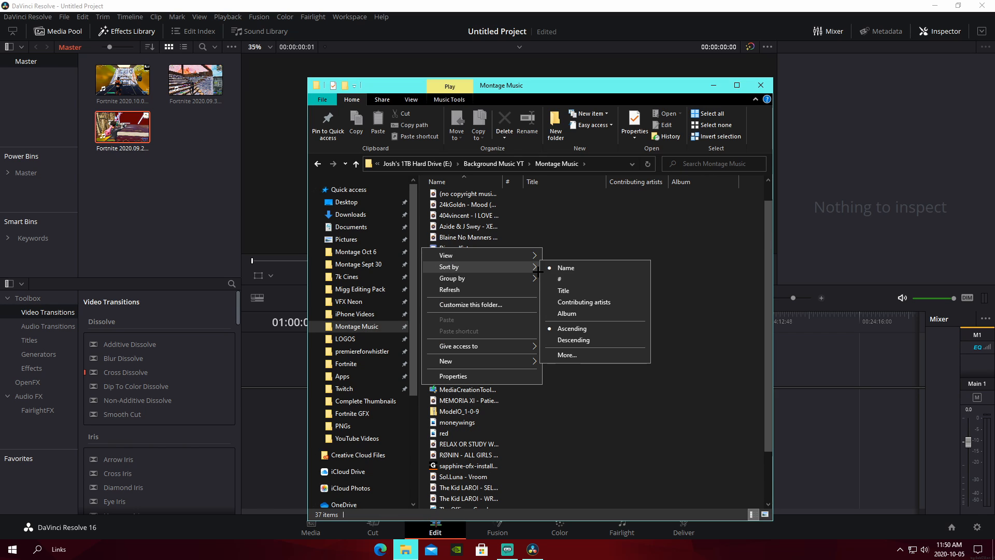
click(427, 220)
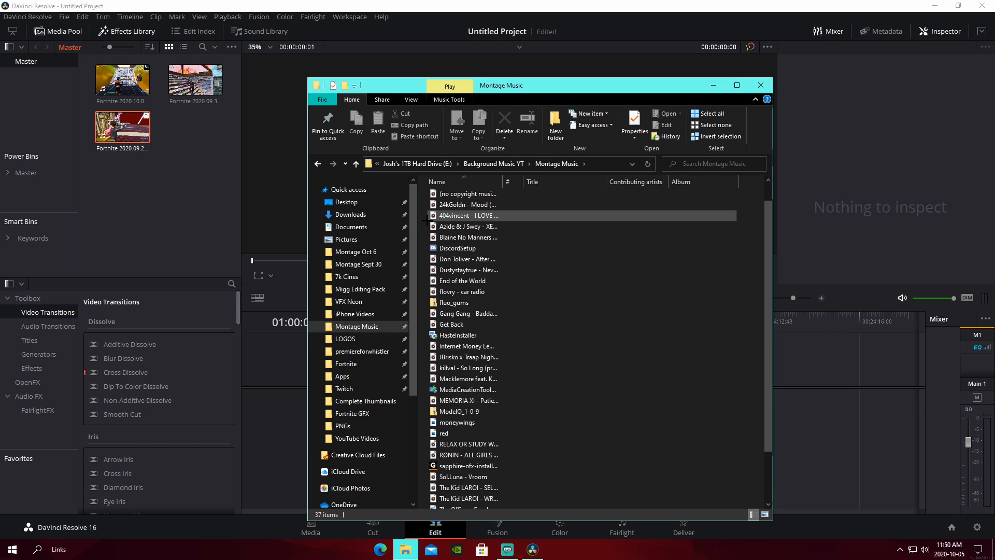
click(493, 218)
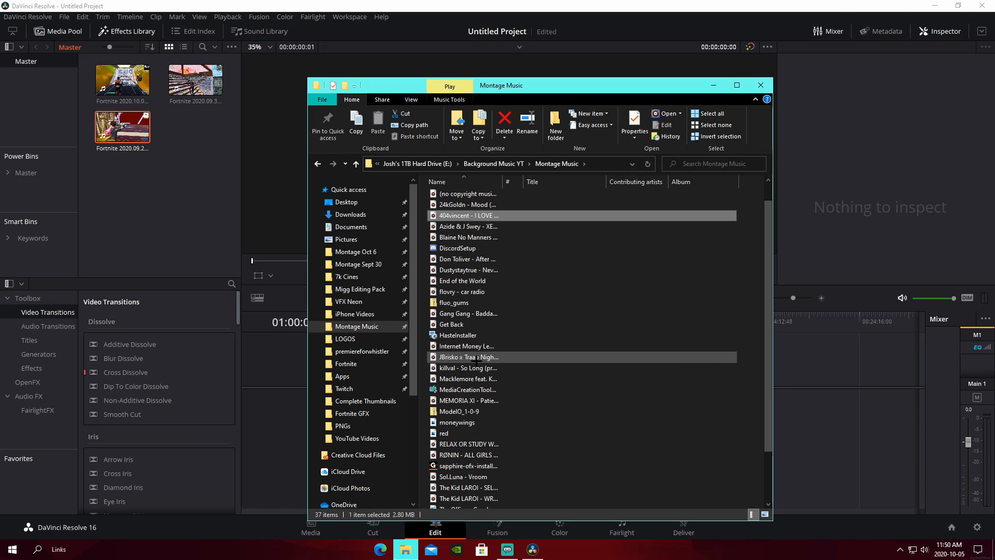
- Import the song Sol.Luna - Vroom into the media pool and close File Explorer
scroll(474, 388, down, 2)
click(472, 415)
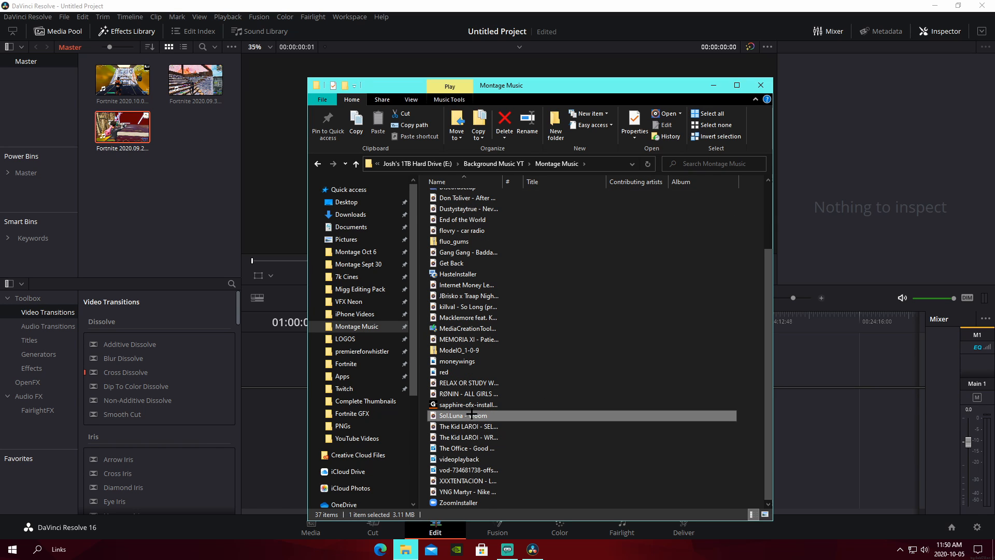
drag(471, 415, 198, 207)
click(760, 85)
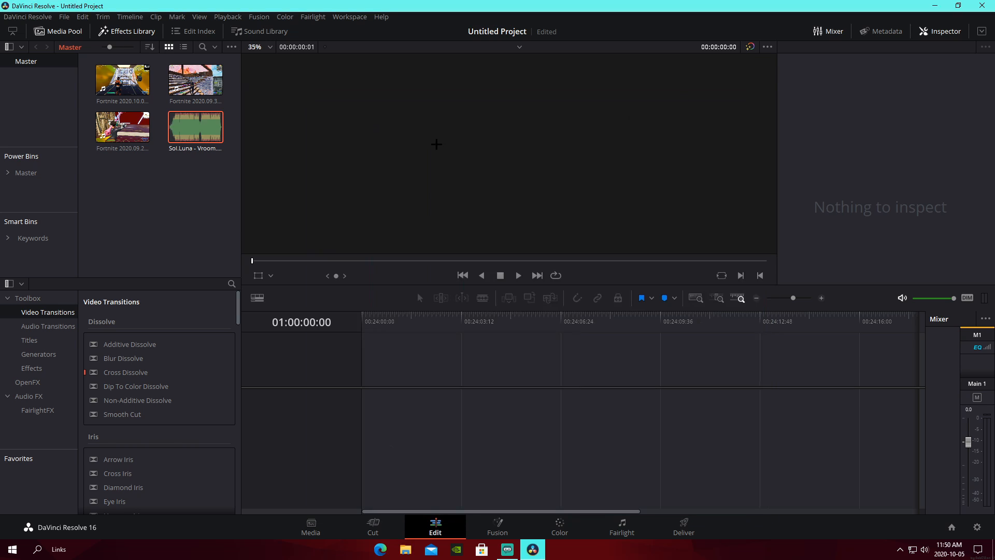
- Place the Sol.Luna - Vroom song at the start of a new timeline and fit its full length in view
drag(196, 134, 363, 410)
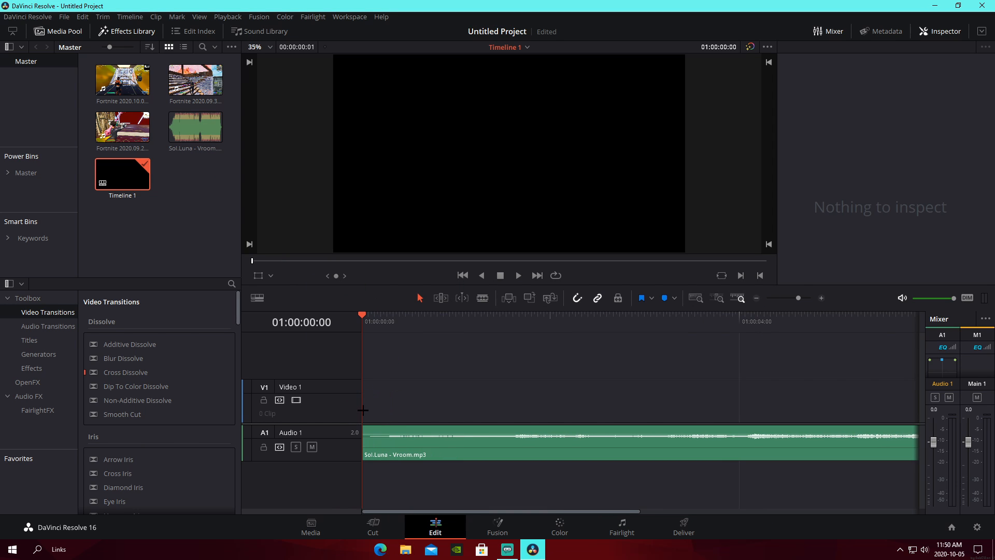
drag(799, 298, 785, 299)
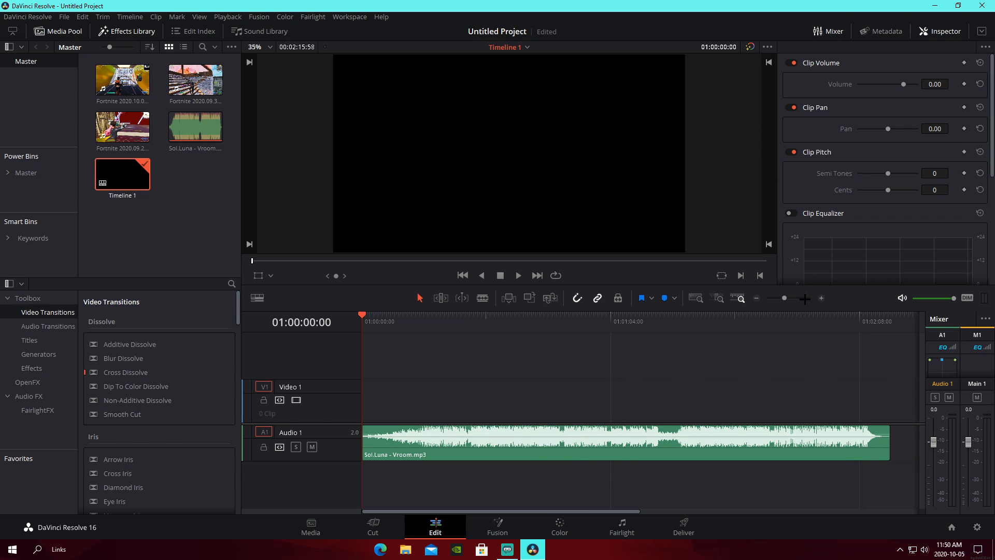
- Examine the song's waveform on the timeline at several zoom levels, ending close up on its opening section
click(758, 298)
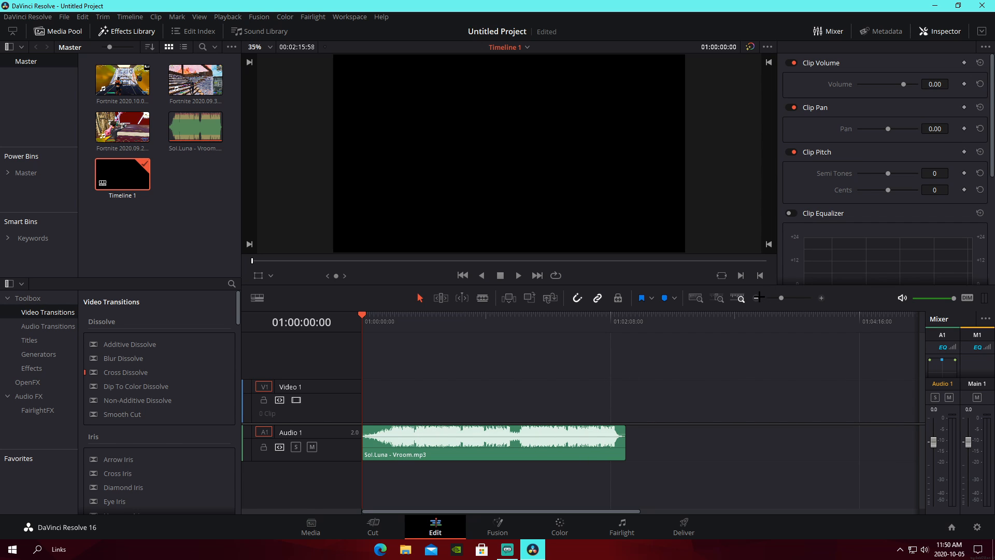
click(821, 298)
click(821, 298)
click(756, 297)
click(756, 297)
click(757, 298)
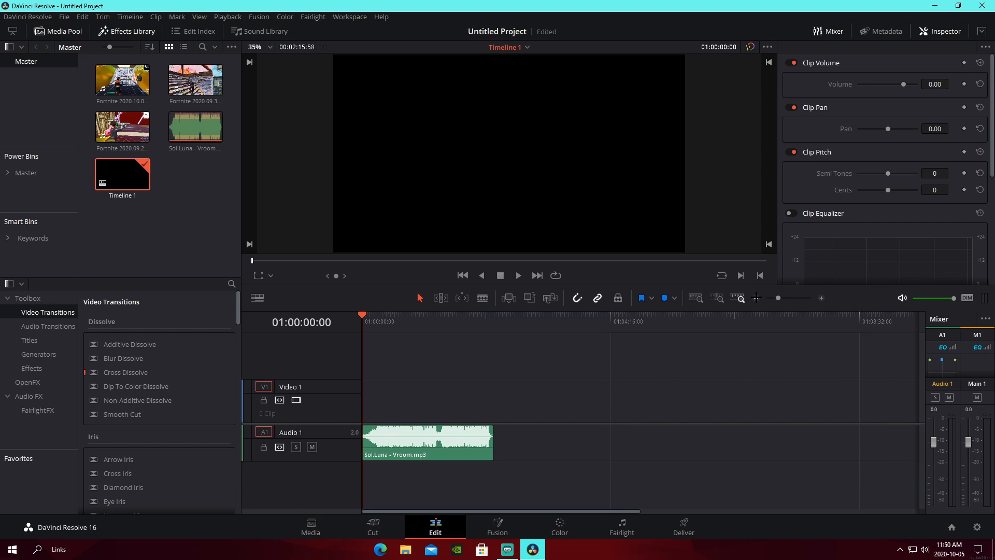
drag(778, 298, 793, 299)
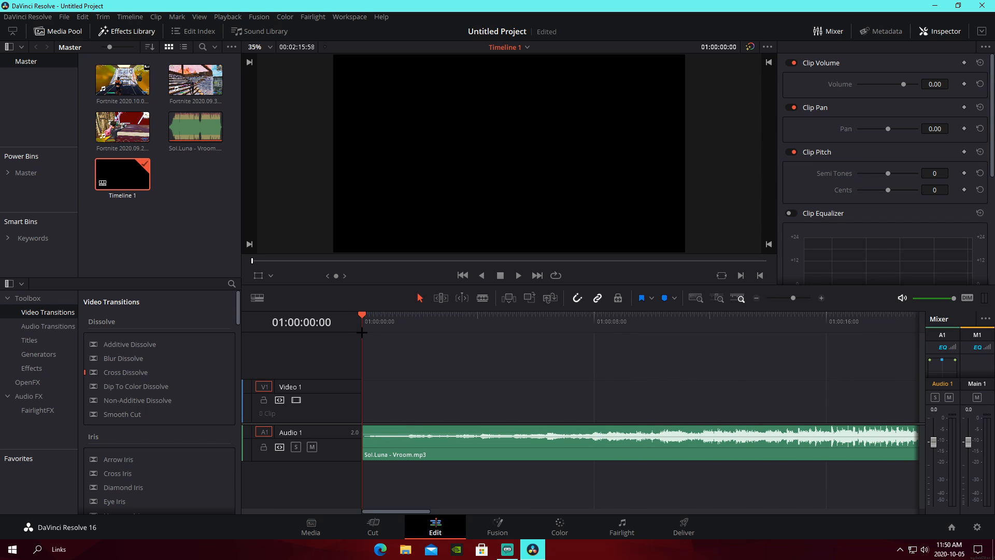
mouse_move(362, 317)
mouse_down()
mouse_move(389, 332)
mouse_move(361, 322)
mouse_up()
- Browse the video transitions, audio transitions and titles available in the effects library
scroll(125, 390, down, 4)
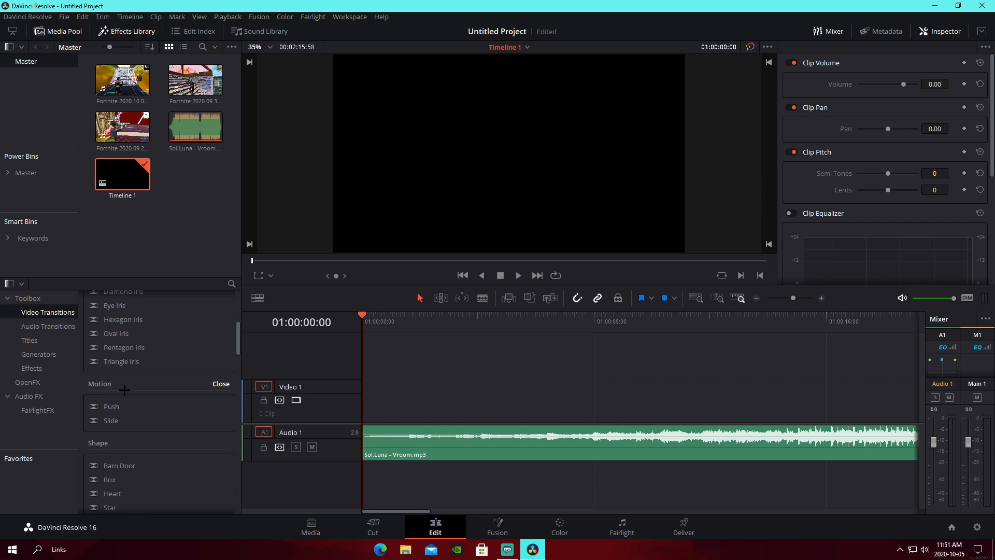
scroll(124, 390, down, 8)
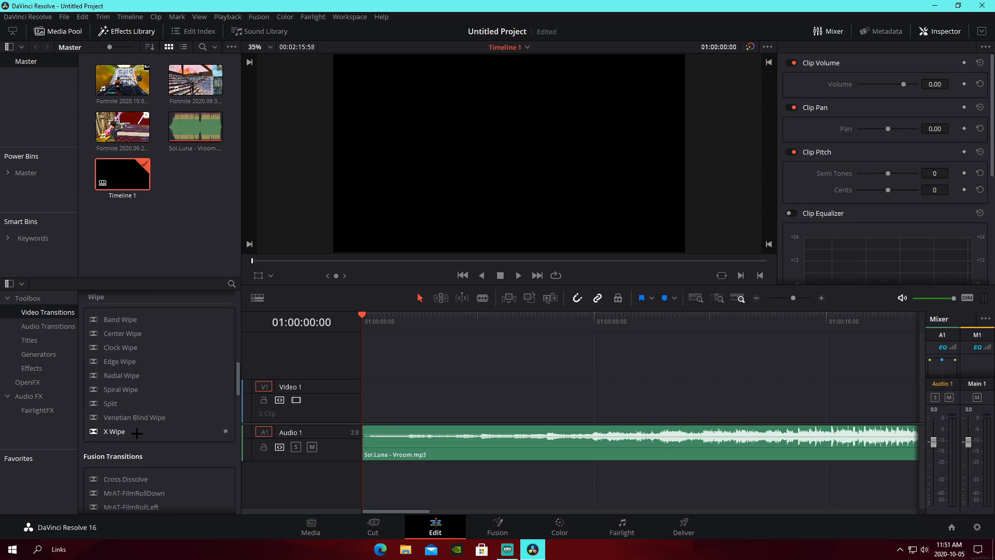
scroll(137, 433, down, 5)
scroll(137, 430, up, 16)
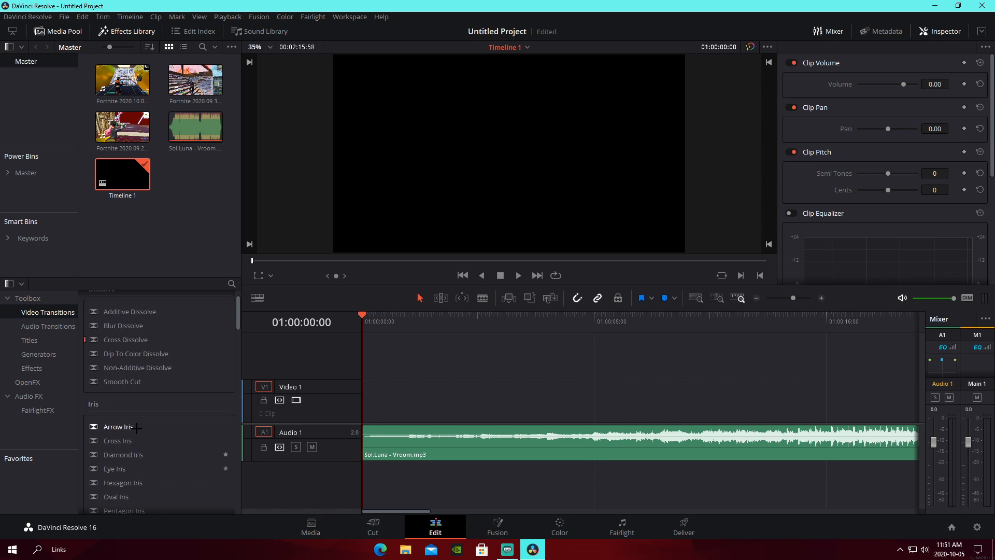
scroll(137, 428, up, 1)
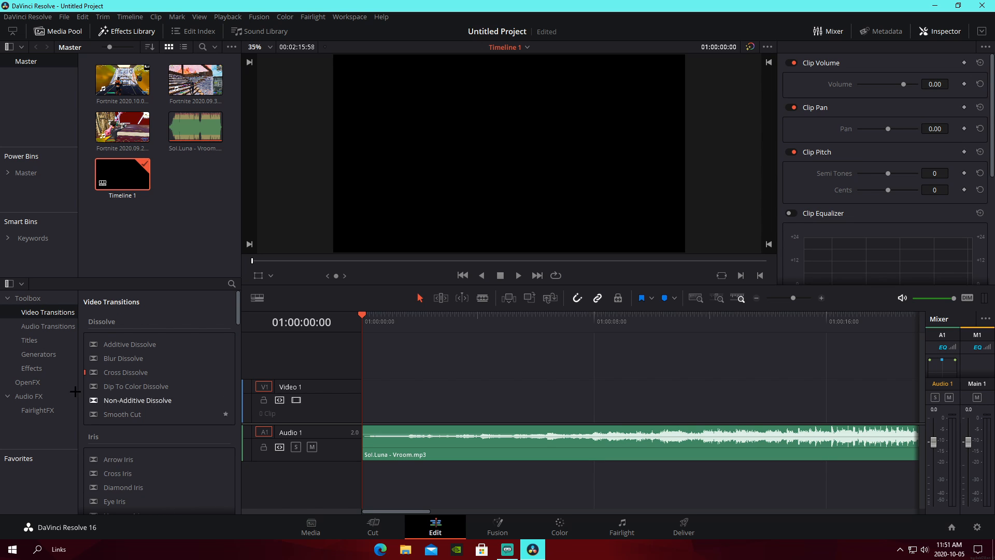
click(49, 327)
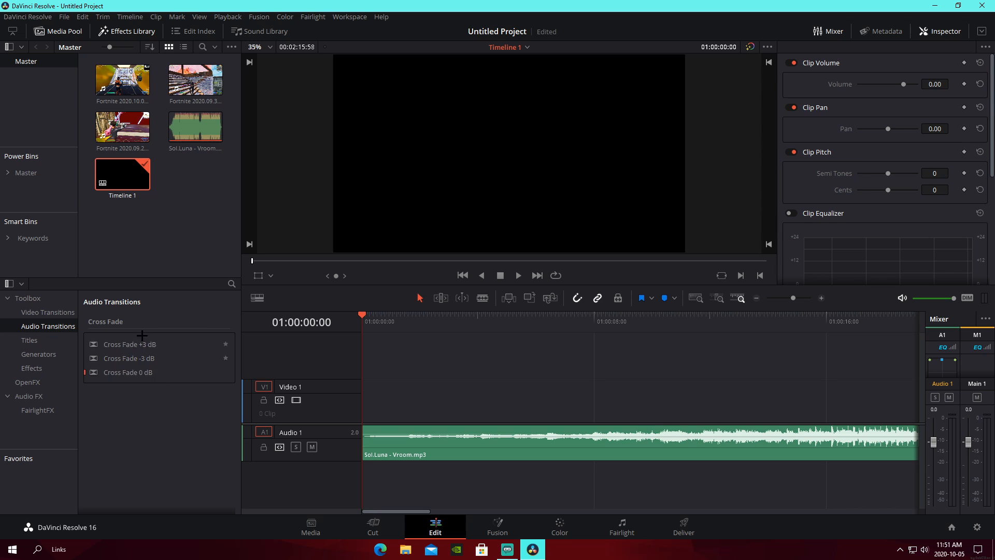
click(41, 341)
scroll(166, 378, down, 6)
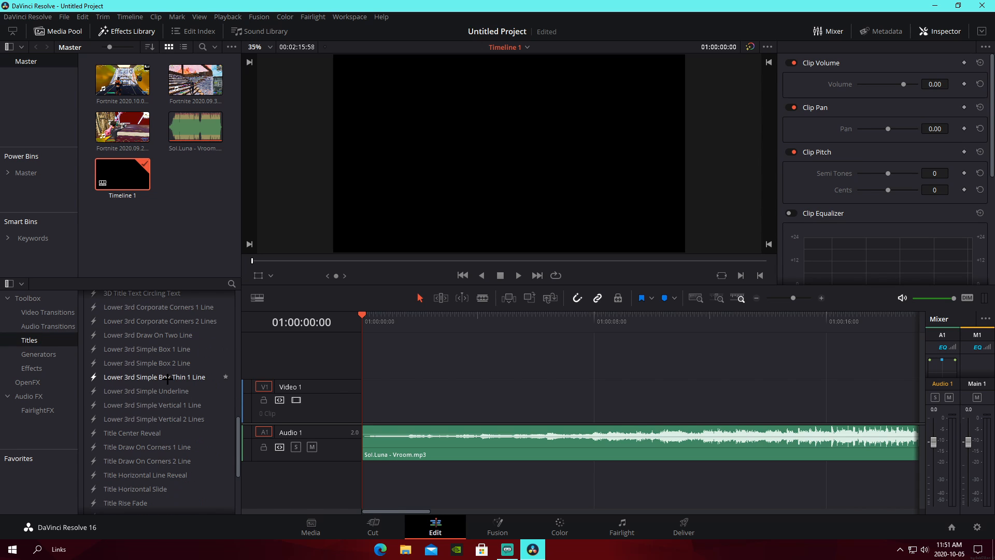
scroll(167, 379, up, 8)
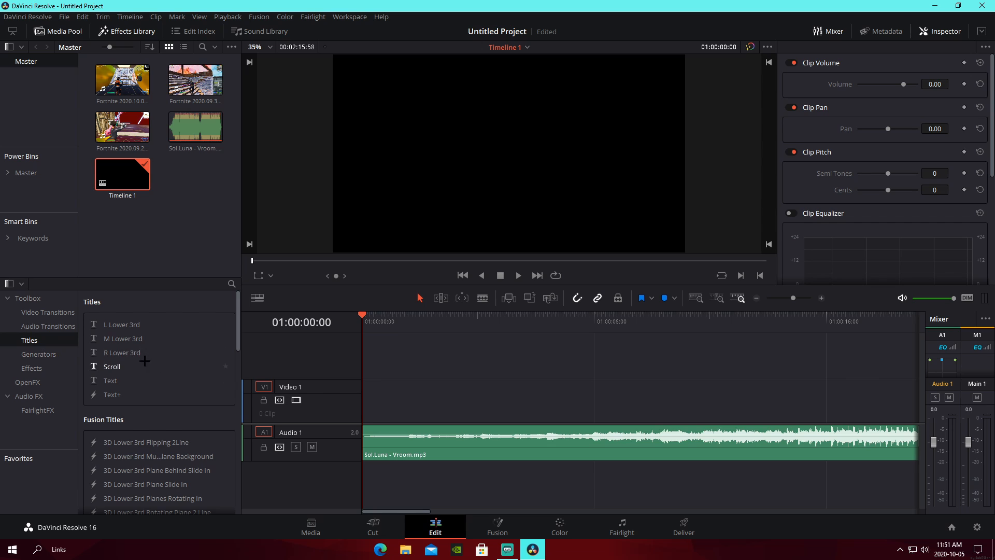
- Browse the generators, effects and the OpenFX filters, generators and transitions available in the effects library
click(46, 354)
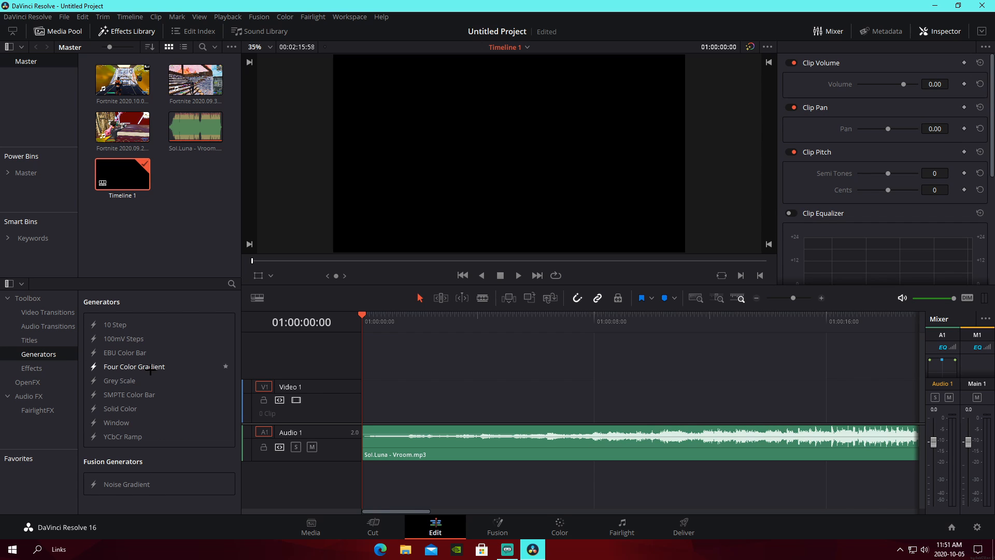
click(40, 369)
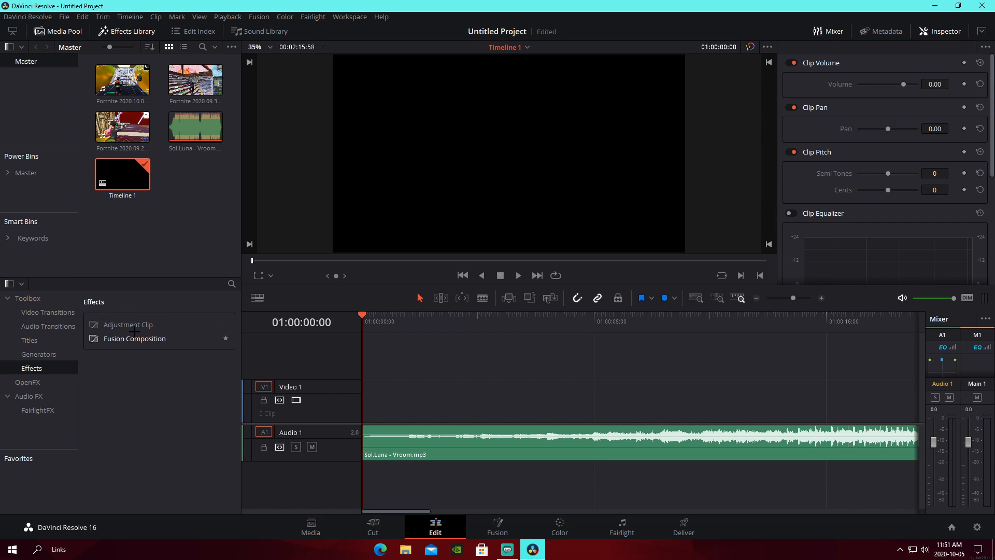
click(49, 383)
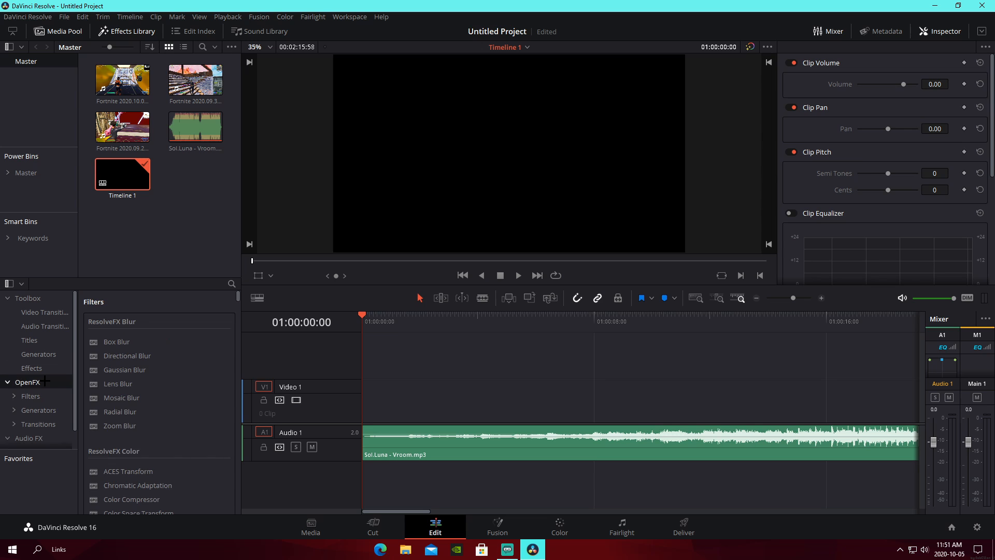
scroll(143, 390, down, 9)
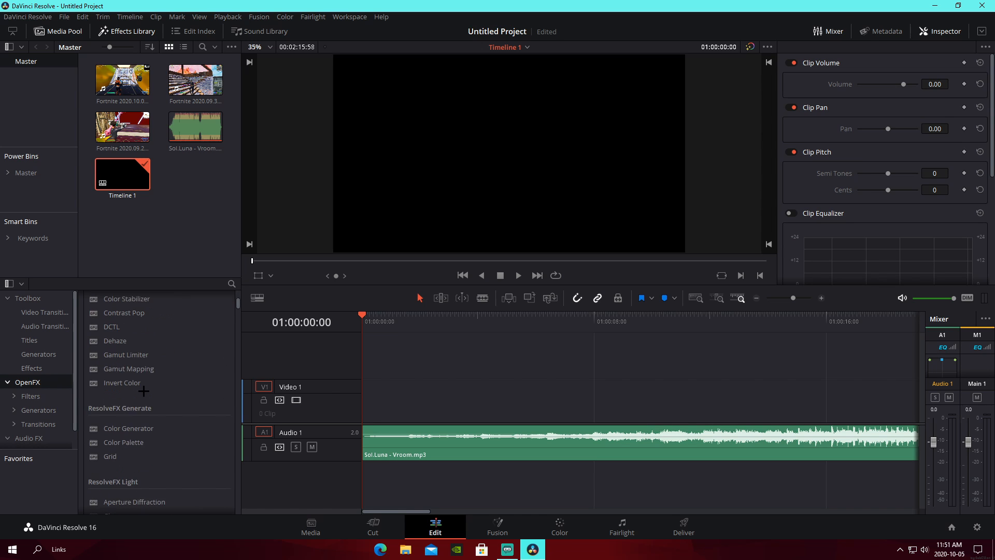
scroll(144, 390, down, 15)
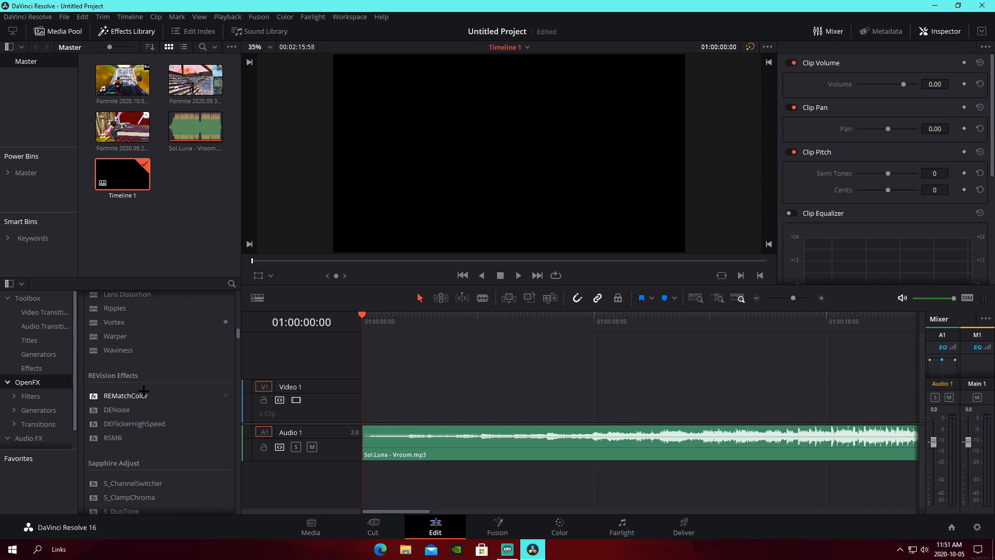
scroll(141, 393, down, 15)
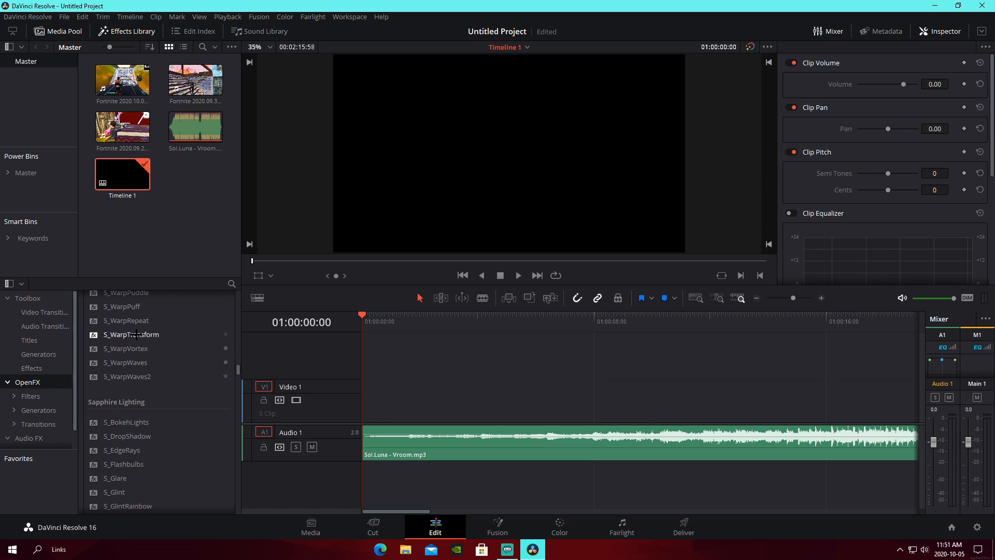
click(30, 396)
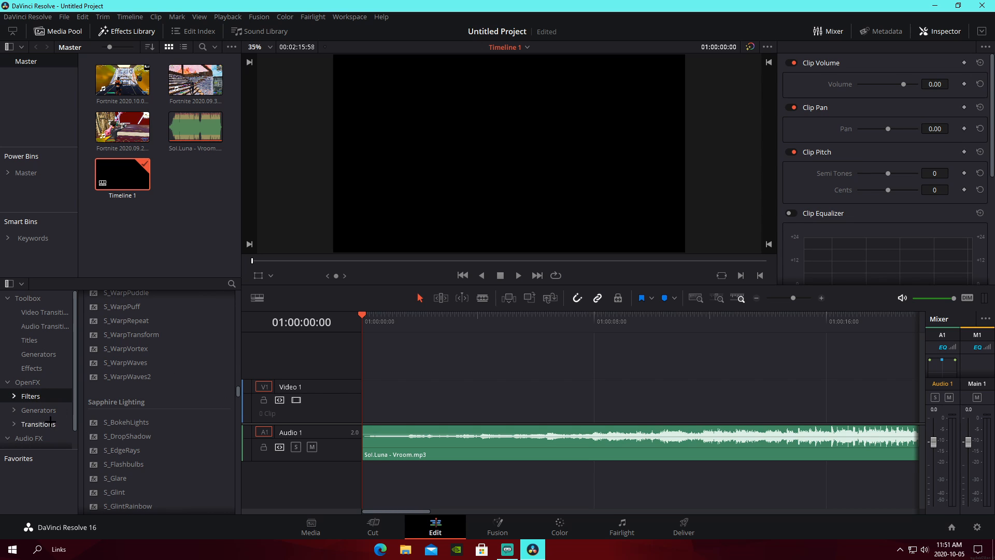
click(41, 410)
click(47, 423)
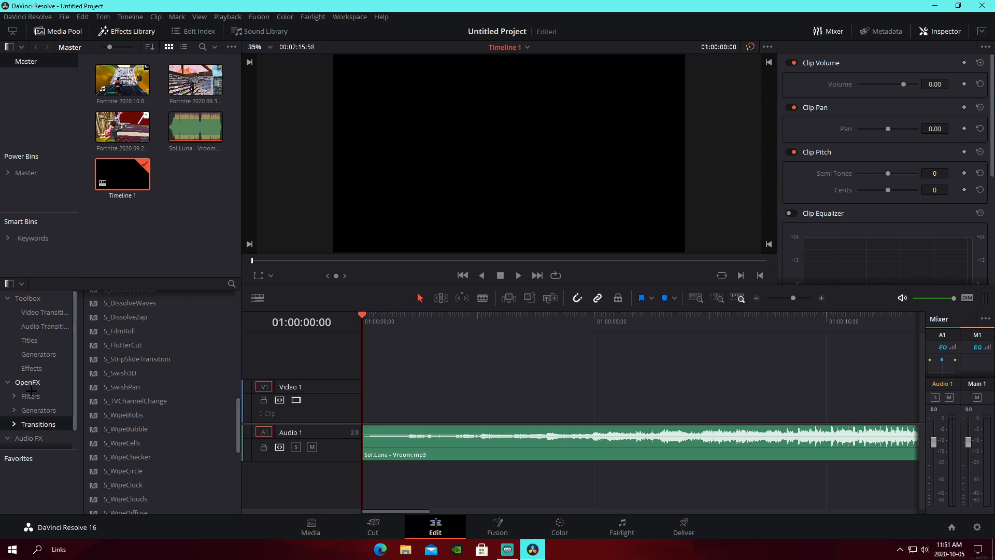
- Look through the Audio FX and FairlightFX effects and return to the list of video transitions
click(37, 438)
click(42, 423)
scroll(123, 446, down, 5)
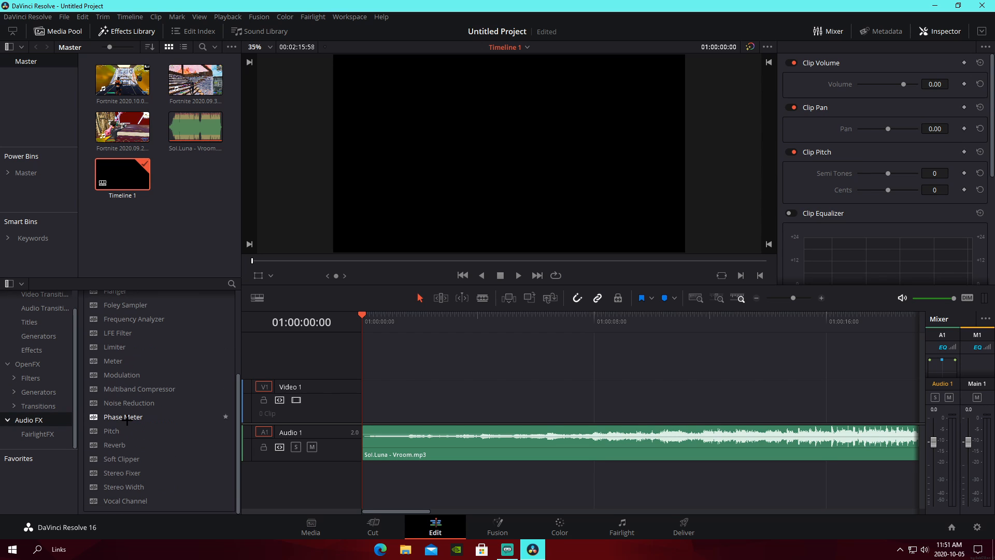
click(49, 434)
scroll(95, 425, up, 5)
scroll(37, 414, up, 1)
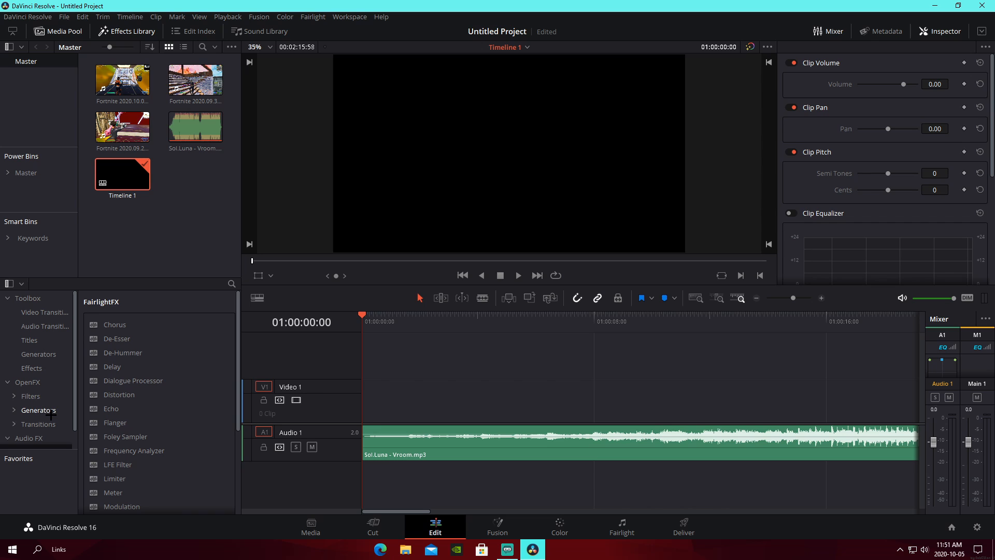
click(33, 311)
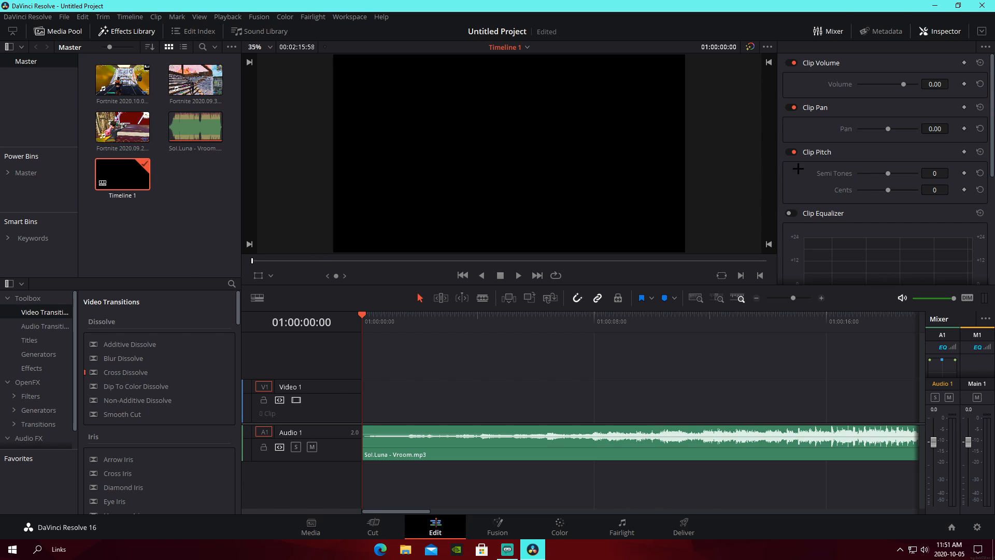
- Examine the song clip's audio properties, equalizer bands and metadata on the timeline
double_click(598, 436)
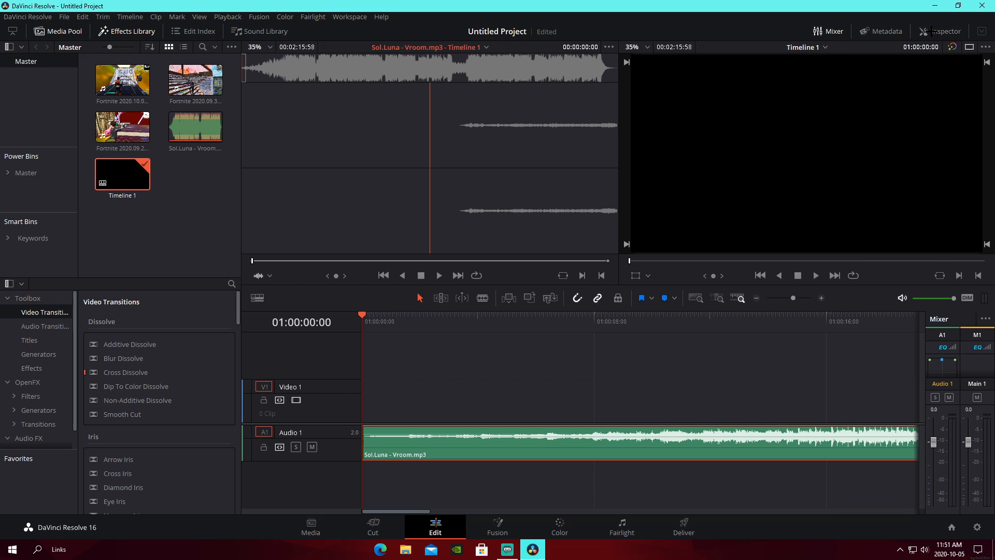
click(931, 31)
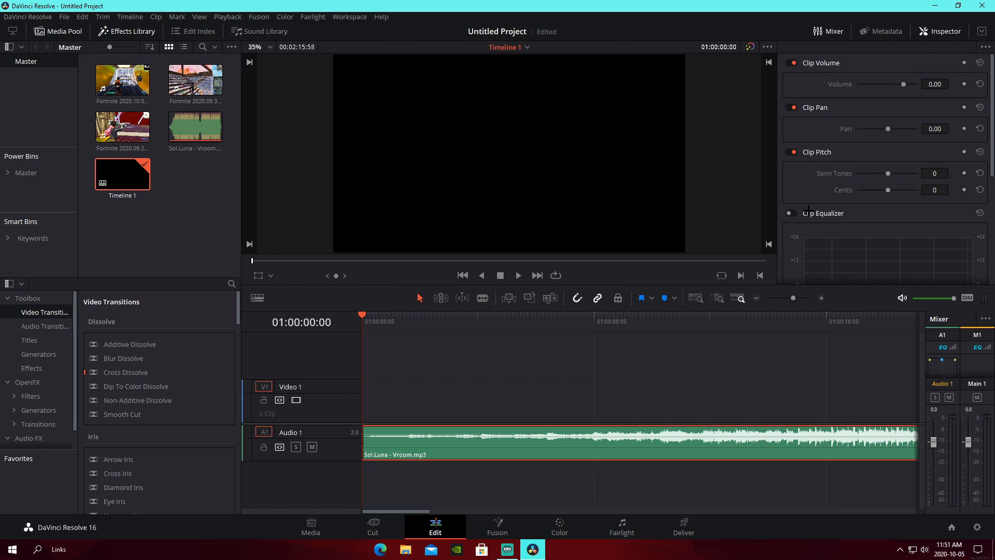
scroll(808, 210, down, 3)
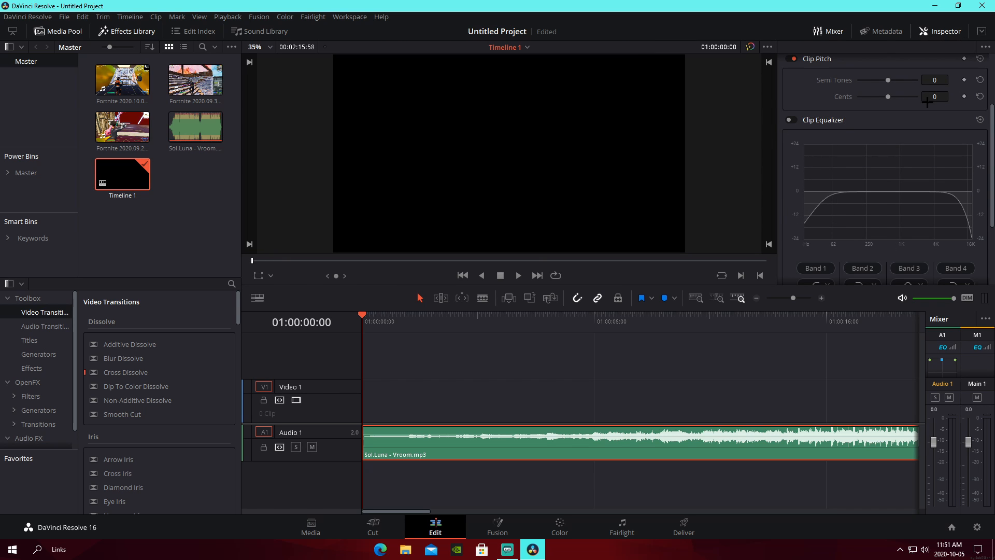
scroll(866, 247, down, 3)
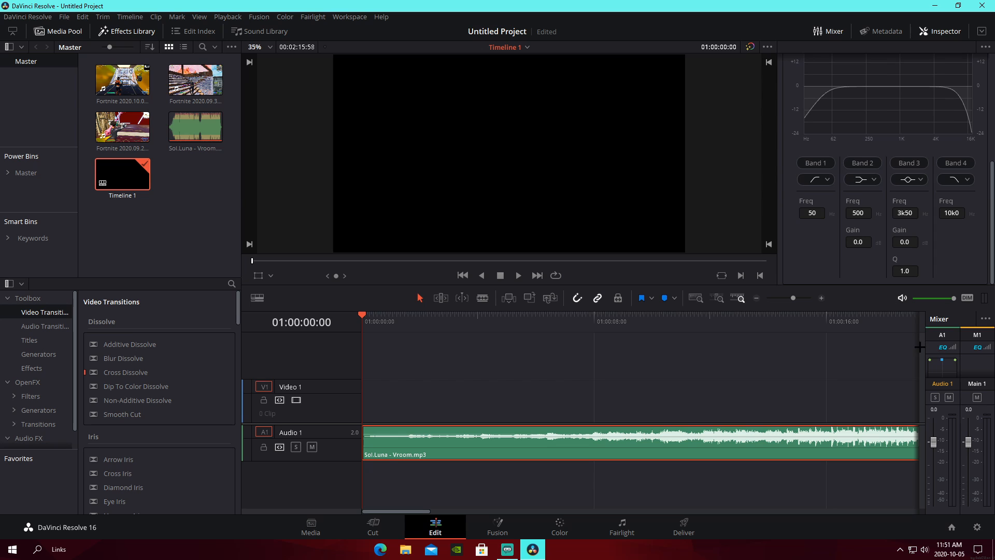
click(882, 34)
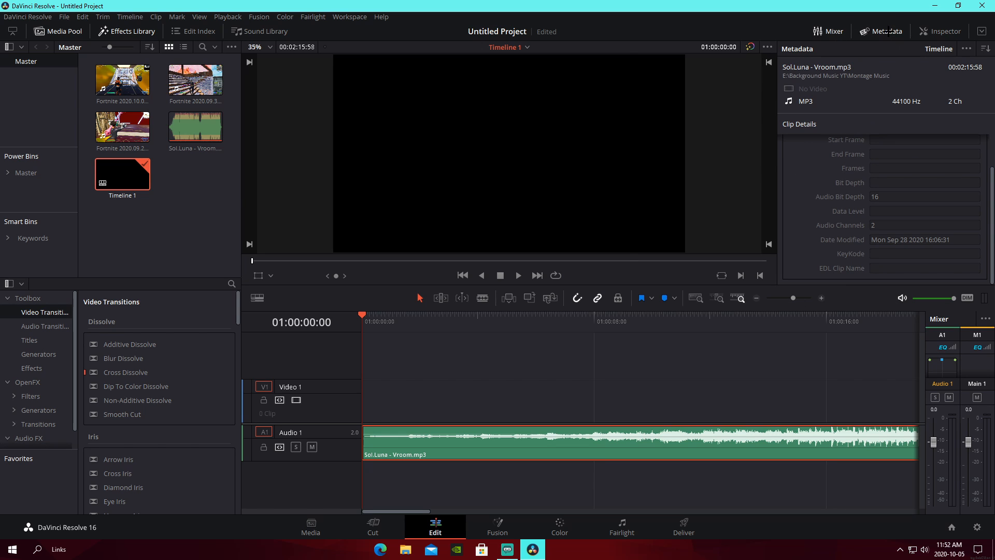
click(888, 31)
click(940, 32)
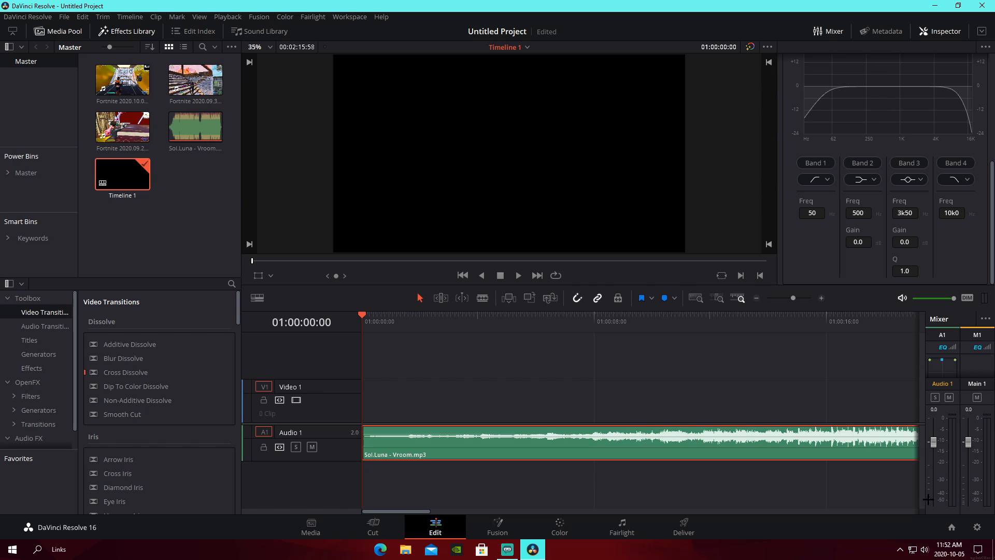
- Look at the Media, Cut, Fusion, Color, Fairlight and Deliver pages in turn, ending on the Edit page
click(321, 526)
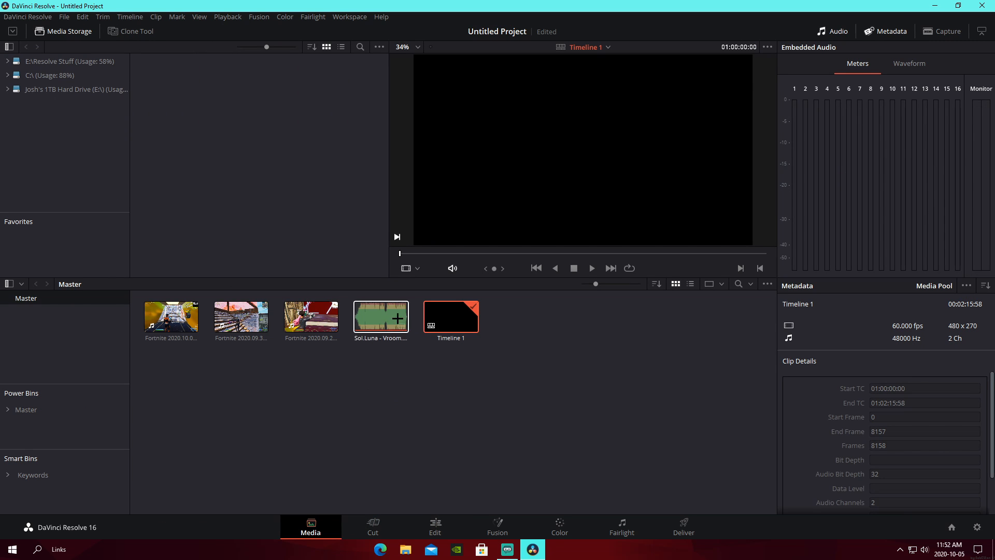
click(381, 526)
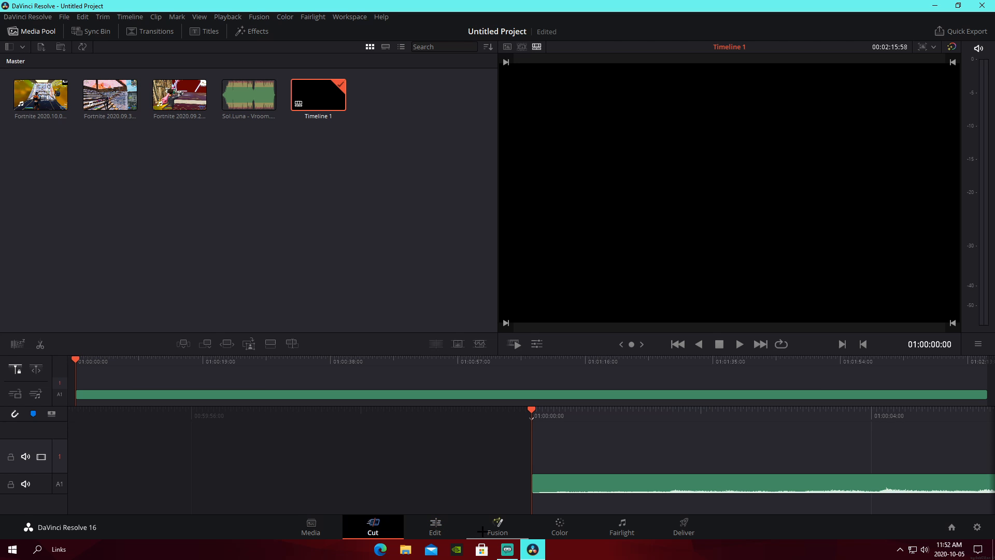
click(436, 526)
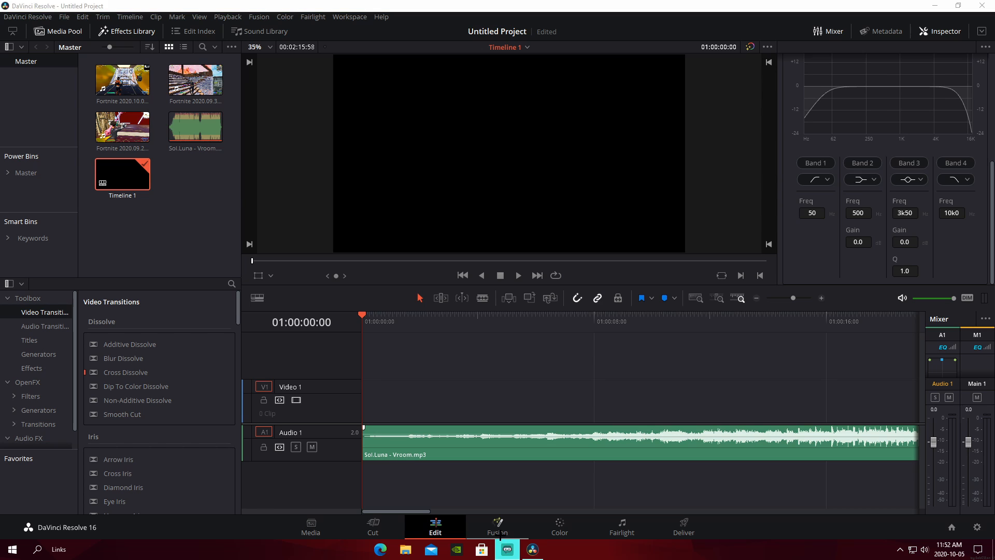
click(498, 526)
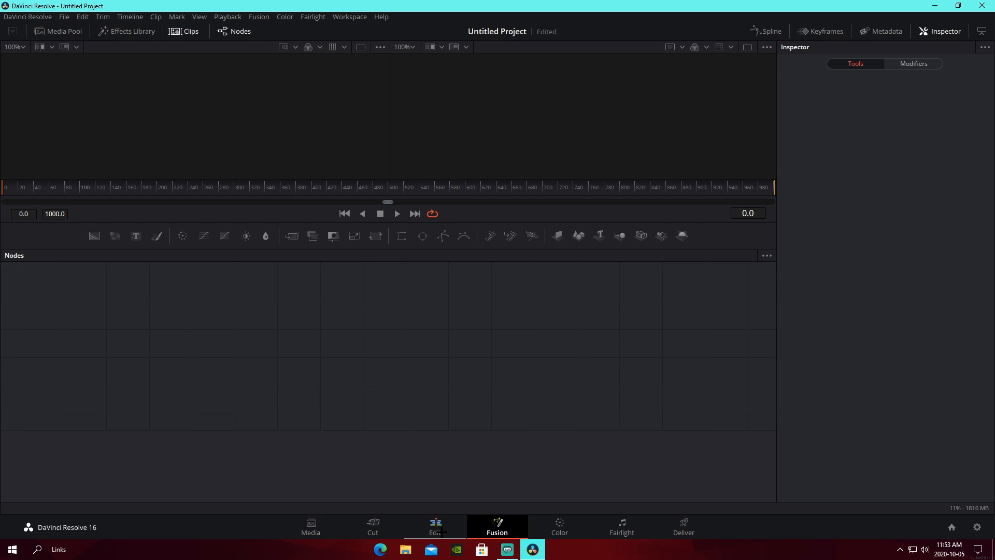
click(561, 527)
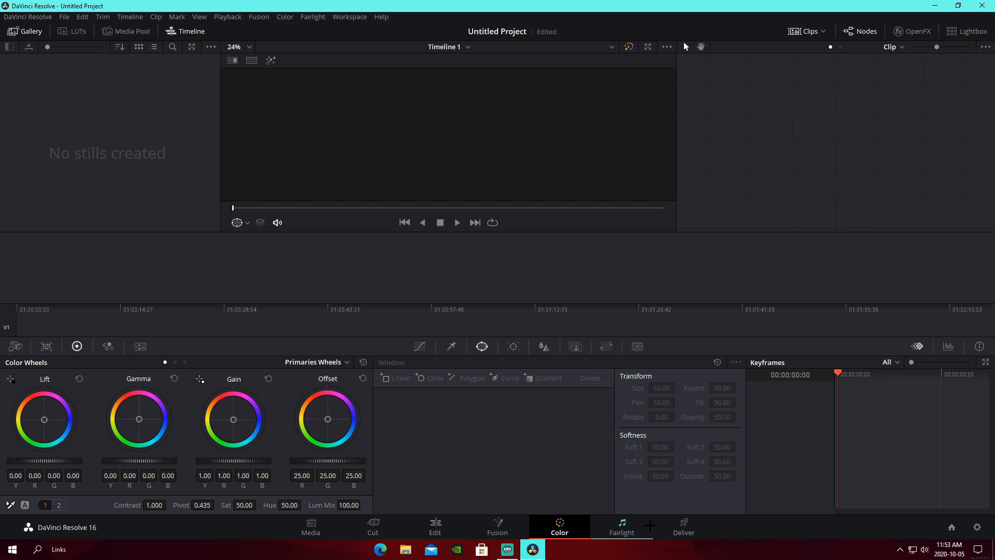
click(637, 526)
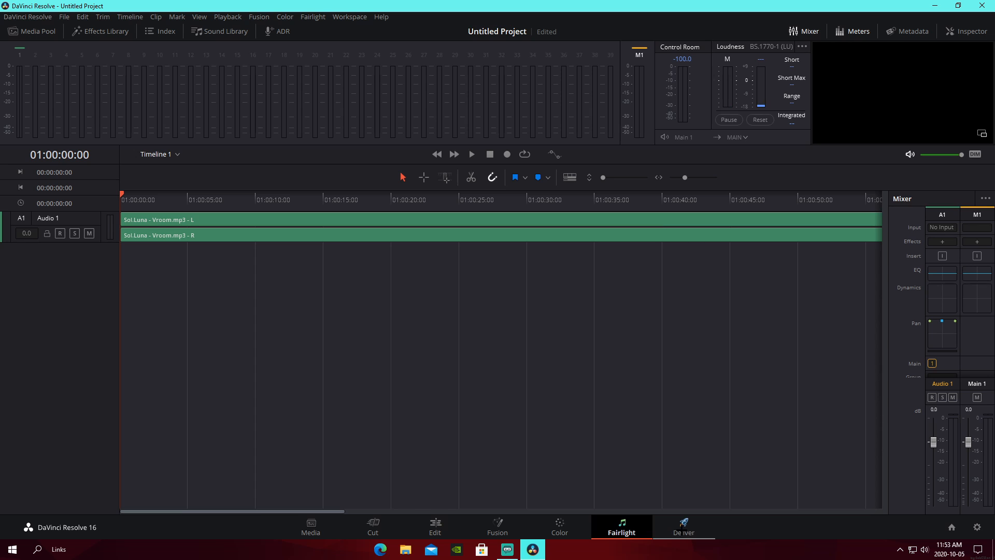
click(684, 526)
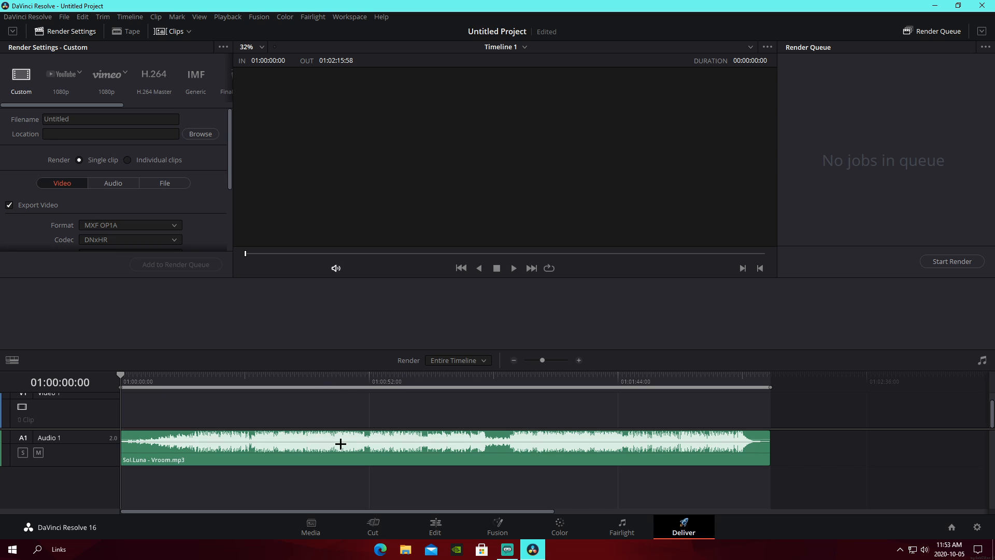
click(428, 534)
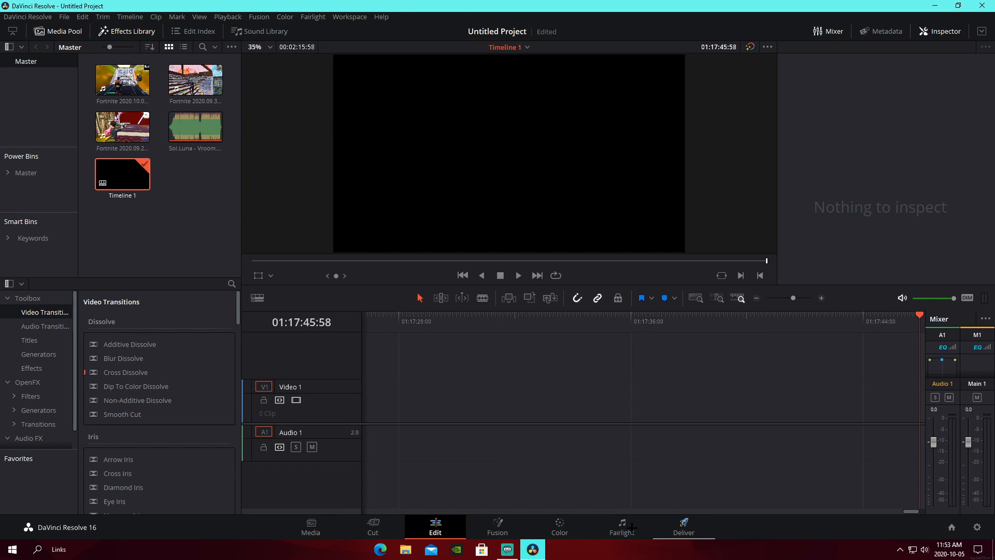
- Return the playhead to the start of the timeline, show more of the song and play it
drag(912, 513, 361, 495)
mouse_move(793, 298)
mouse_down()
mouse_move(771, 300)
mouse_move(787, 301)
mouse_up()
click(362, 325)
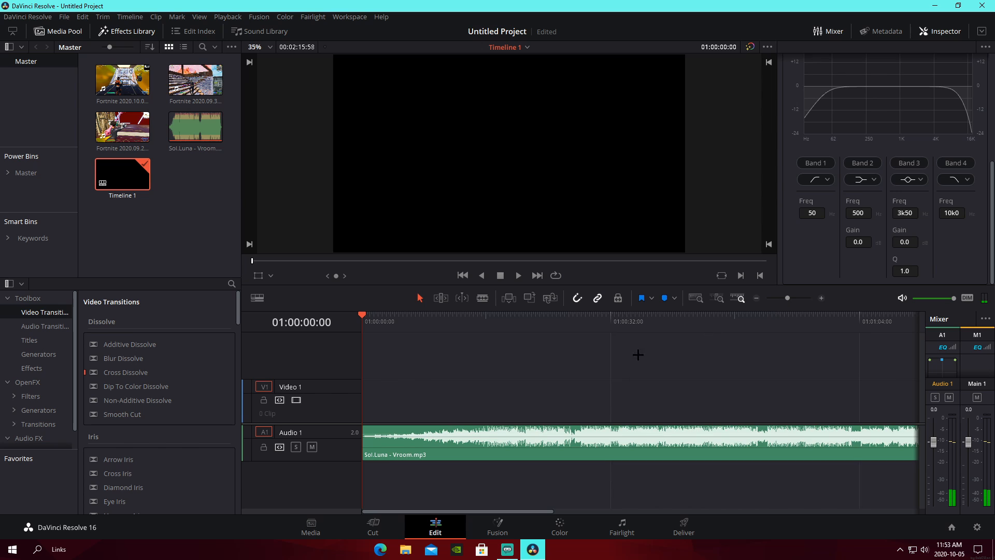
key(space)
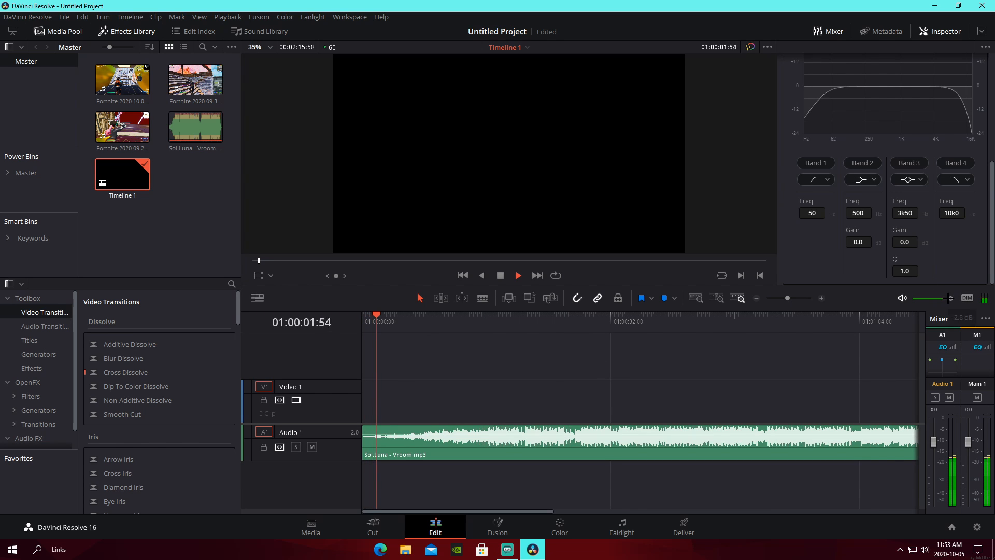
- Save the project under the name vroomsamplebeginner
key(ctrl+s)
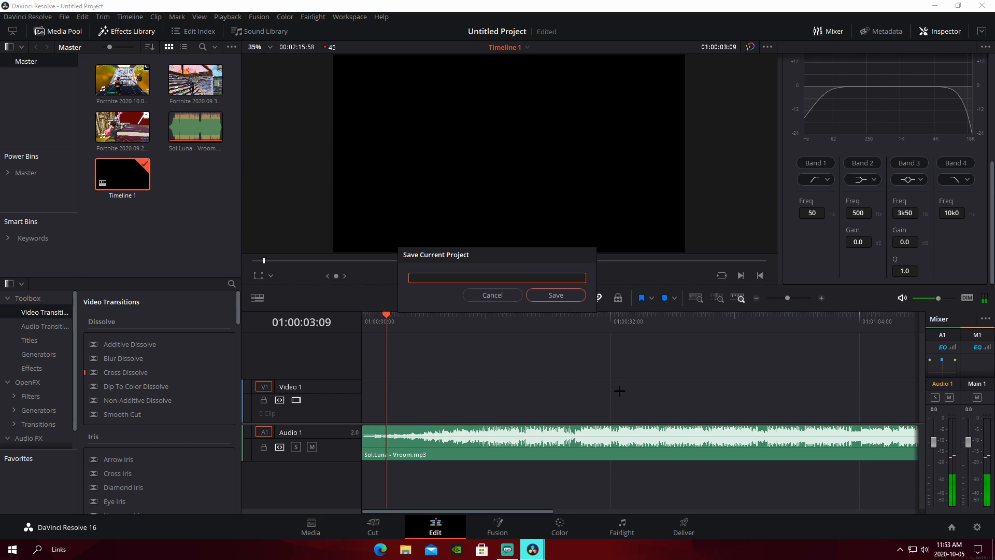
text(vroomsample)
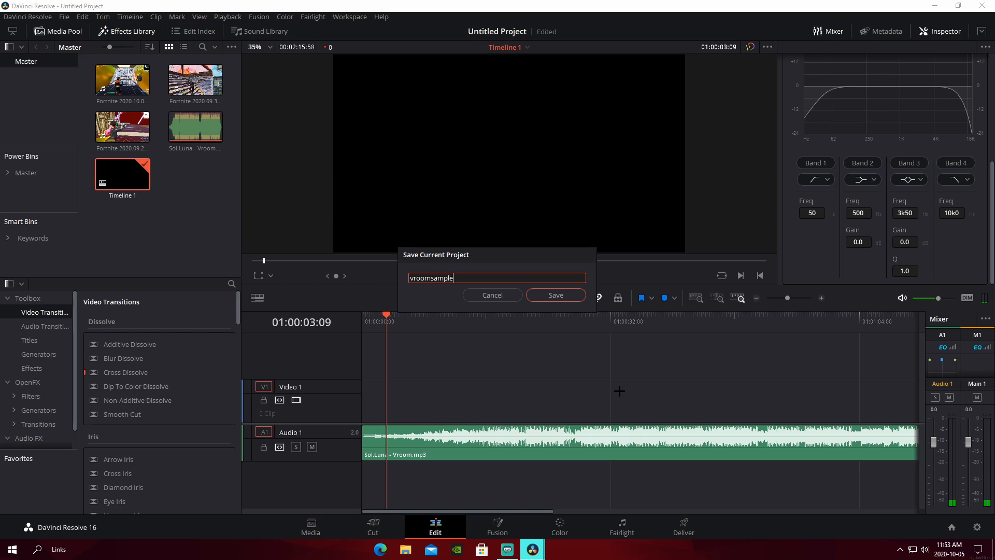
text(beginner)
key(Return)
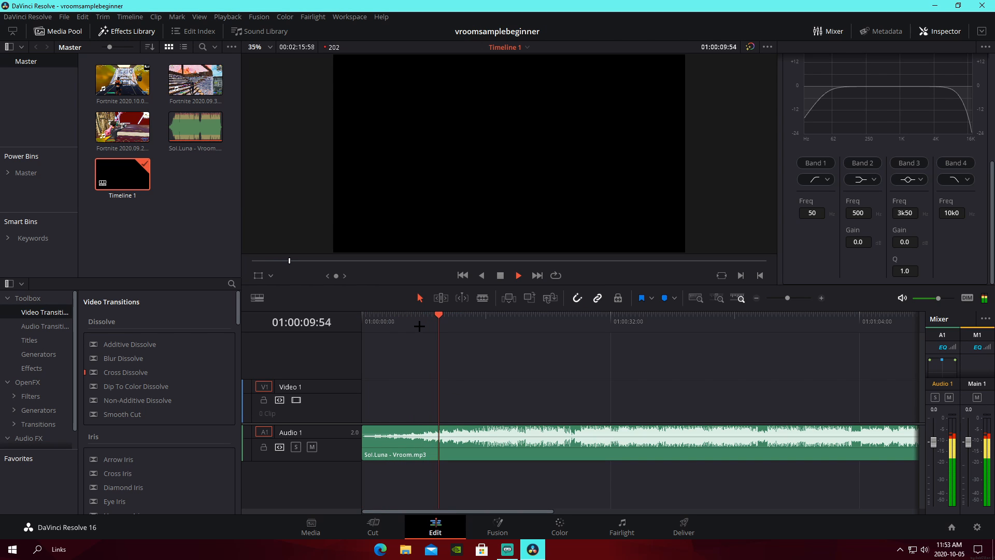
- Continue listening to the song past the 10-second mark with its opening section shown slightly closer
key(space)
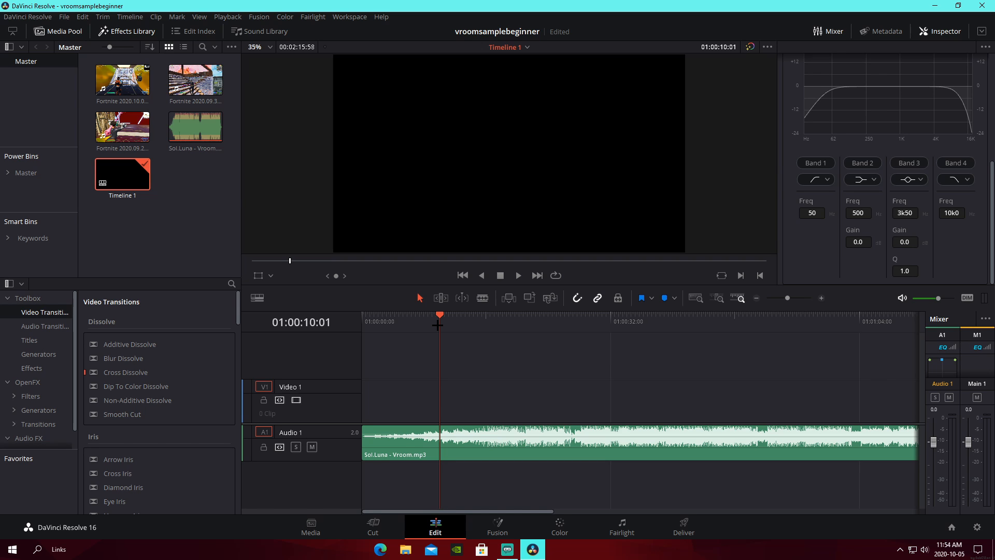
key(space)
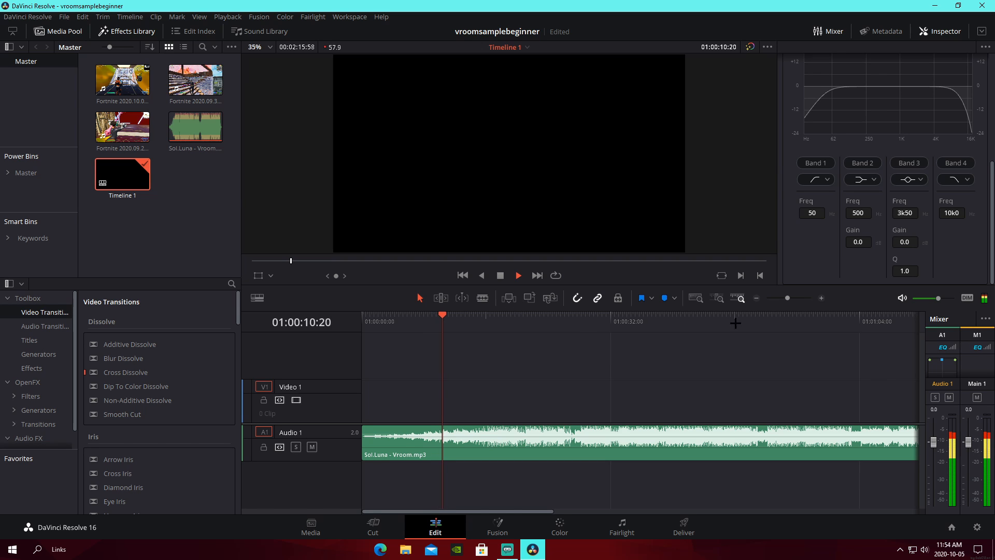
drag(788, 298, 789, 298)
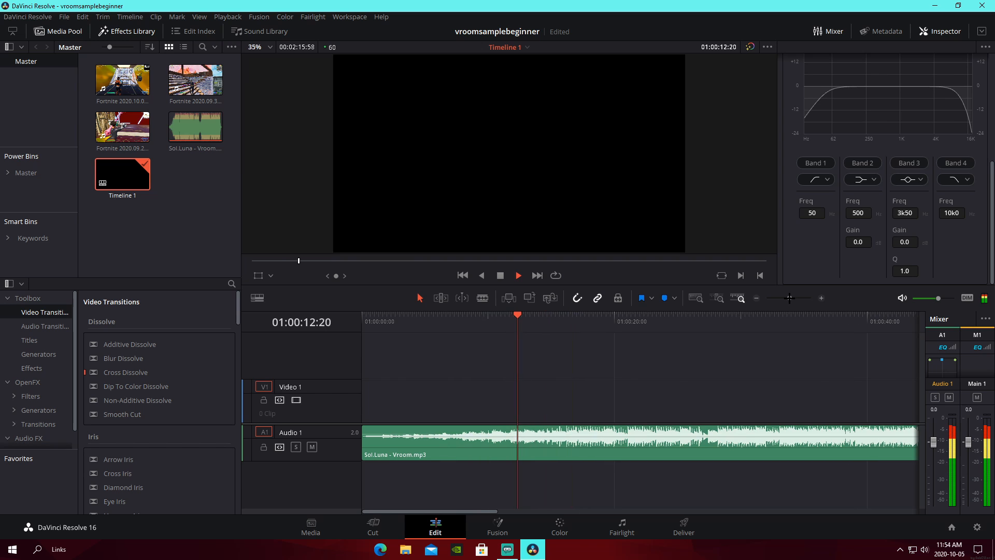
- Split the song on Audio 1 at about 01:00:16:05
key(b)
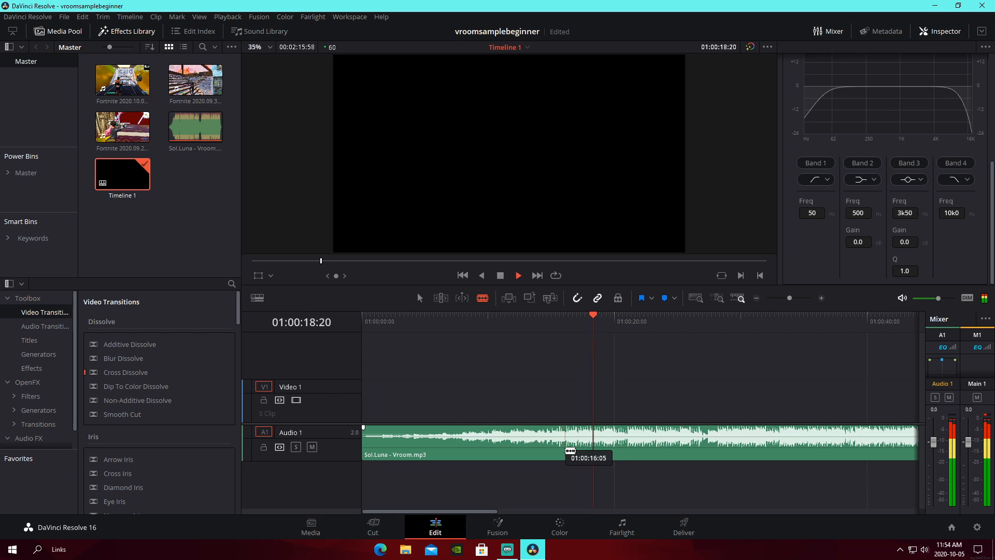
click(565, 450)
key(a)
- Try a ripple cut on the song's intro segment before the split and undo it
right_click(502, 430)
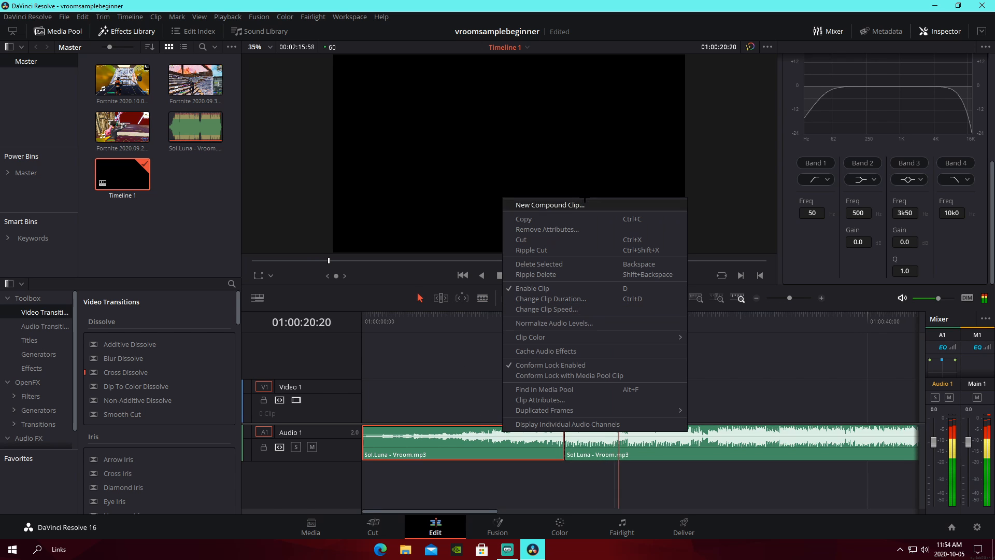
click(523, 256)
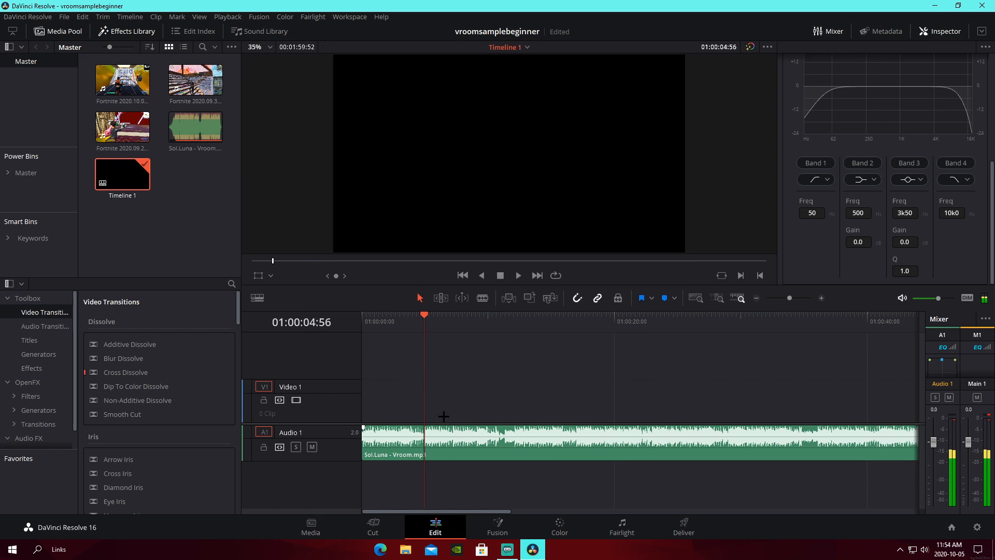
key(ctrl+z)
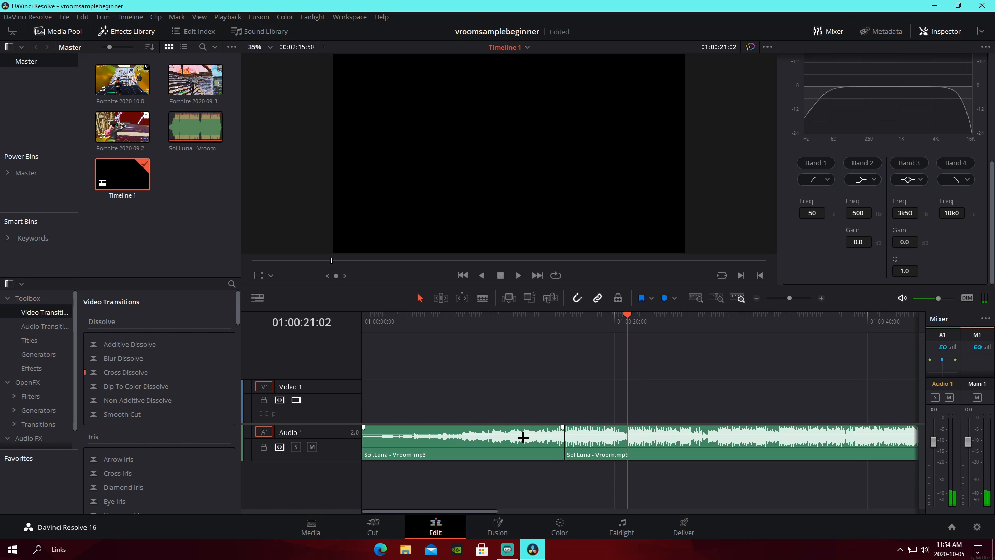
- Cut the intro segment out of the song and move the remaining part to the start of the timeline
right_click(522, 437)
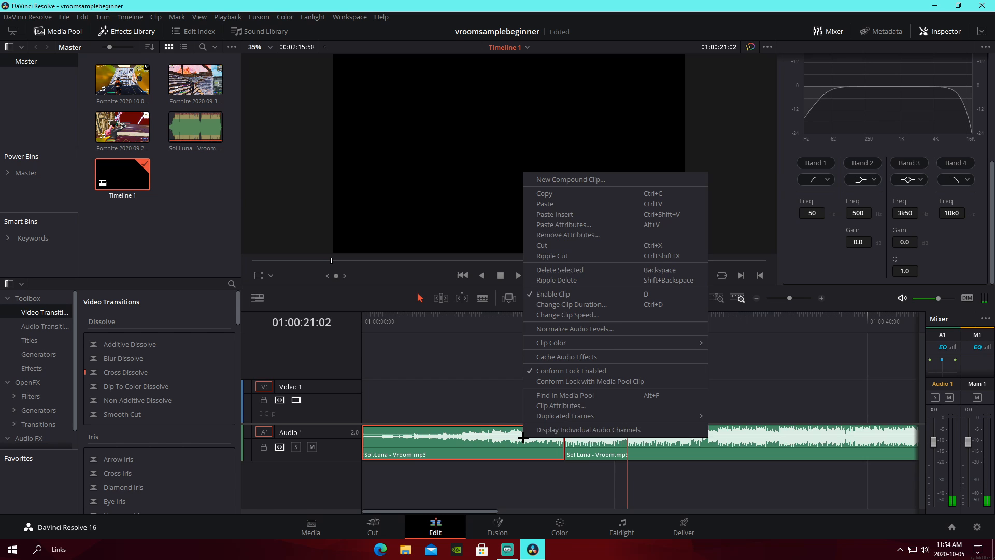
click(561, 245)
drag(579, 447, 376, 445)
- Play the trimmed song from the start of the timeline and stop at 01:00:02:53
click(367, 322)
key(space)
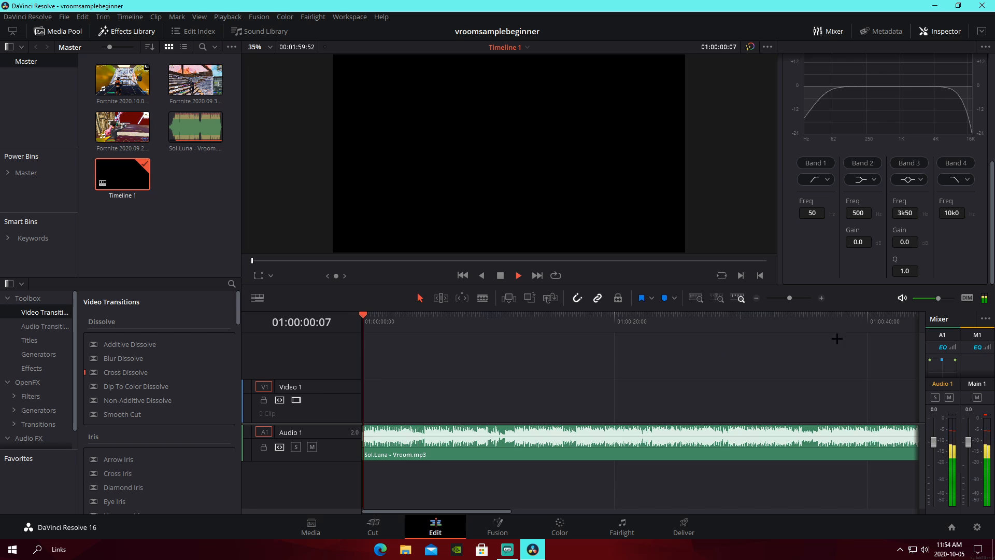
drag(790, 298, 794, 298)
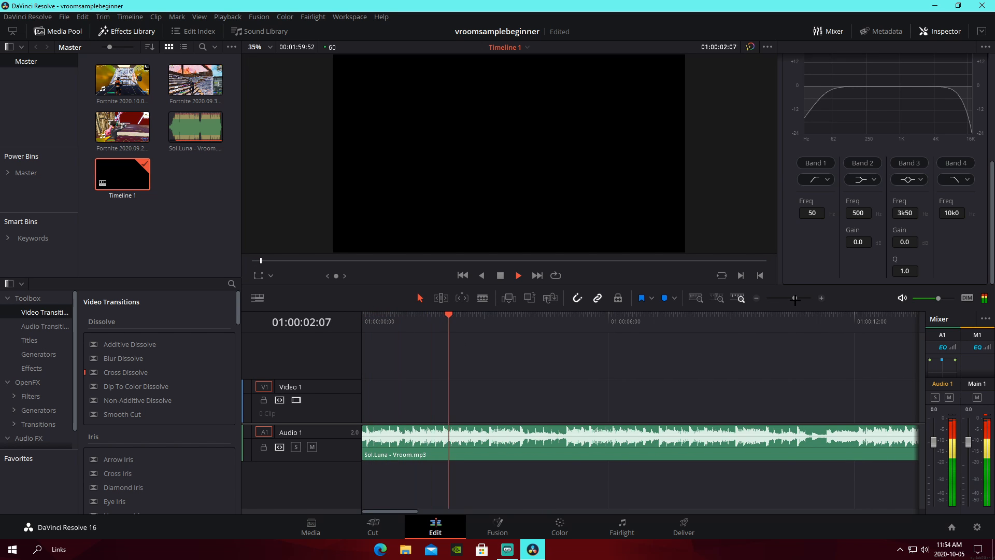
key(space)
- Set the marker color to pink and delete the timeline marker this places at the playhead
click(675, 297)
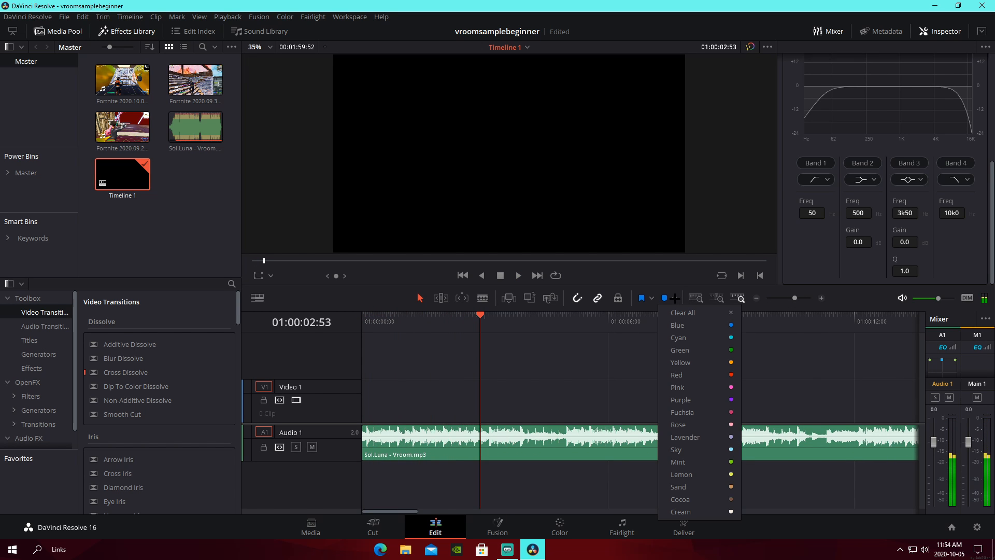
click(695, 388)
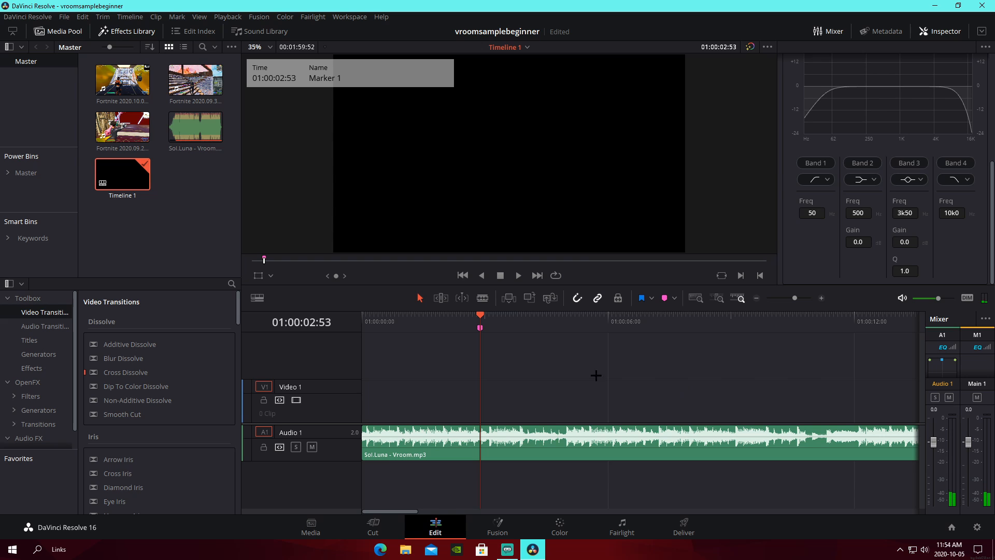
key(BackSpace)
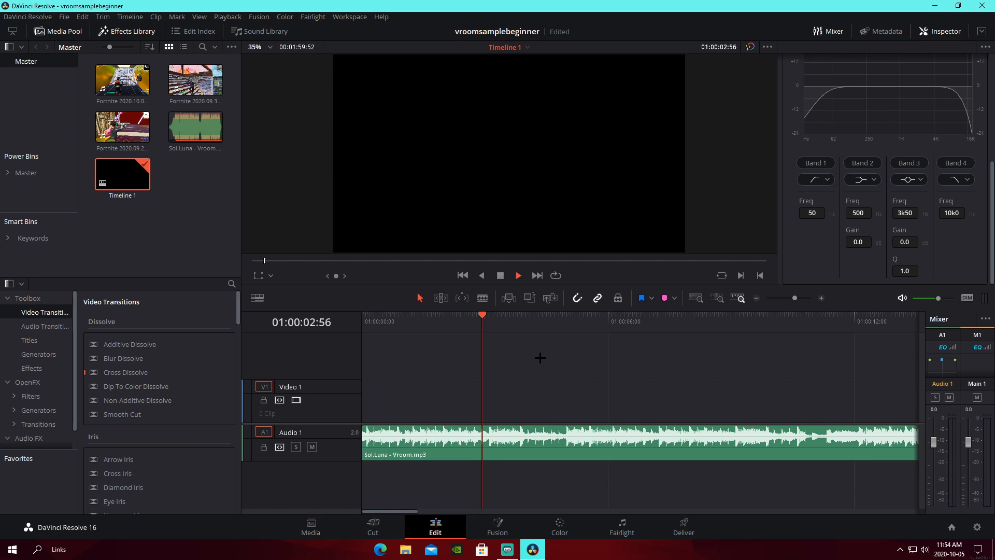
- Continue listening to the song and stop on the beat at about 01:00:12:11
key(space)
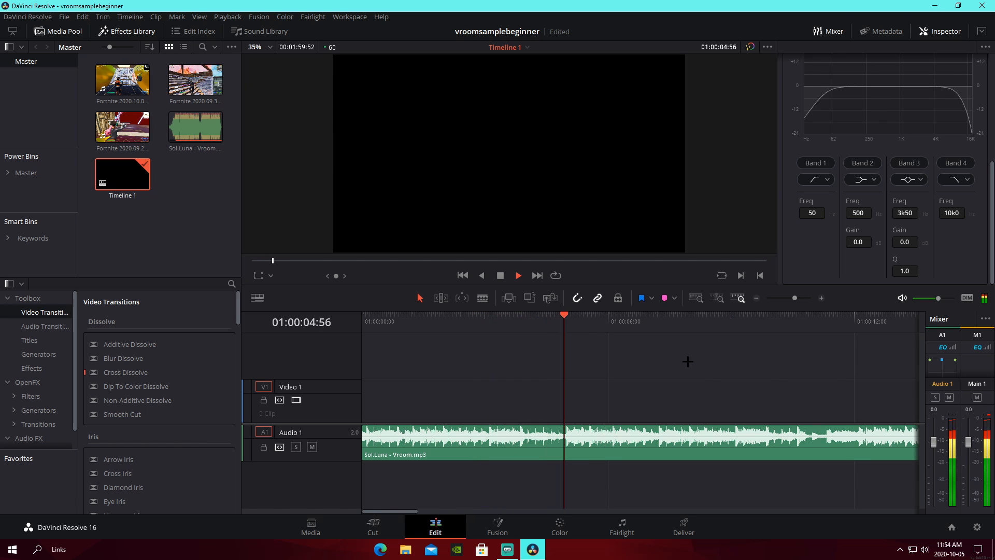
drag(794, 297, 791, 297)
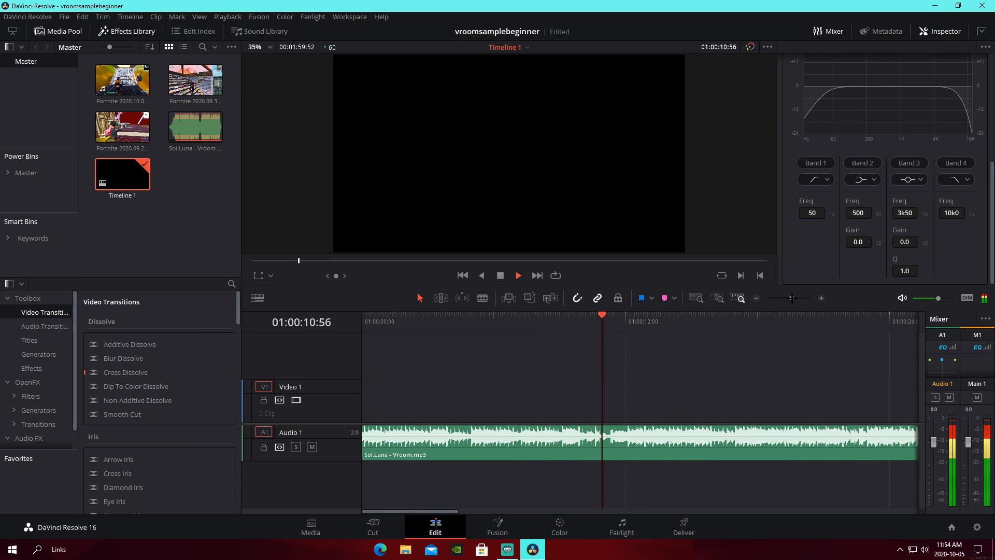
key(space)
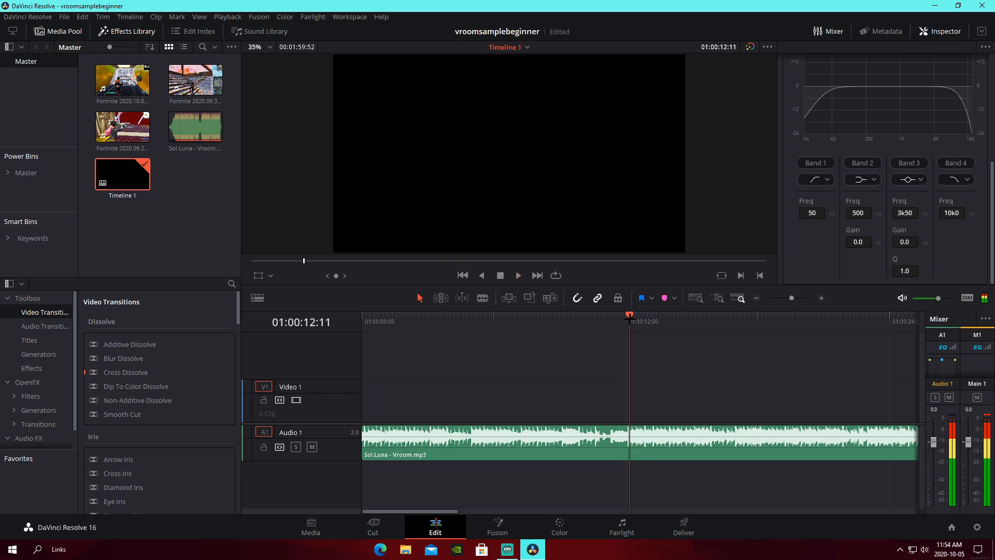
- Fine-tune the playhead to the beat's onset at 01:00:12:06 and place a pink marker on the song clip there
key(Left)
key(Left)
key(Left)
key(Left)
key(Left)
key(Left)
drag(792, 298, 804, 297)
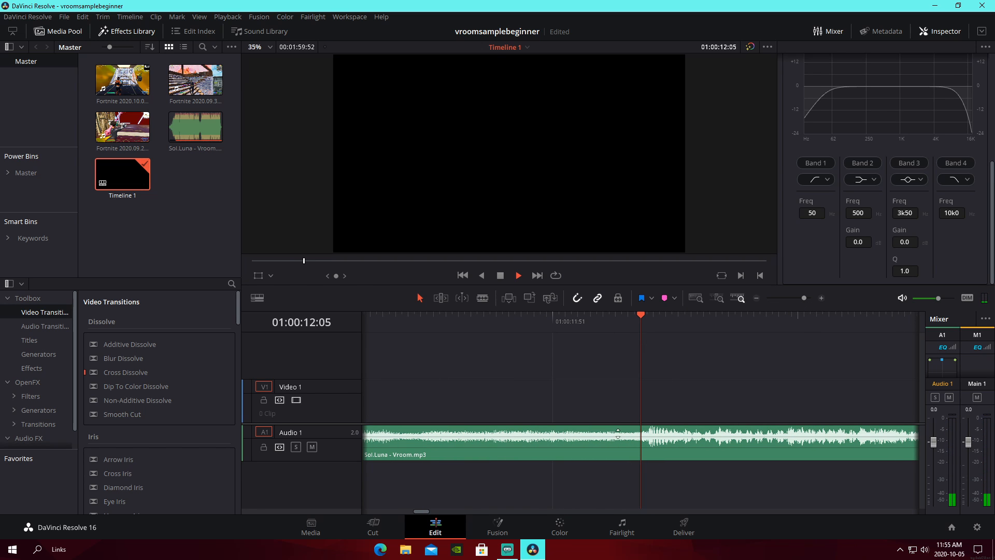
click(647, 325)
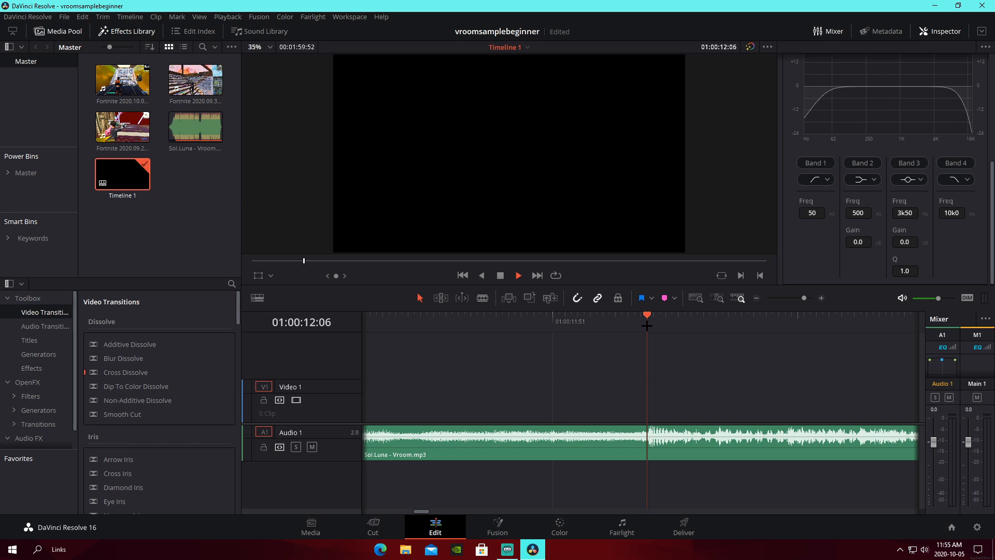
key(Right)
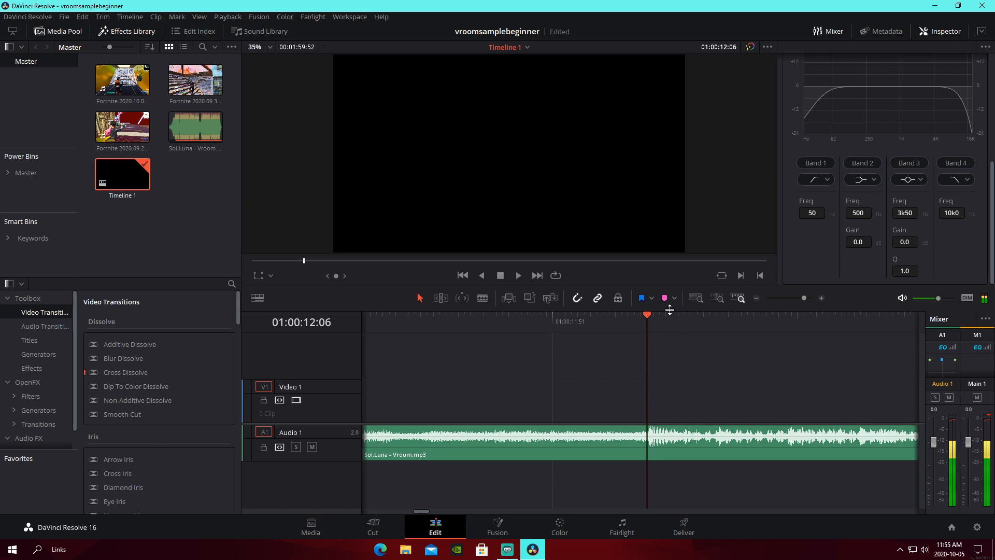
click(663, 444)
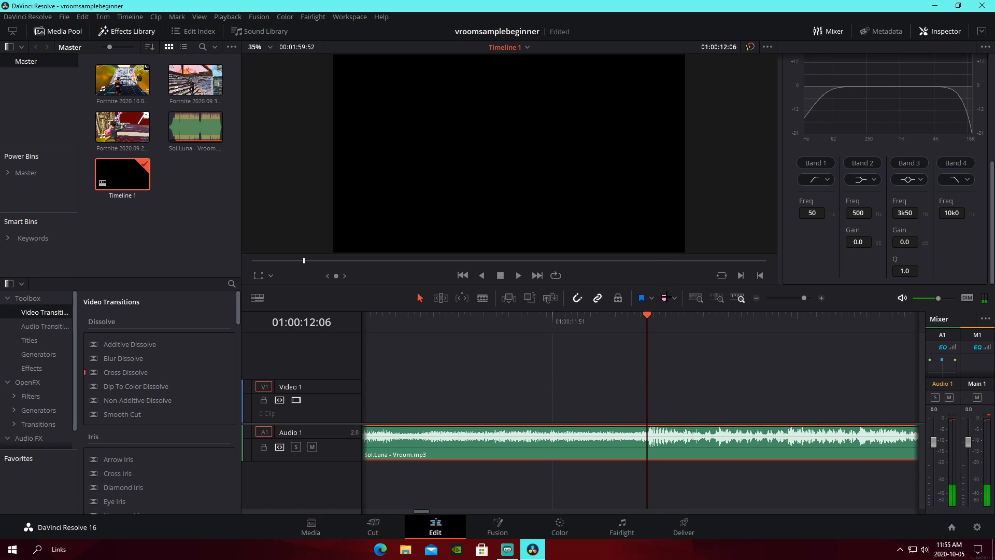
key(m)
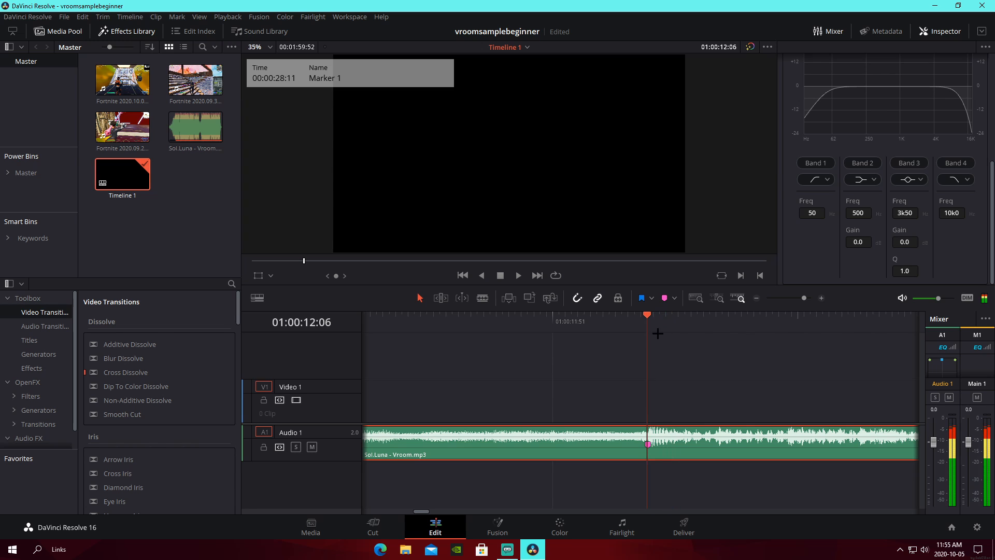
- Listen on to the next beat and mark it on the song clip in pink at about 01:00:15:06
key(space)
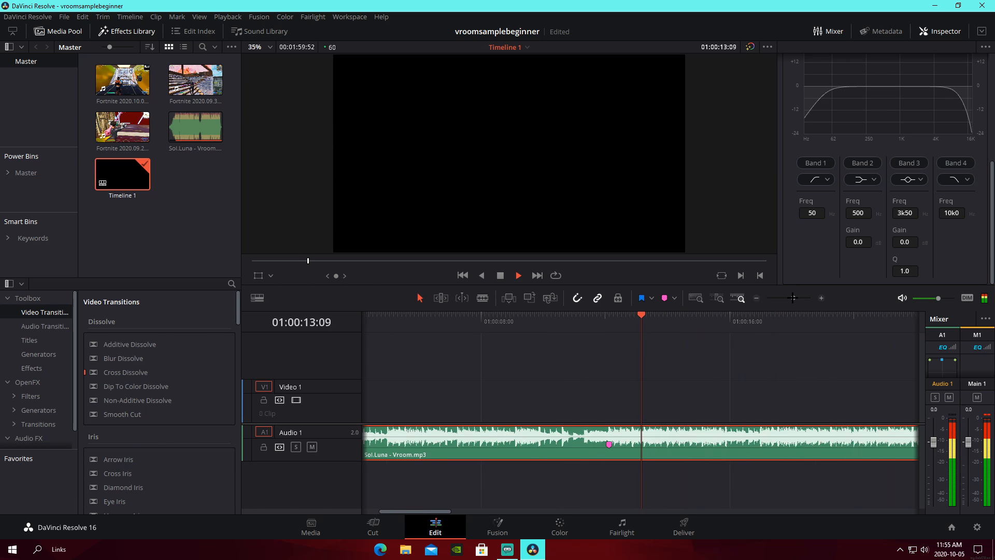
drag(806, 298, 793, 299)
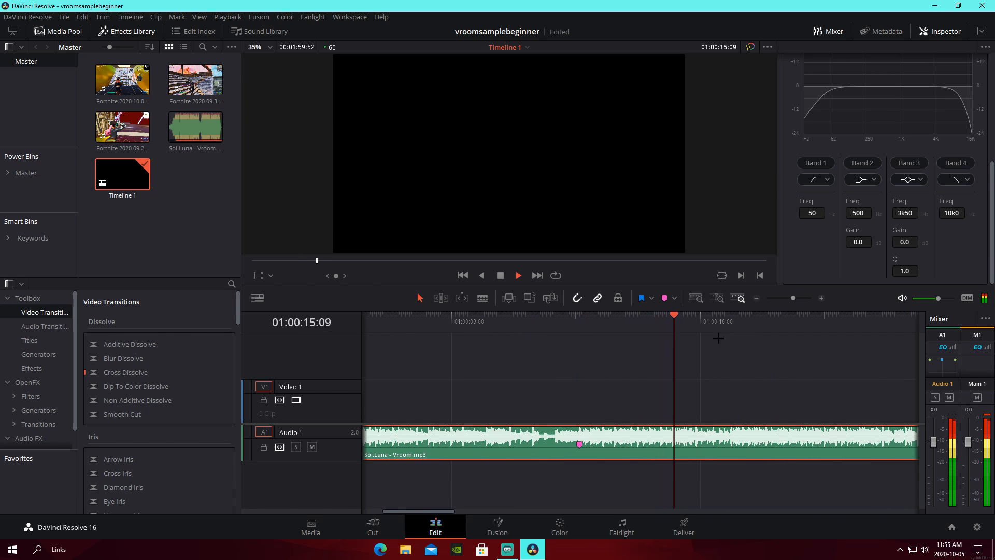
drag(663, 321, 673, 323)
drag(793, 298, 810, 298)
key(Right)
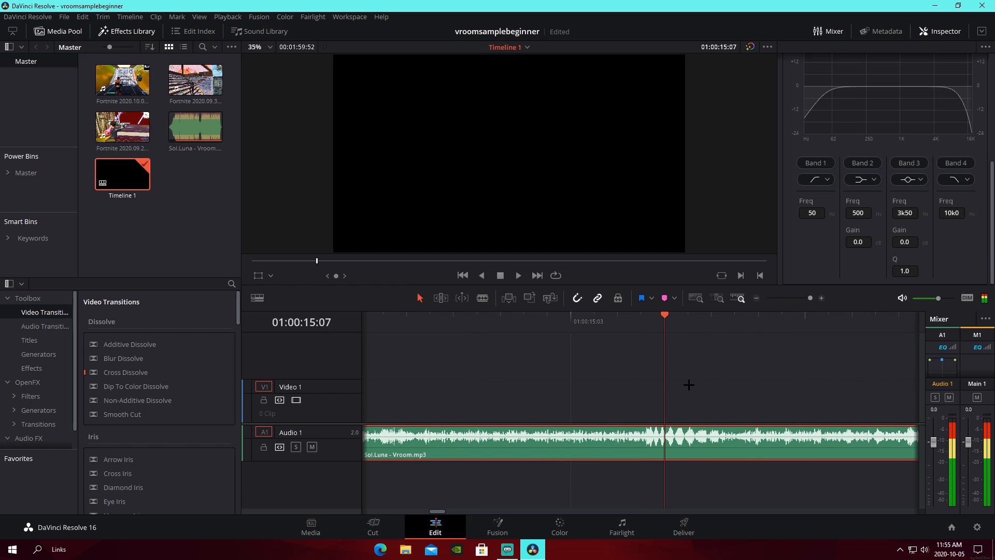
- Play on to the following beat and add a third pink marker to the song clip at 01:00:18:06
key(space)
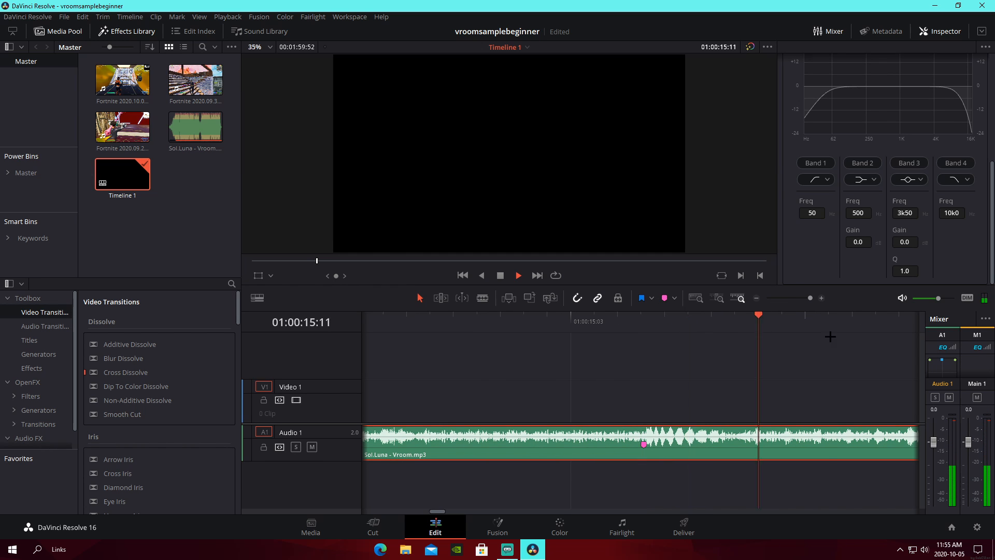
mouse_move(810, 298)
mouse_down()
mouse_move(794, 302)
mouse_move(811, 302)
mouse_up()
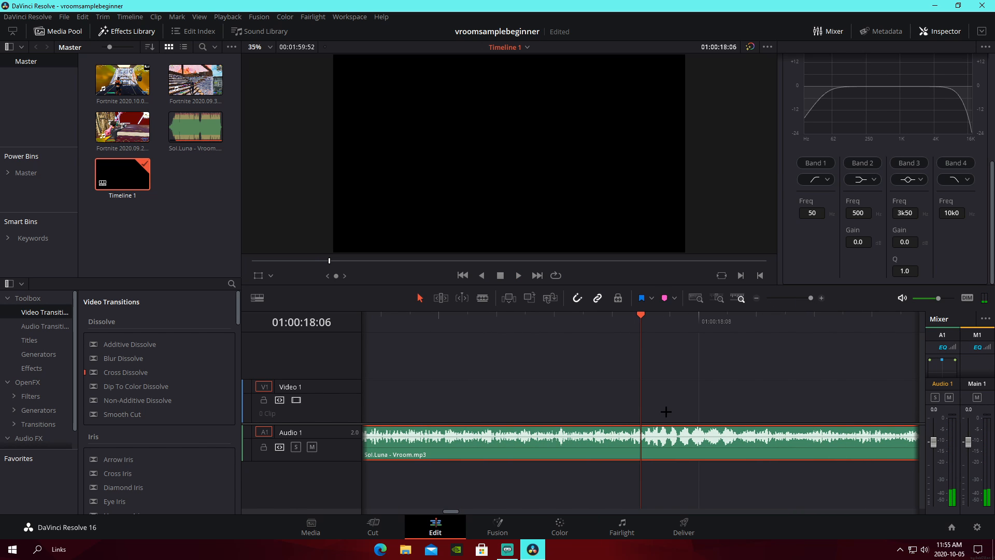
click(665, 298)
drag(796, 303, 792, 305)
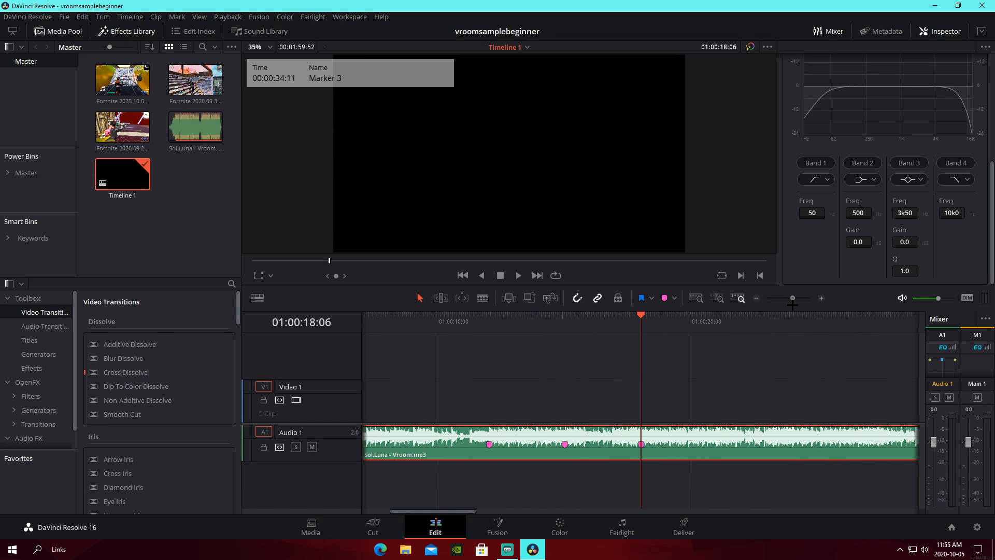
- Cut away the song after about 01:00:22:02 and extend the end of the kept clip to 23:07
click(740, 440)
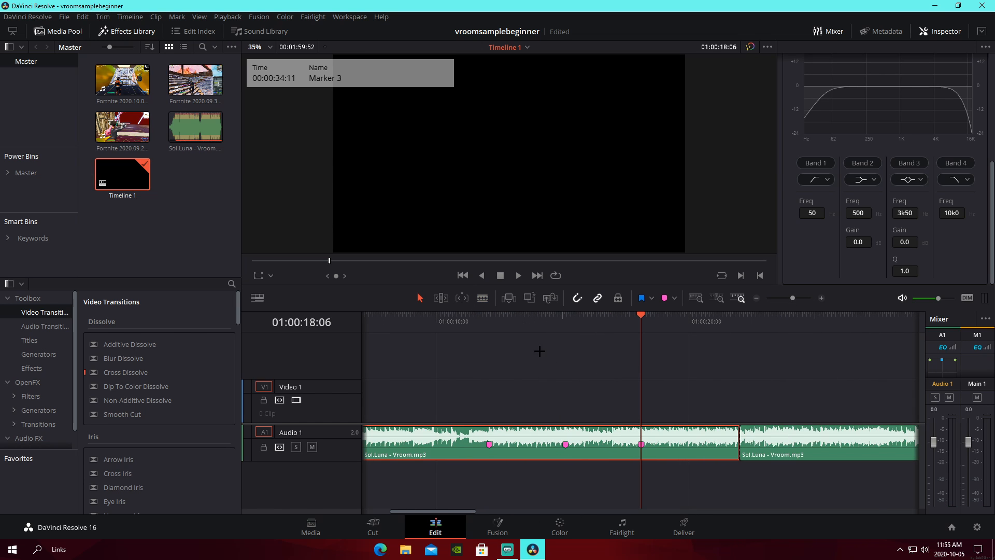
right_click(848, 445)
click(847, 260)
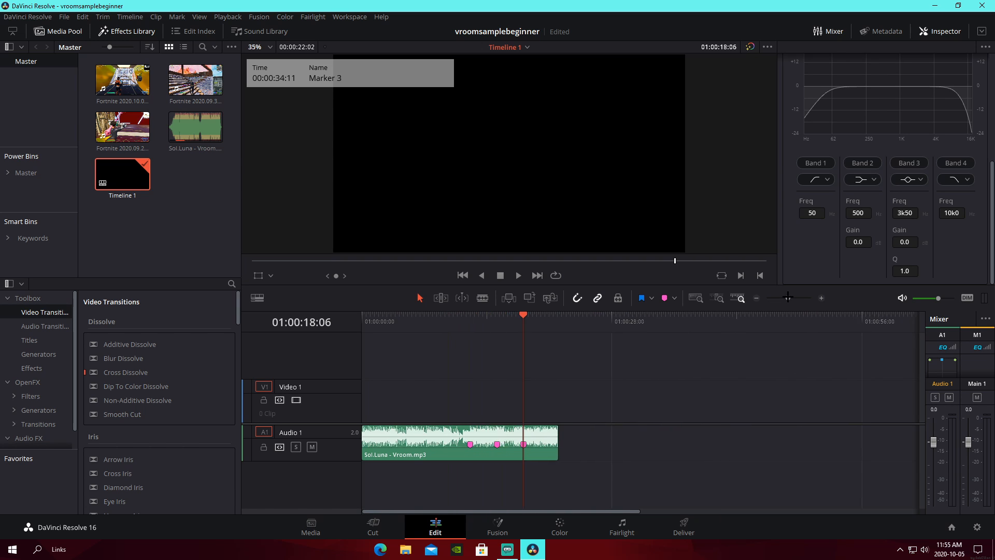
drag(743, 427, 767, 427)
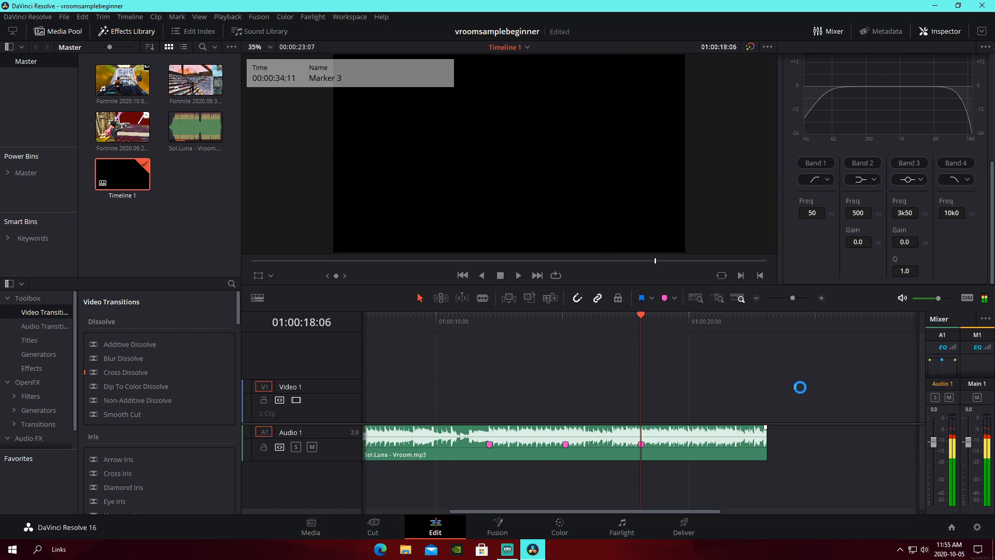
click(483, 298)
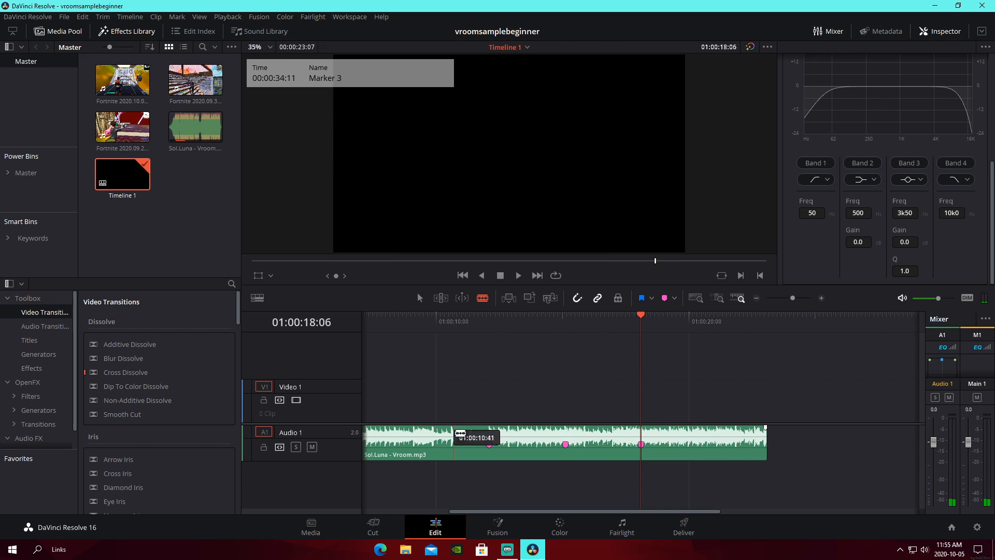
key(a)
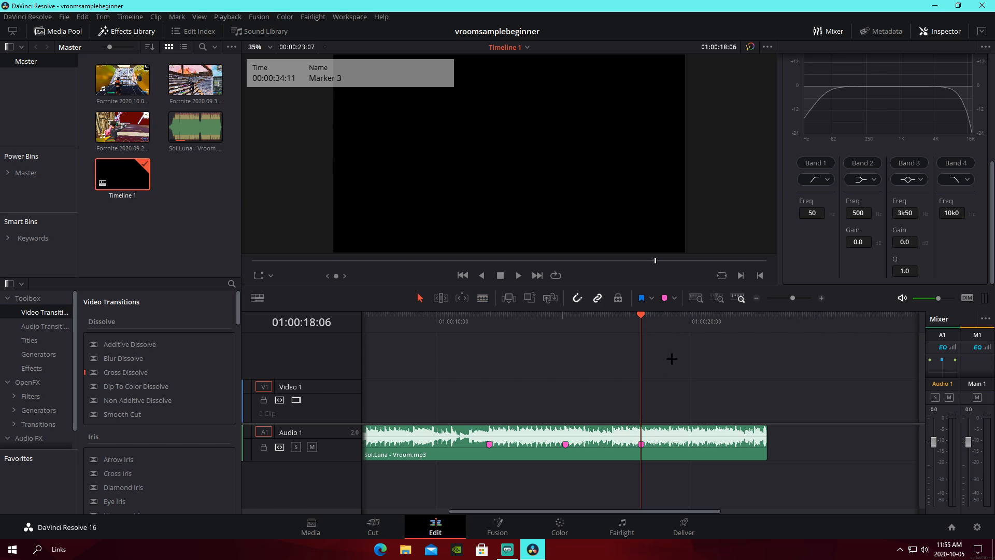
- Play the shortened song from the start, and listen to the section around the first marker
drag(498, 328, 362, 321)
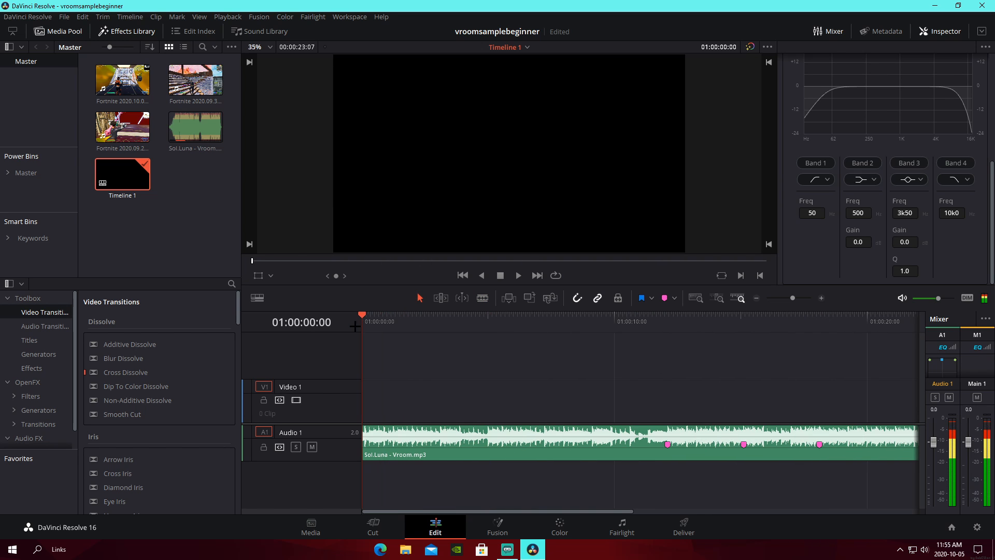
key(space)
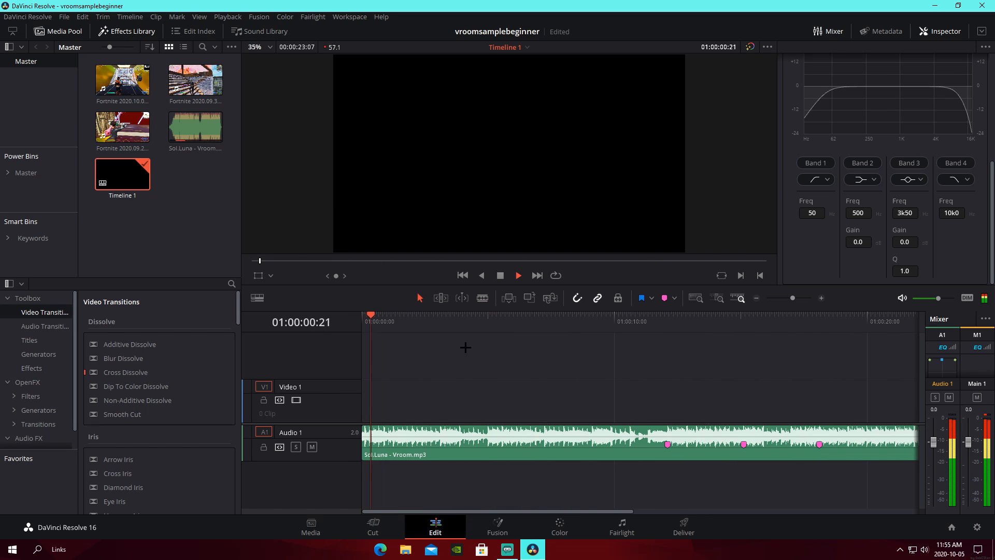
click(645, 326)
key(space)
- Split the song at about 5 seconds, cut out the first segment and move the rest to the timeline start
key(b)
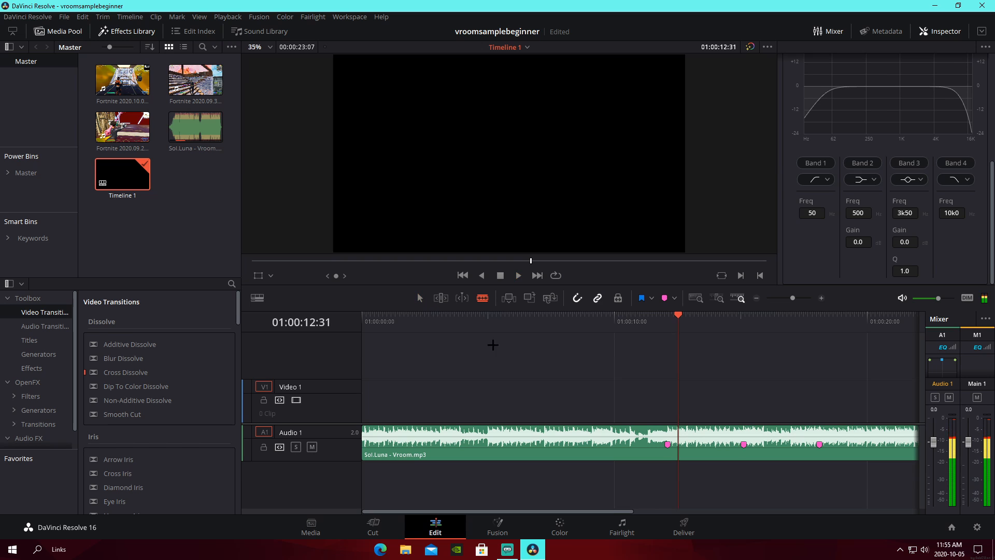
click(485, 441)
click(420, 297)
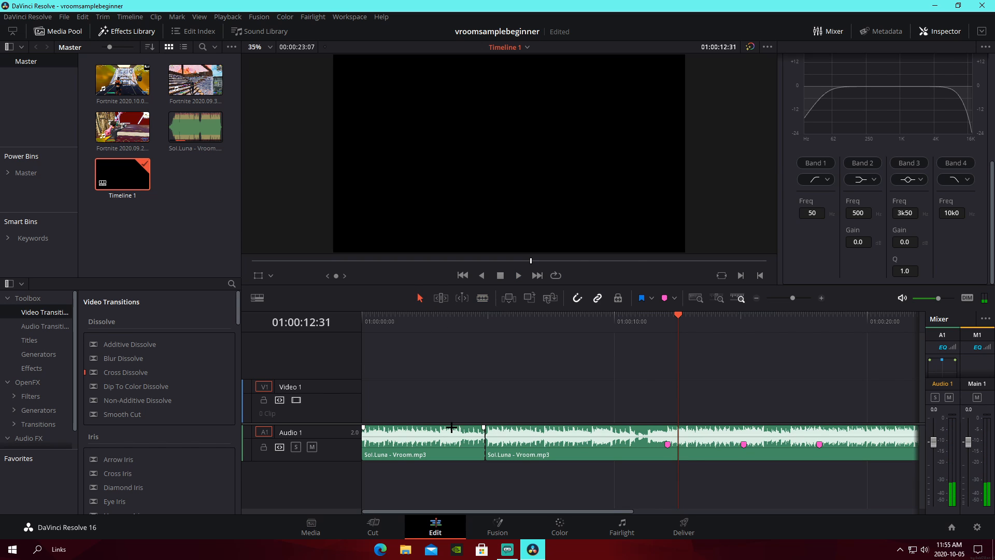
right_click(451, 428)
click(478, 236)
drag(524, 448, 401, 447)
- Listen to the lead-in to the first marker and stop at 01:00:08:01
drag(412, 319, 384, 321)
drag(525, 325, 456, 333)
key(space)
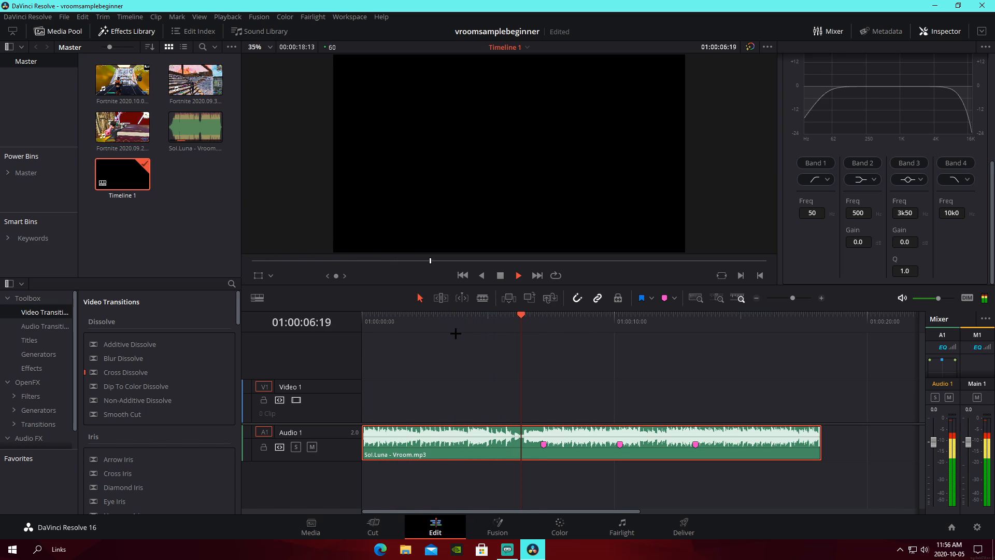
key(space)
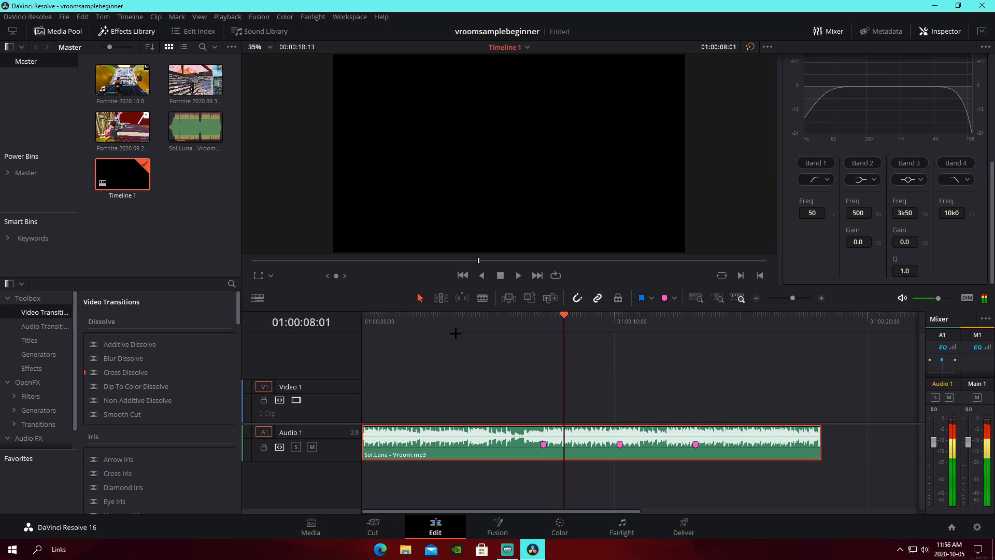
- Move the song down to the Audio 2 track and place the Fortnite 2020.10.04 gameplay clip on Video 1 and Audio 1
drag(533, 331, 362, 323)
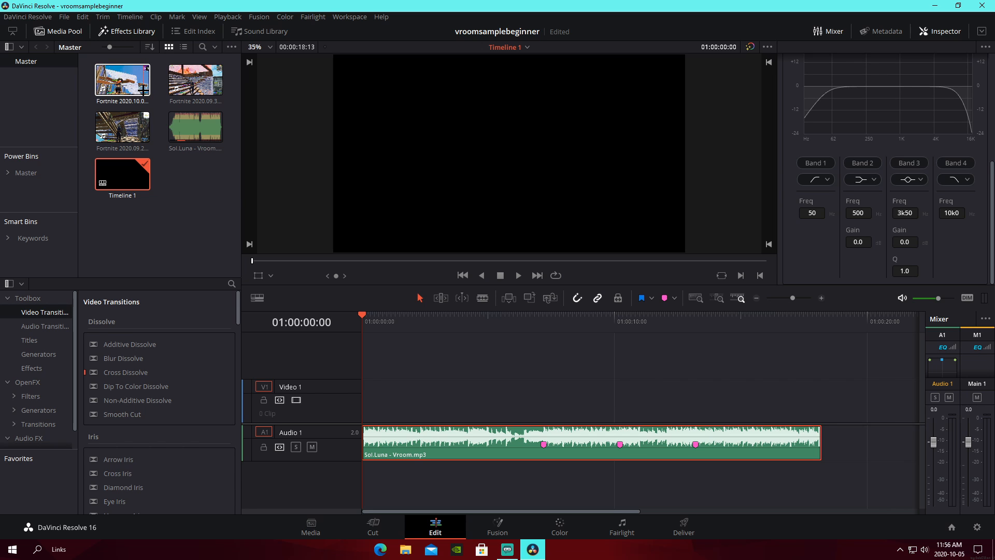
mouse_move(133, 87)
mouse_down()
mouse_move(534, 389)
mouse_move(136, 92)
mouse_up()
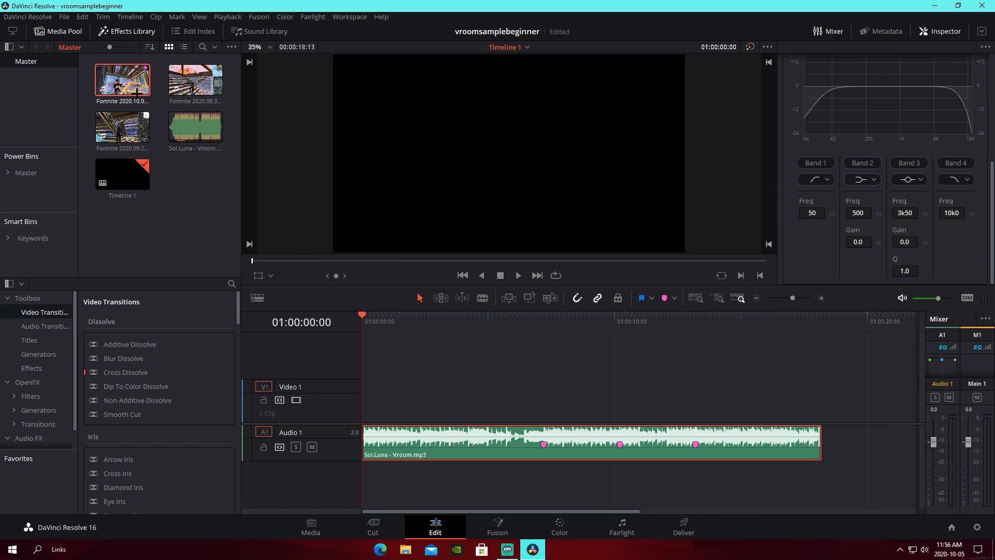
drag(415, 448, 422, 473)
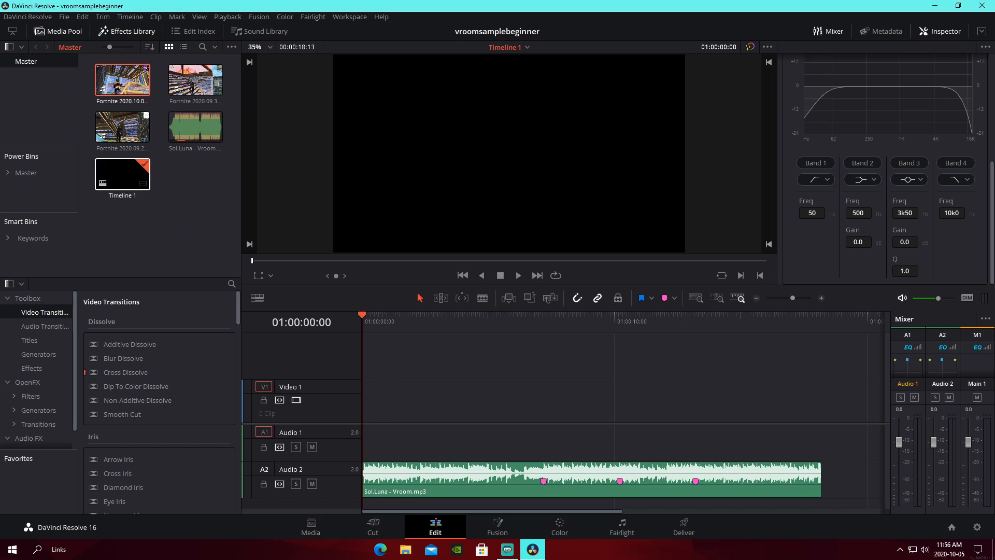
drag(122, 80, 446, 399)
mouse_move(792, 298)
mouse_down()
mouse_move(780, 298)
mouse_move(788, 298)
mouse_up()
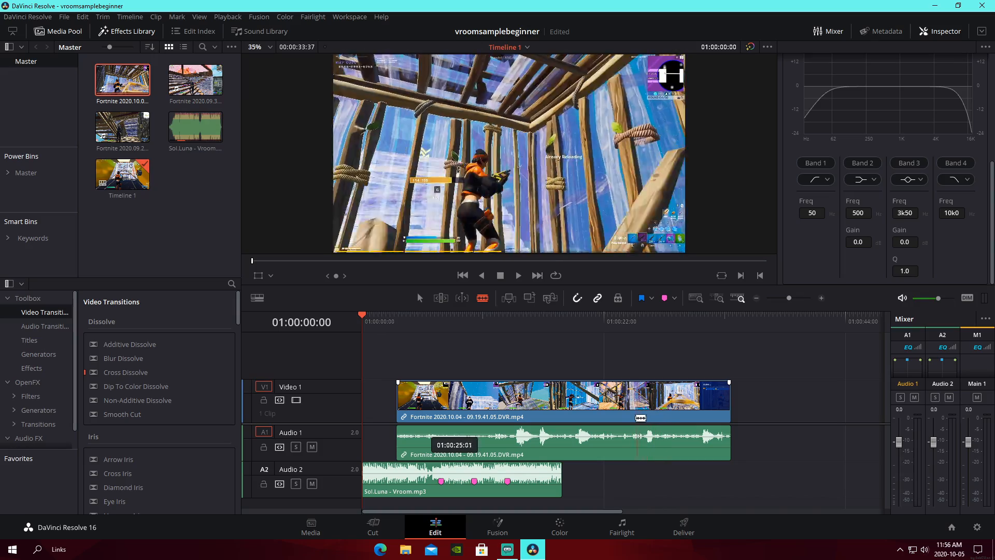
- Split the gameplay clip at about 22 and 32 seconds, and cut out the first and last segments
click(601, 418)
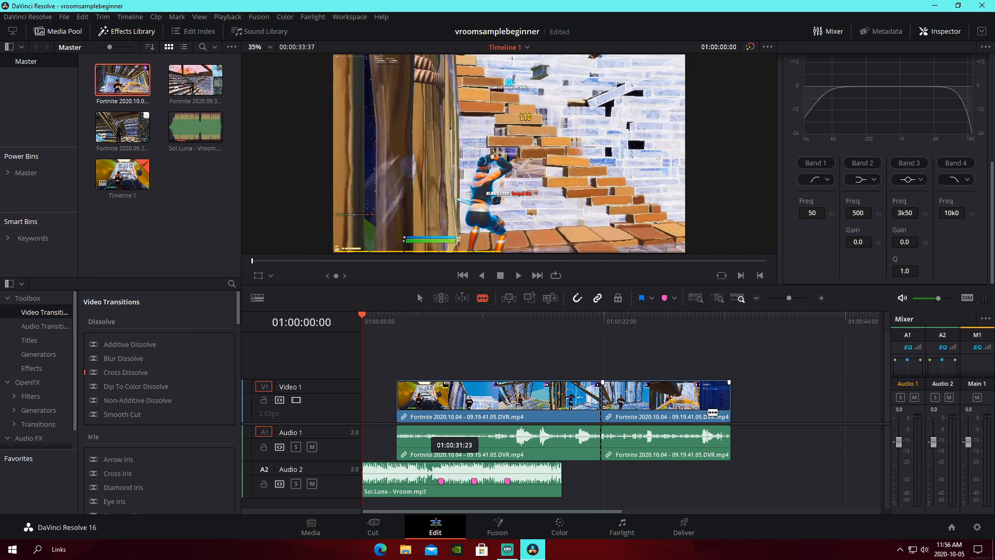
click(715, 412)
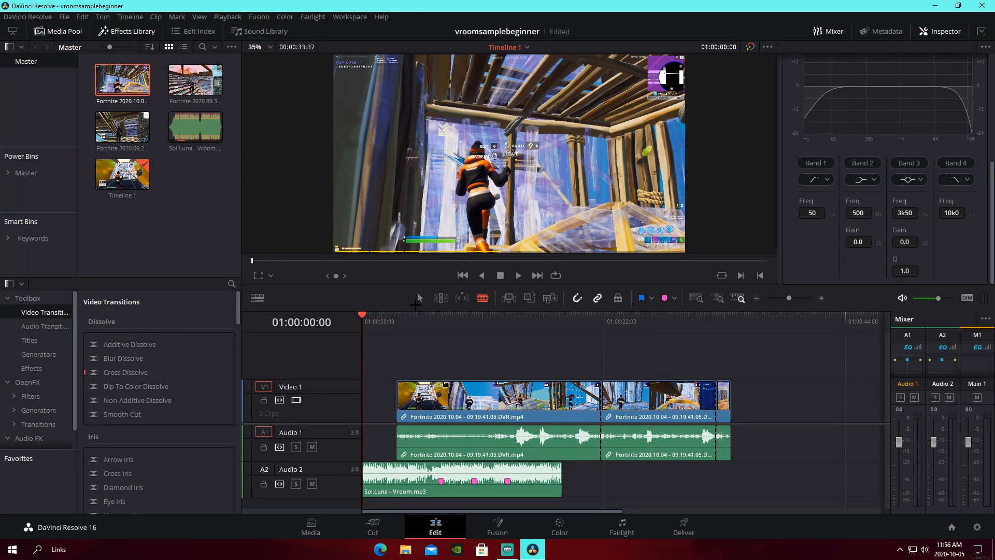
click(419, 299)
right_click(539, 388)
click(565, 95)
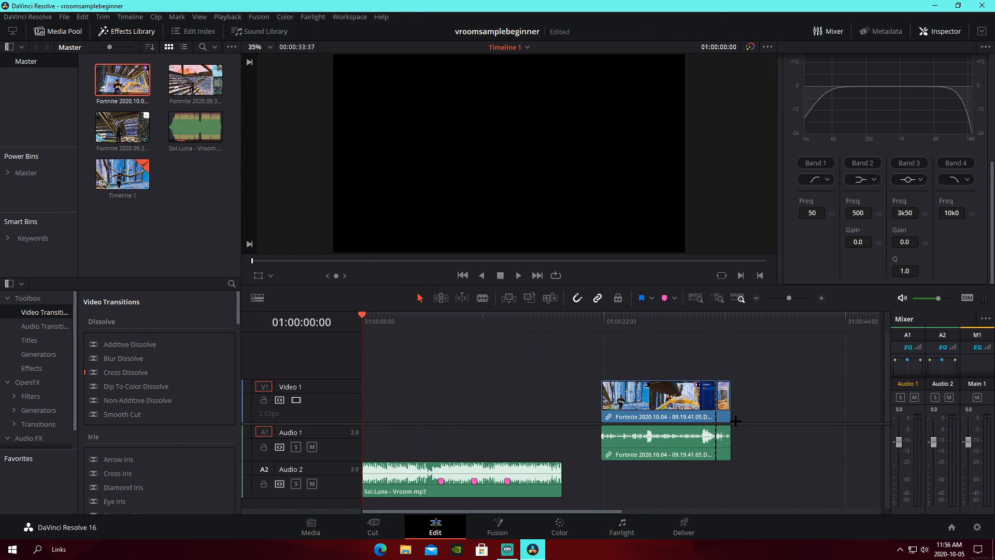
right_click(725, 415)
click(752, 107)
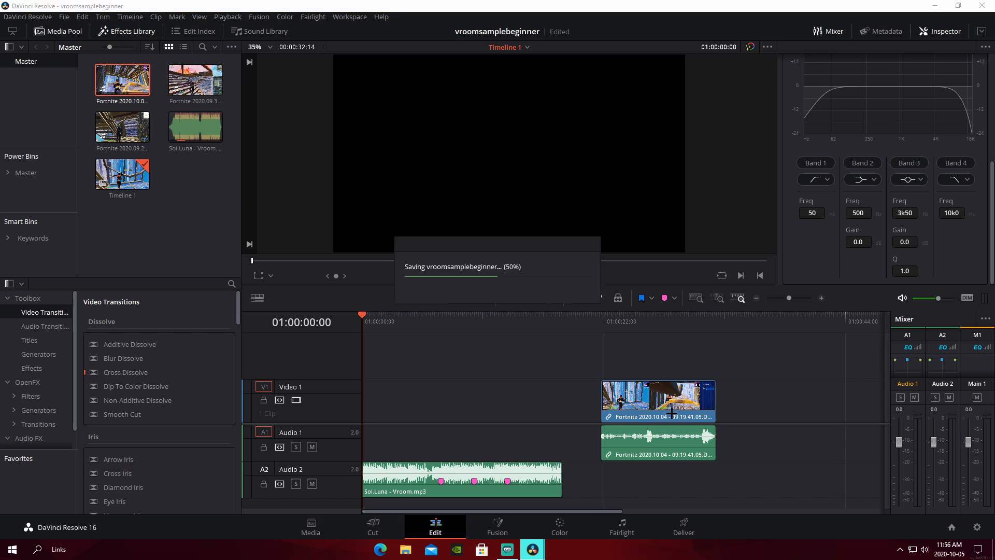
- Move the kept gameplay segment near the timeline start and shift it roughly into line with the song's first marker
drag(672, 413, 488, 413)
mouse_move(421, 412)
mouse_down()
mouse_move(447, 412)
mouse_move(410, 413)
mouse_move(421, 413)
mouse_up()
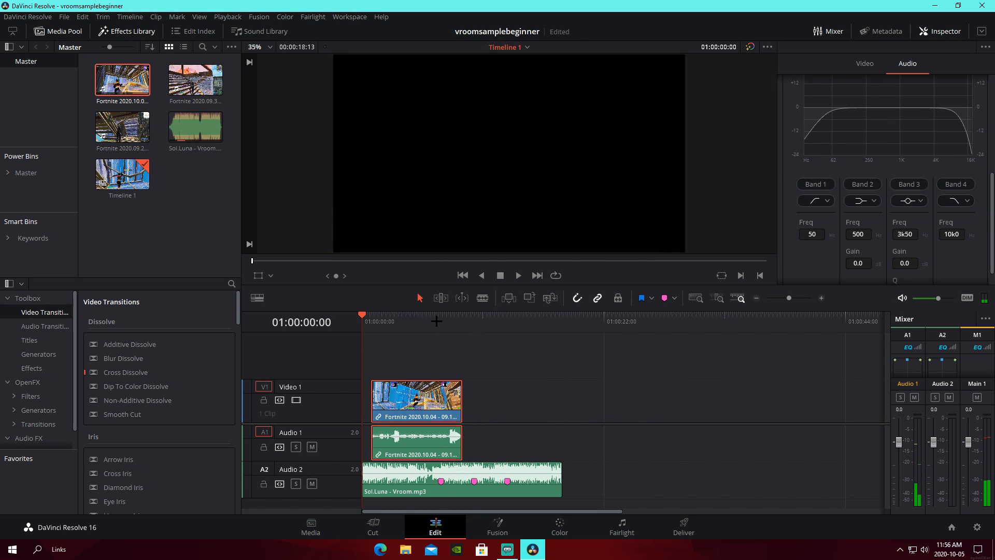
drag(436, 321, 419, 324)
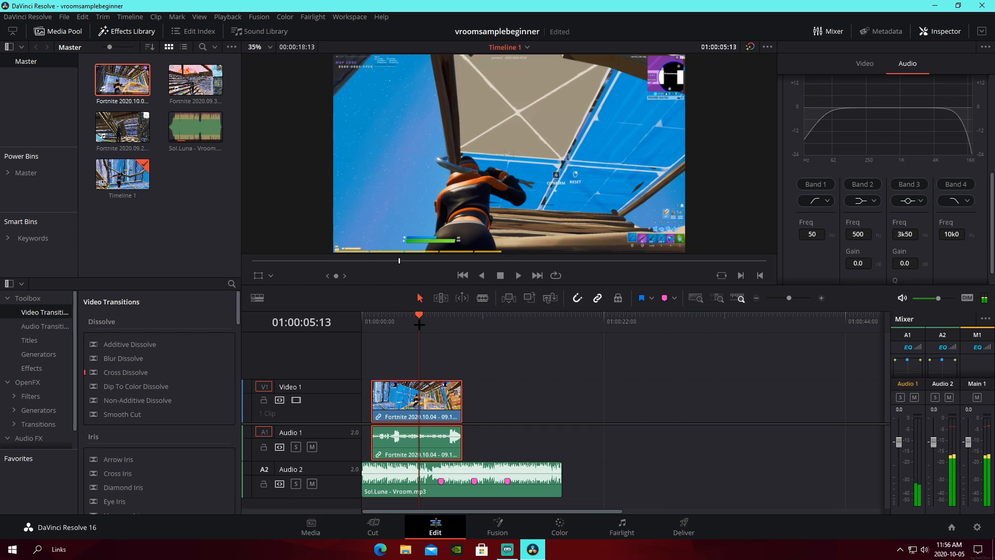
drag(788, 297, 793, 297)
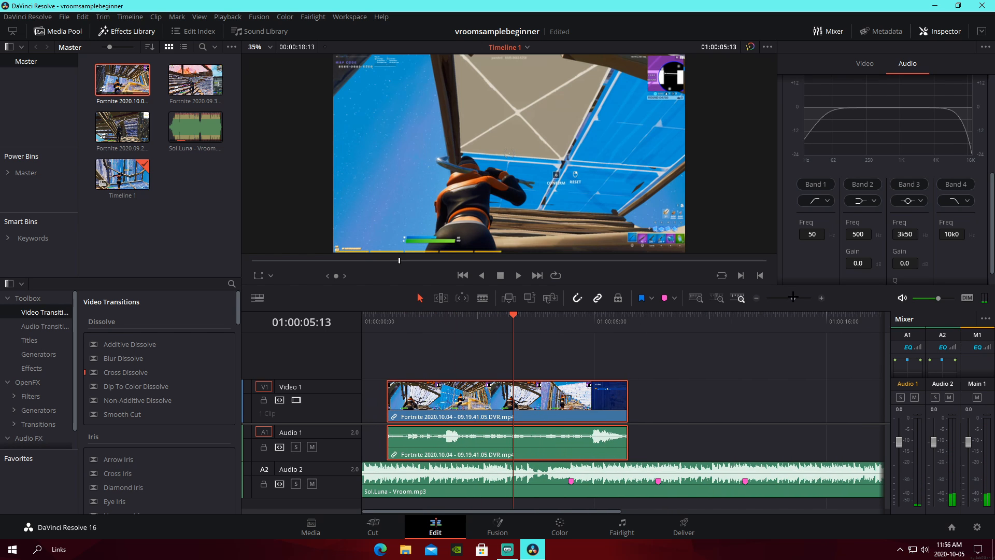
drag(512, 321, 570, 326)
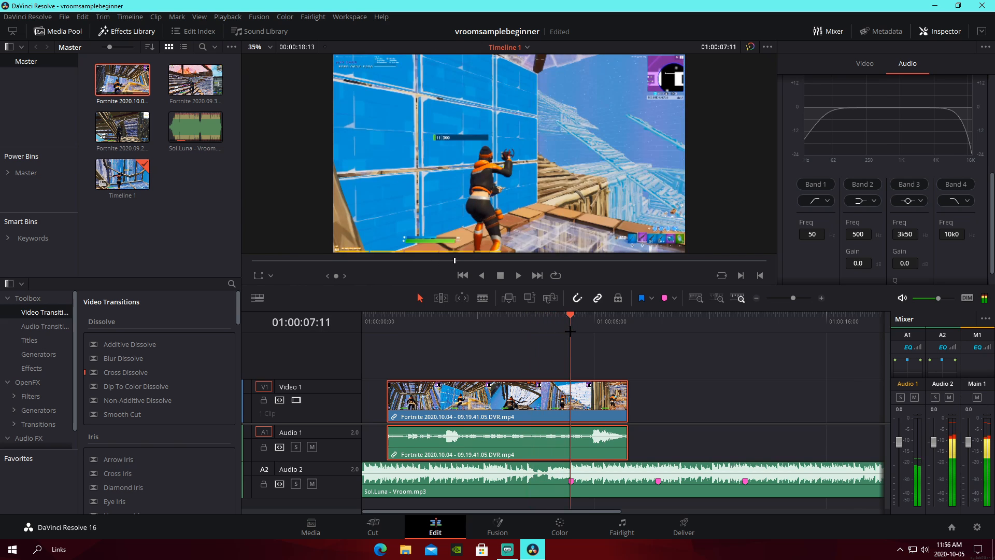
drag(599, 403, 588, 402)
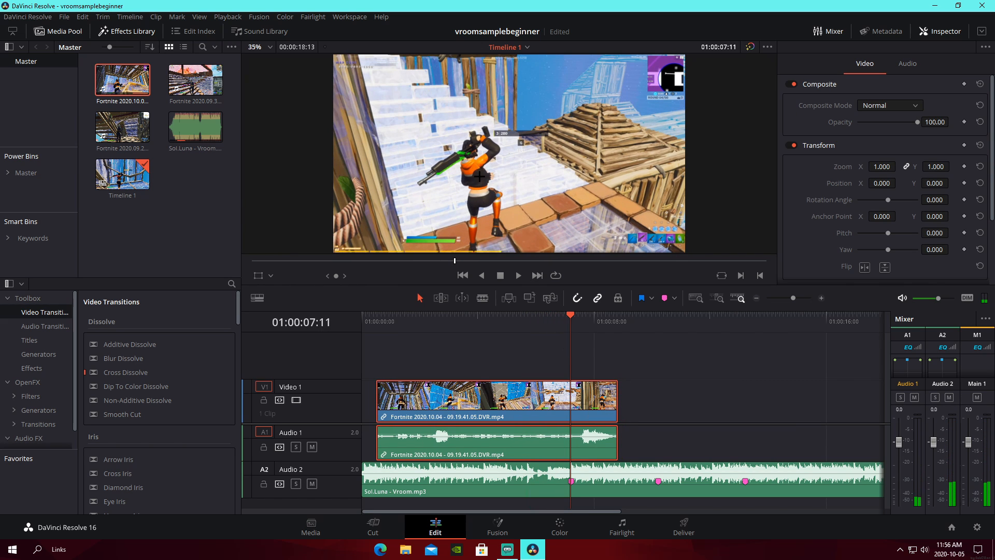
drag(793, 298, 796, 301)
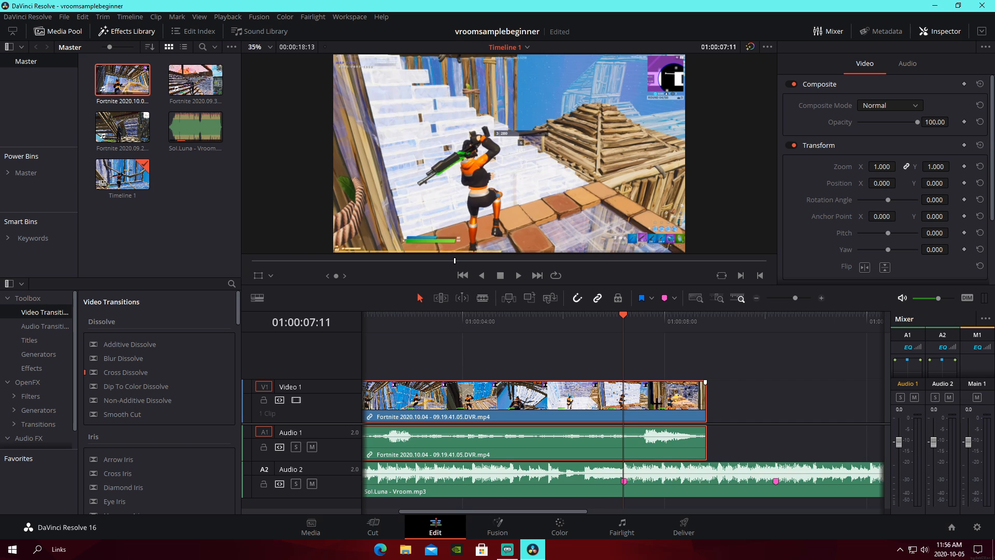
mouse_move(656, 402)
mouse_down()
mouse_move(641, 401)
mouse_move(651, 402)
mouse_up()
- Trim the start of the gameplay clip to make room, and move the clip earlier to bring the 110 hit to the first marker
drag(793, 298, 790, 299)
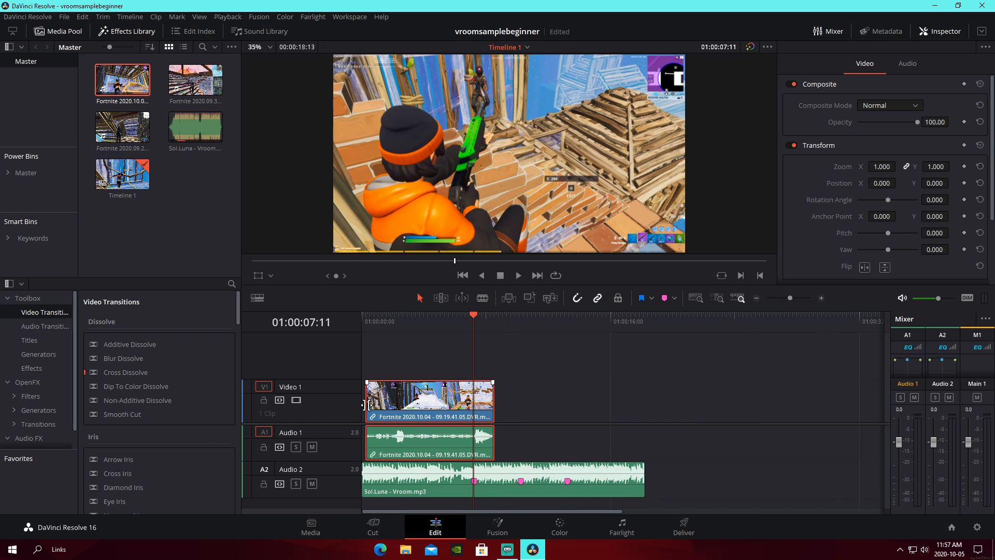
drag(364, 404, 388, 404)
drag(791, 298, 800, 298)
drag(704, 404, 672, 401)
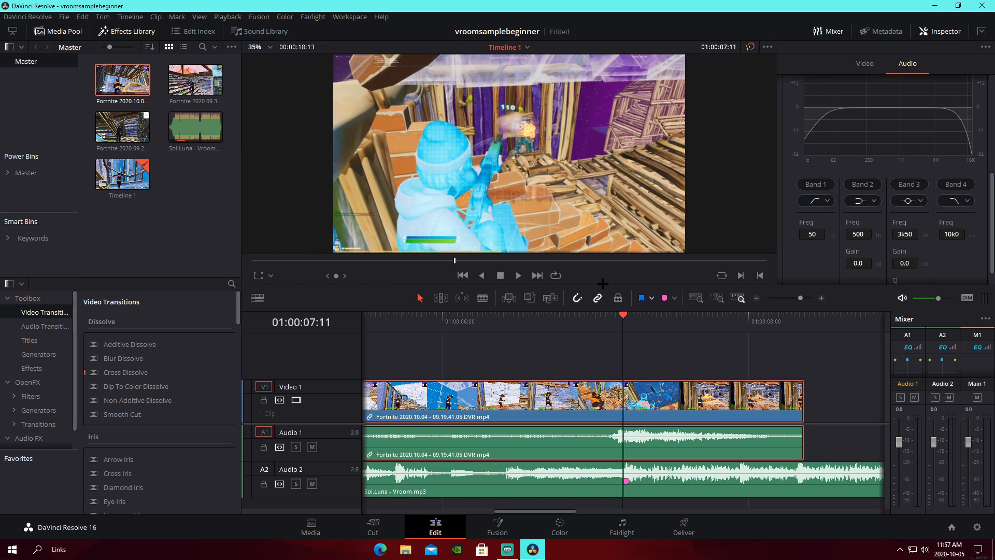
- Compare the frames around the first marker up close, shift the gameplay clip one frame later to match 01:00:07:12, and save the project
scroll(501, 94, up, 5)
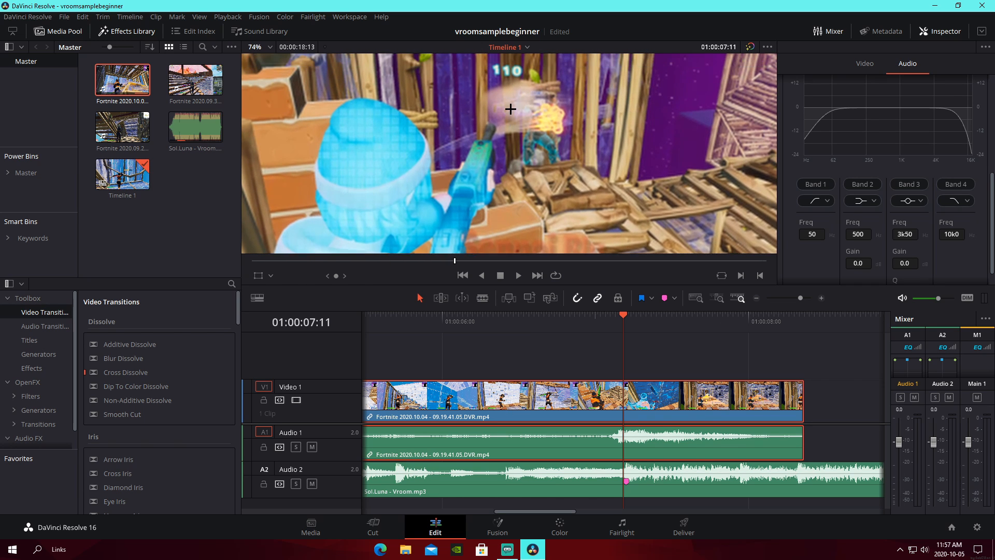
scroll(512, 108, up, 6)
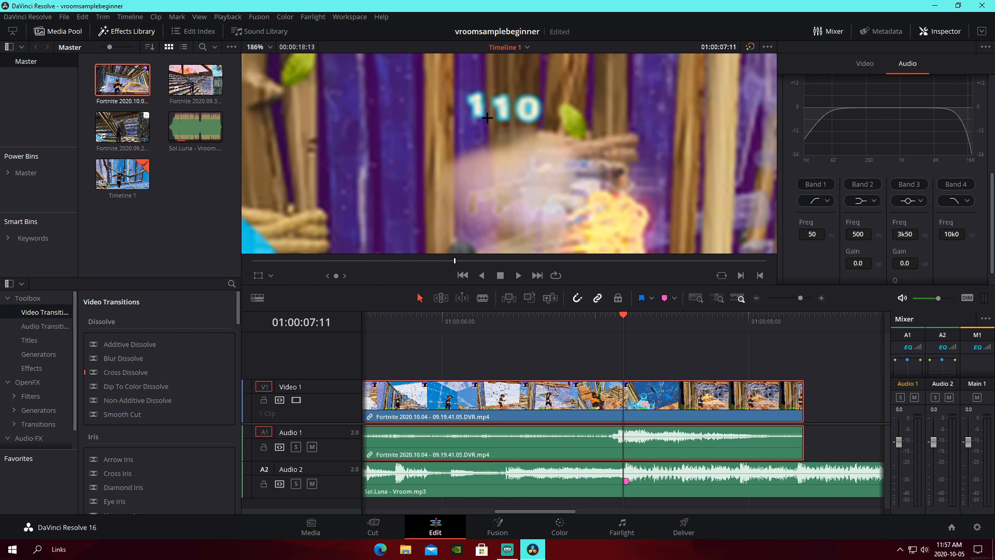
key(Left)
scroll(516, 183, down, 4)
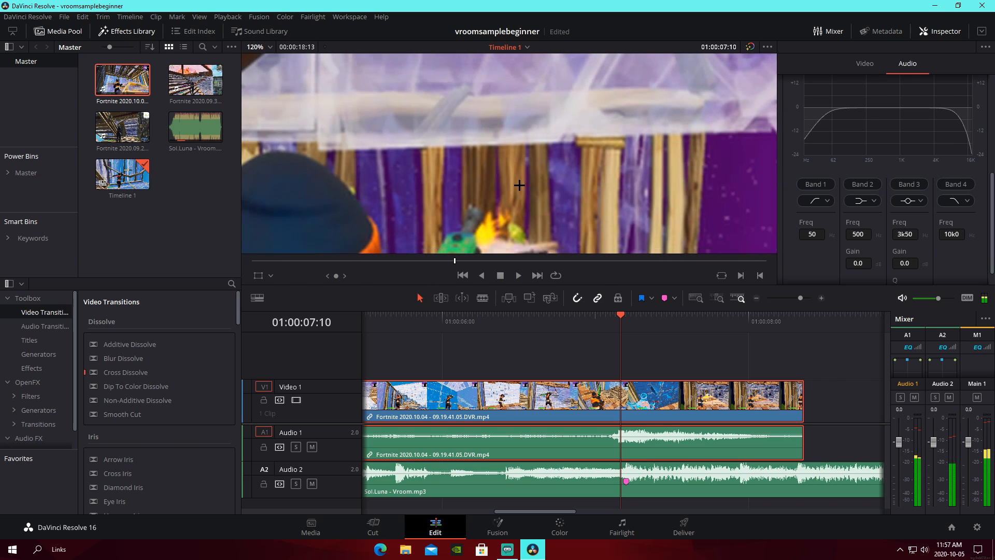
key(Right)
scroll(516, 182, down, 2)
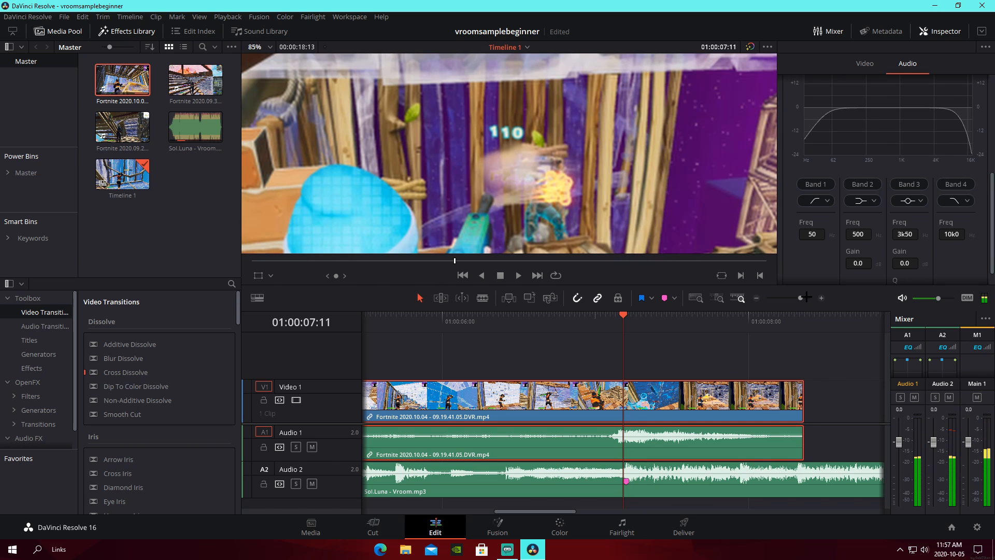
key(Right)
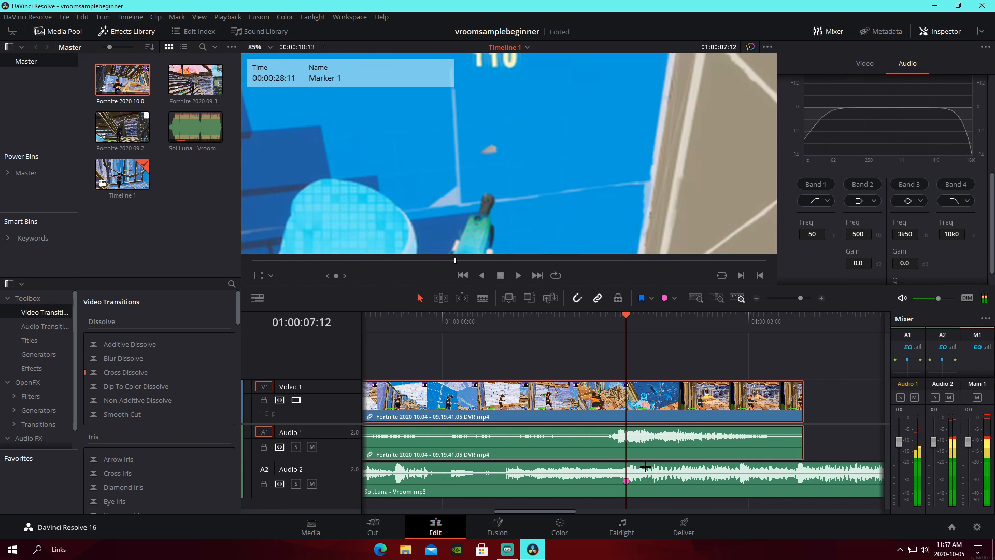
drag(579, 415, 582, 415)
click(741, 376)
key(ctrl+s)
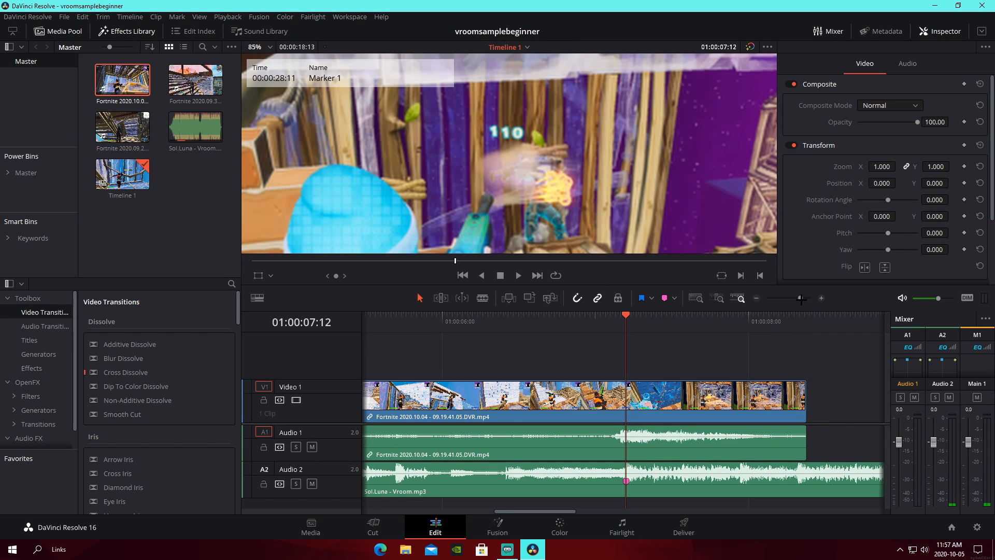
- Extend the start of the gameplay clip back to the timeline start and zoom the viewer back out to 35%
drag(801, 298, 791, 299)
drag(392, 408, 363, 408)
scroll(587, 195, down, 5)
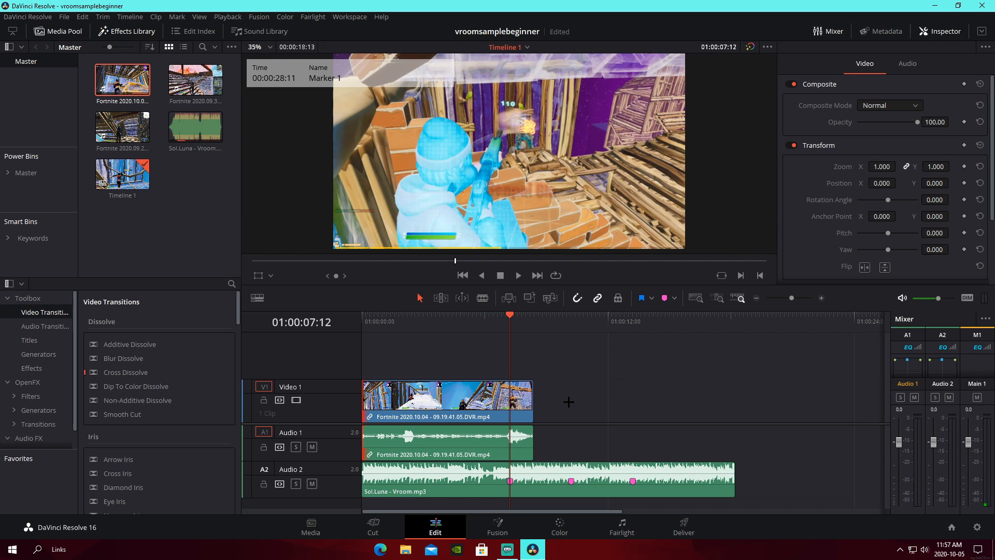
- Play the synced clip from the timeline start, and replay the section around the first marker from 01:00:06:19
key(Home)
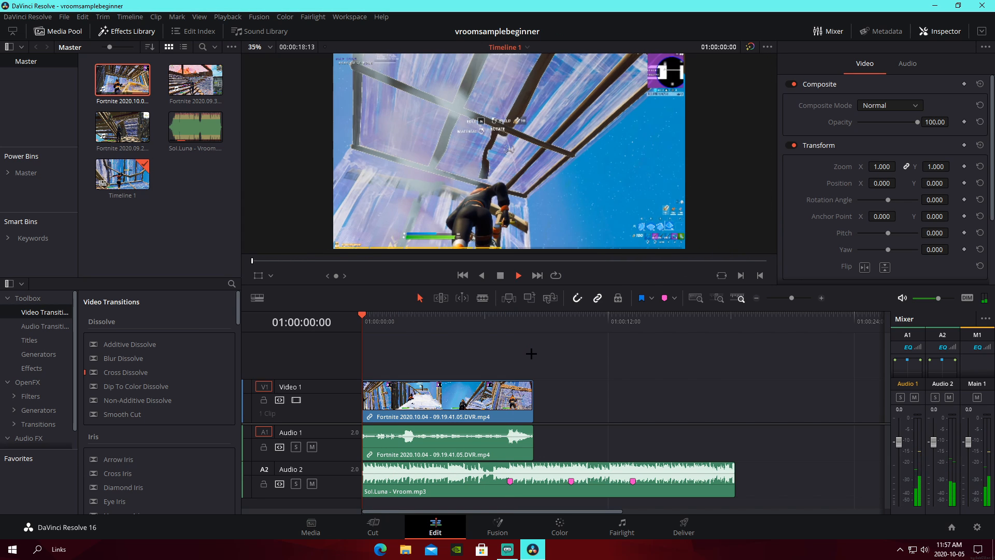
key(space)
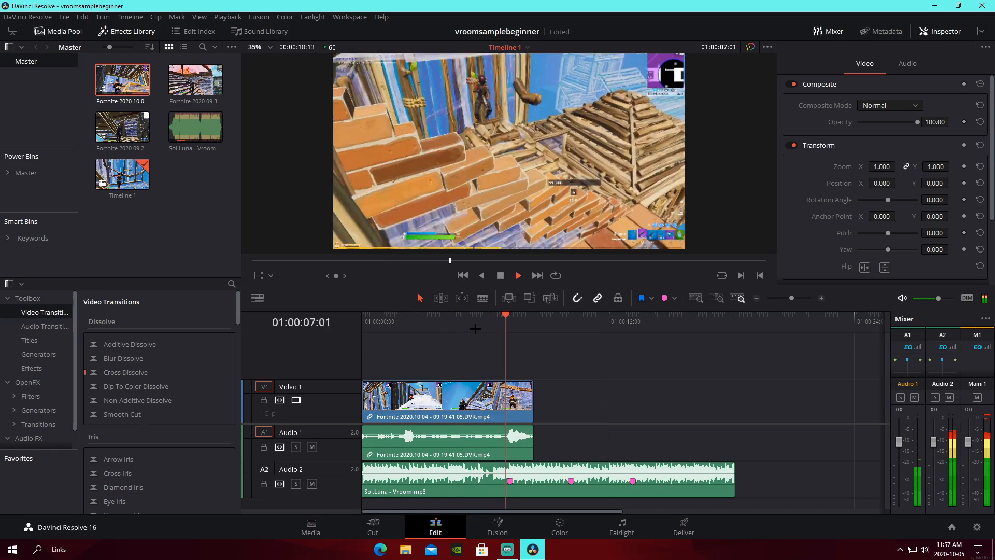
key(space)
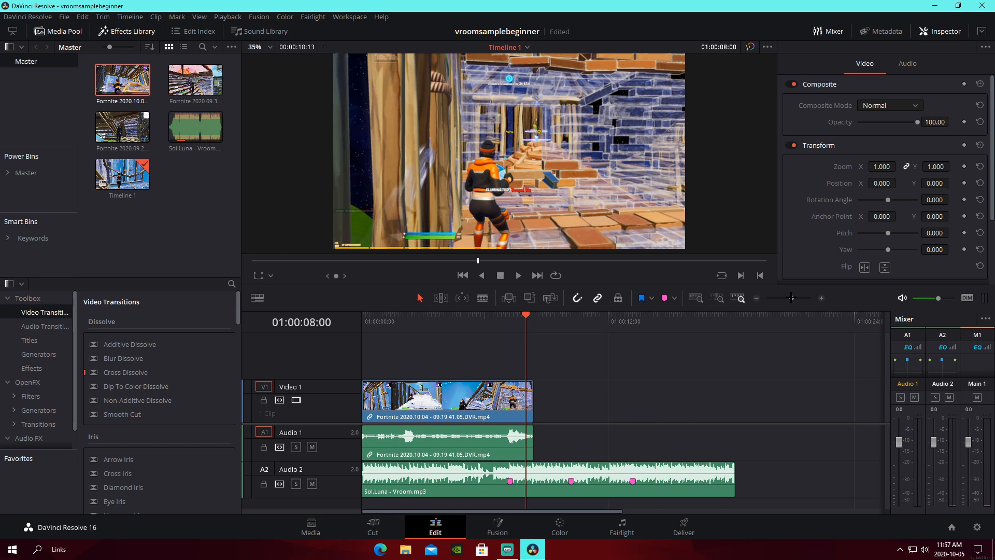
click(510, 321)
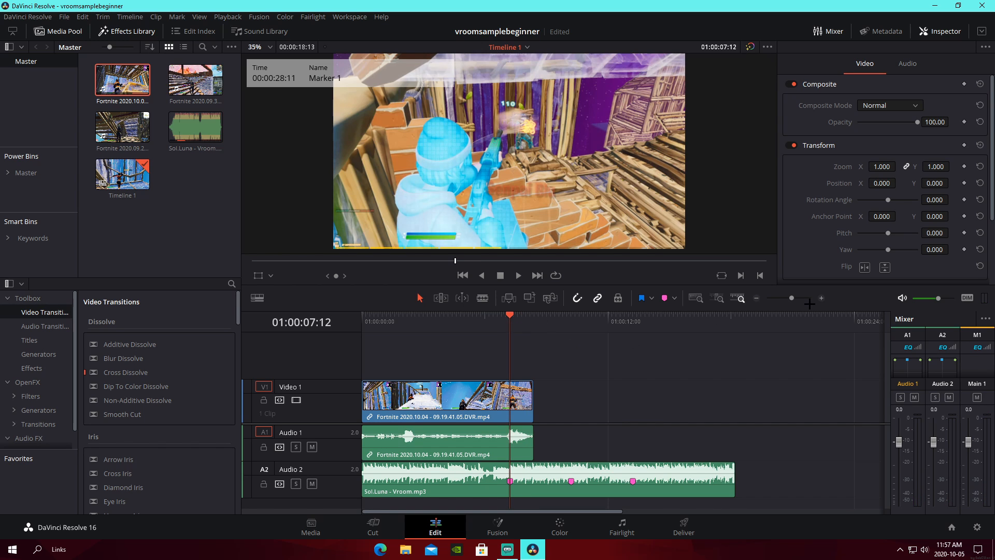
drag(792, 297, 799, 298)
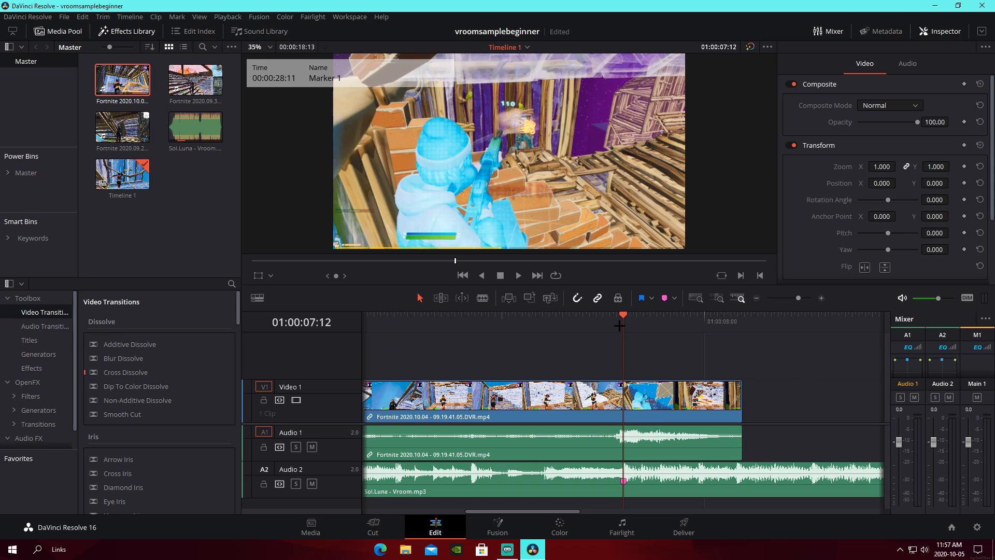
drag(617, 326, 534, 324)
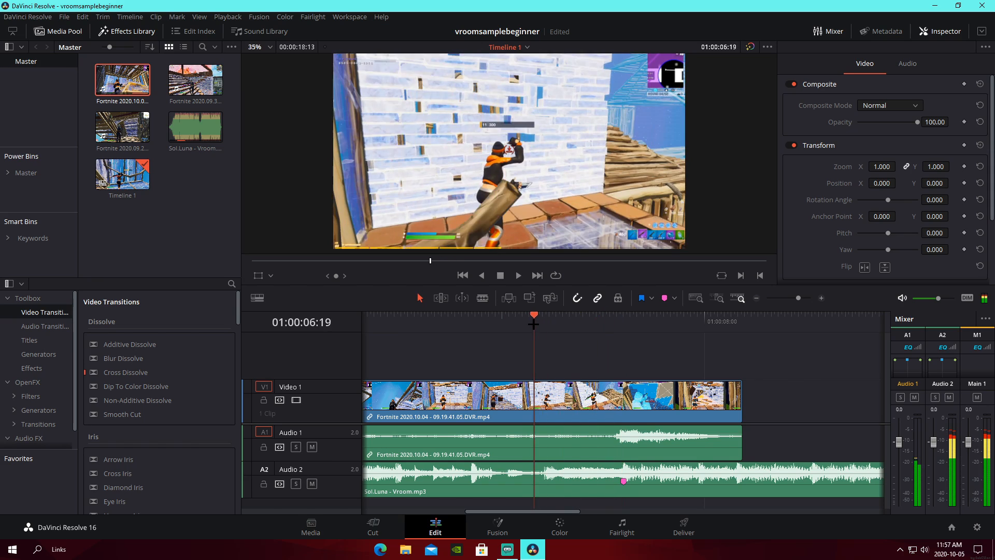
key(space)
key(space)
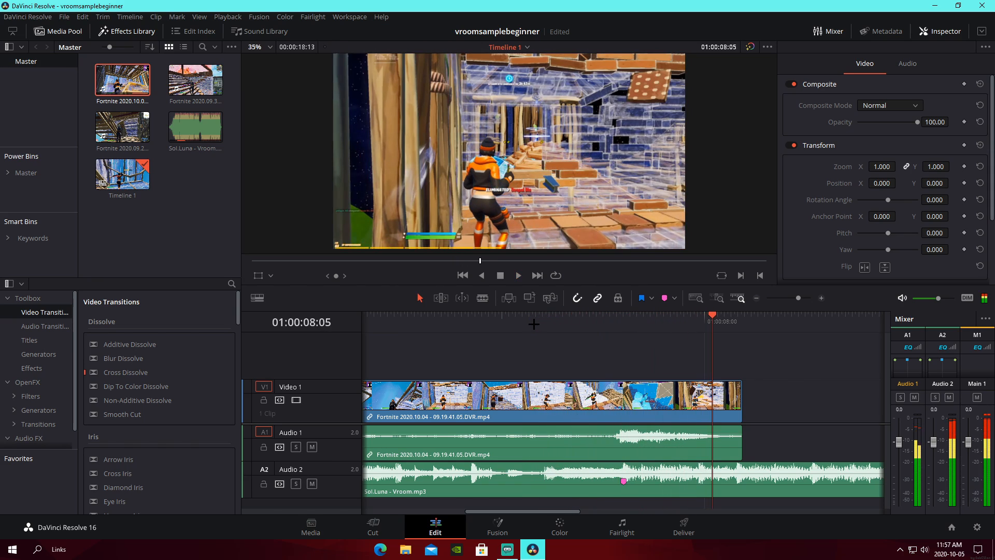
- Return to the first marker at 01:00:07:12, unlink the gameplay clip's video from its audio, and select only the video part
mouse_move(634, 324)
mouse_down()
mouse_move(607, 323)
mouse_move(623, 320)
mouse_up()
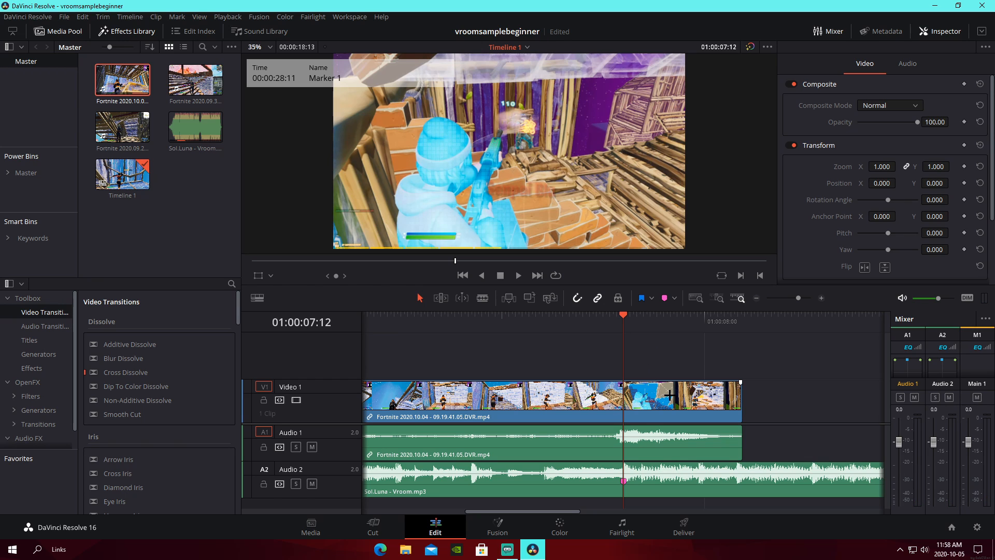
right_click(695, 406)
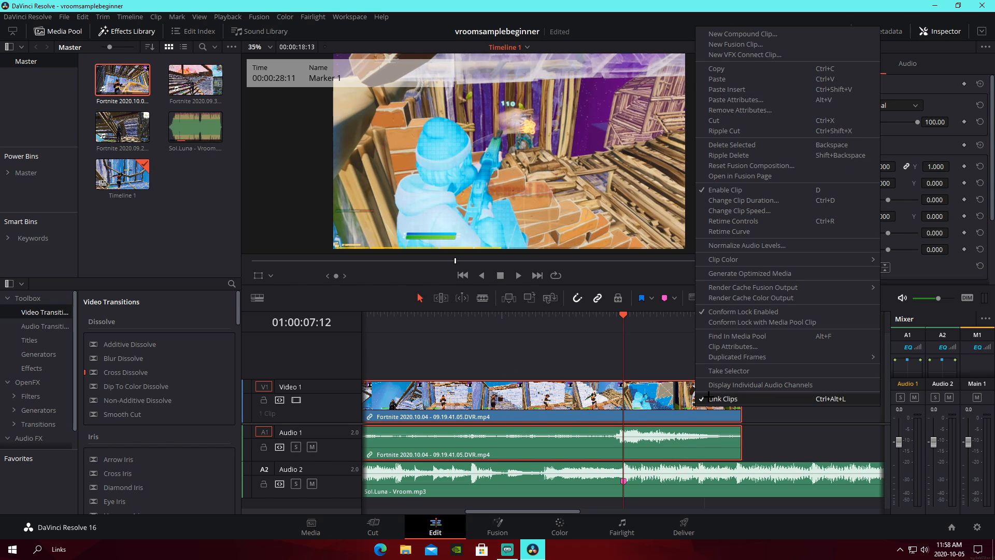
click(715, 399)
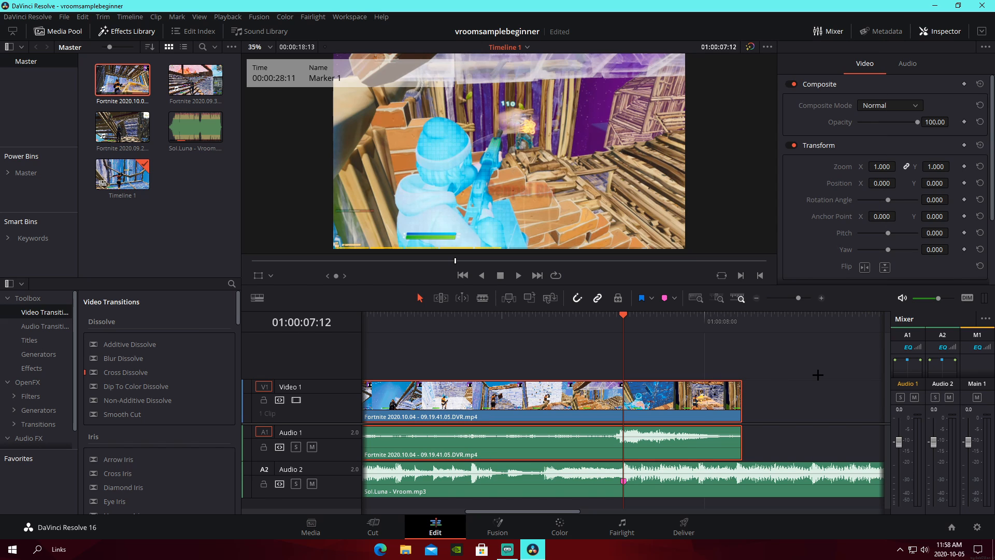
click(818, 374)
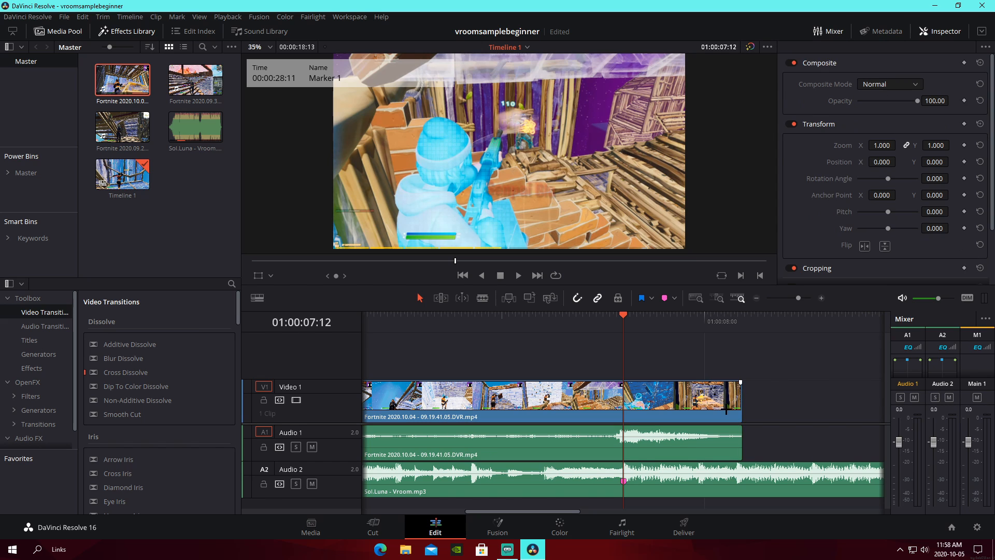
click(723, 409)
click(726, 437)
click(726, 404)
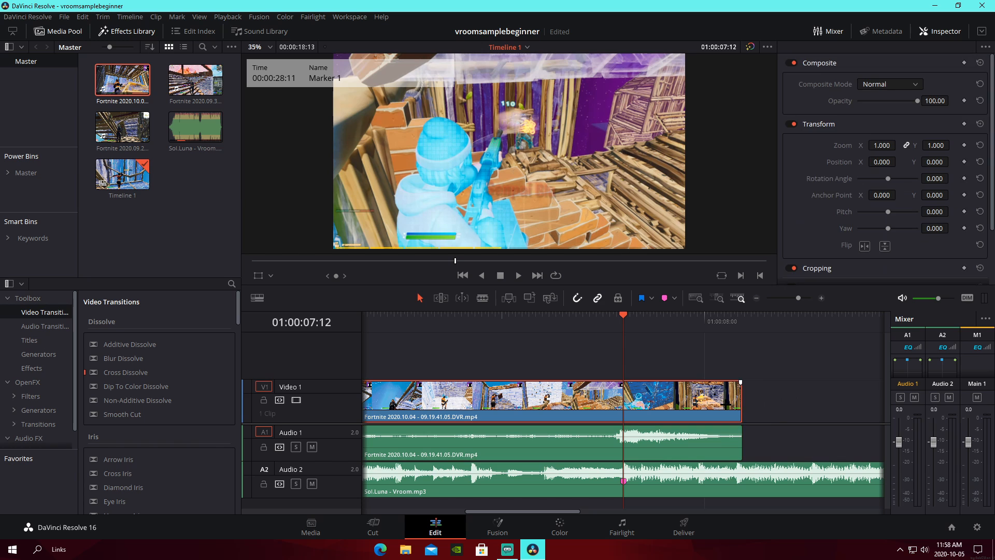
- Split the video part of the gameplay clip at the first marker, 01:00:07:12, leaving its audio uncut
click(711, 451)
click(738, 407)
click(720, 446)
click(703, 403)
key(b)
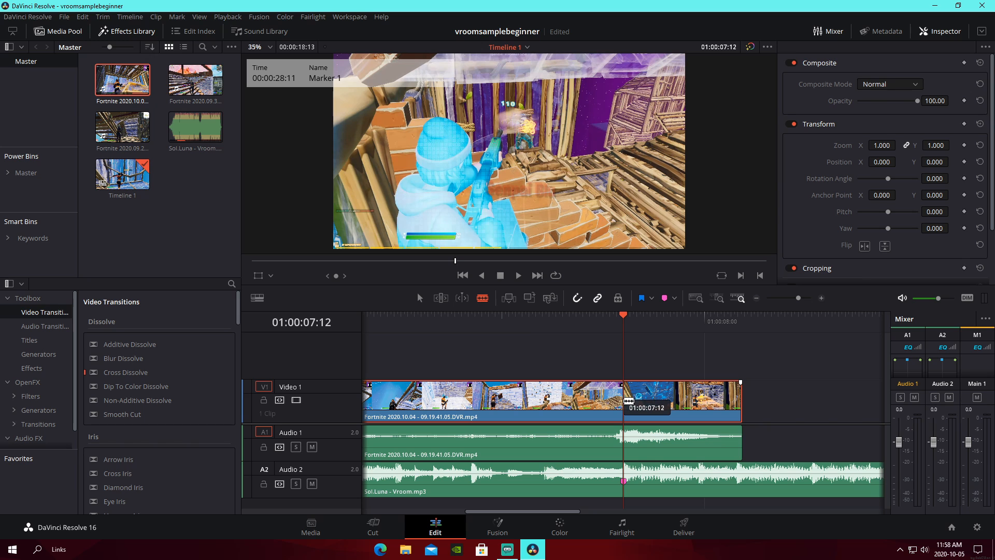
click(628, 402)
key(a)
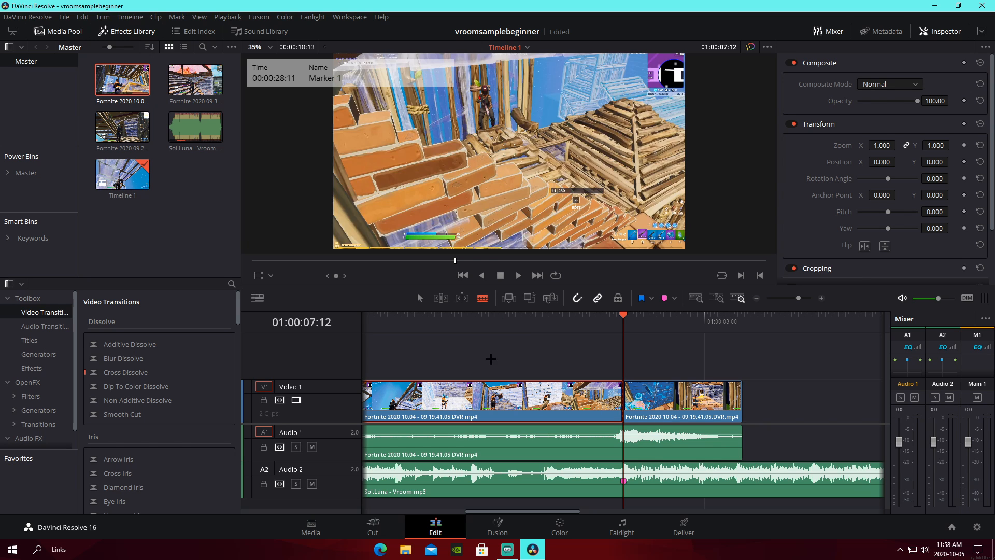
- Set the speed of the video segment after the first marker to 50% and play through the slowed section
right_click(671, 405)
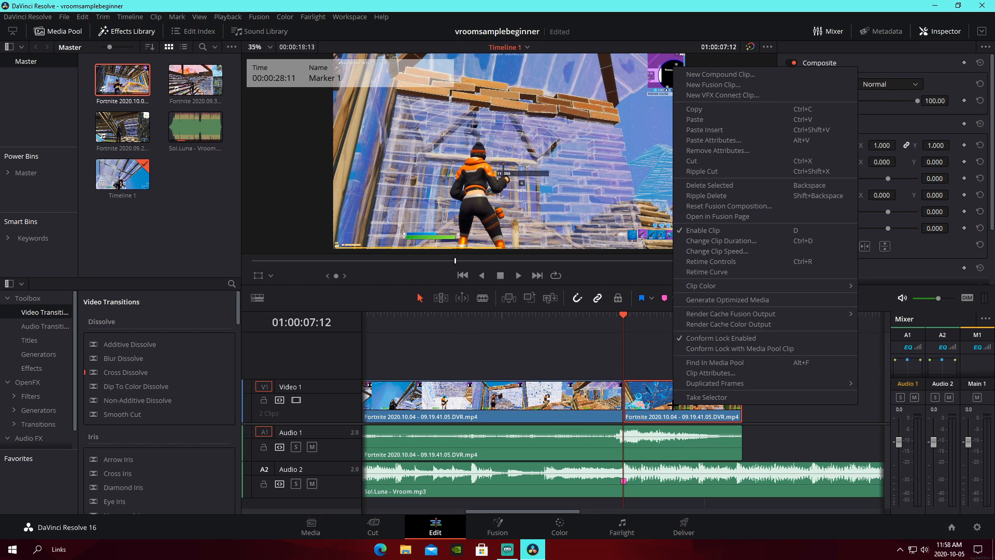
click(716, 252)
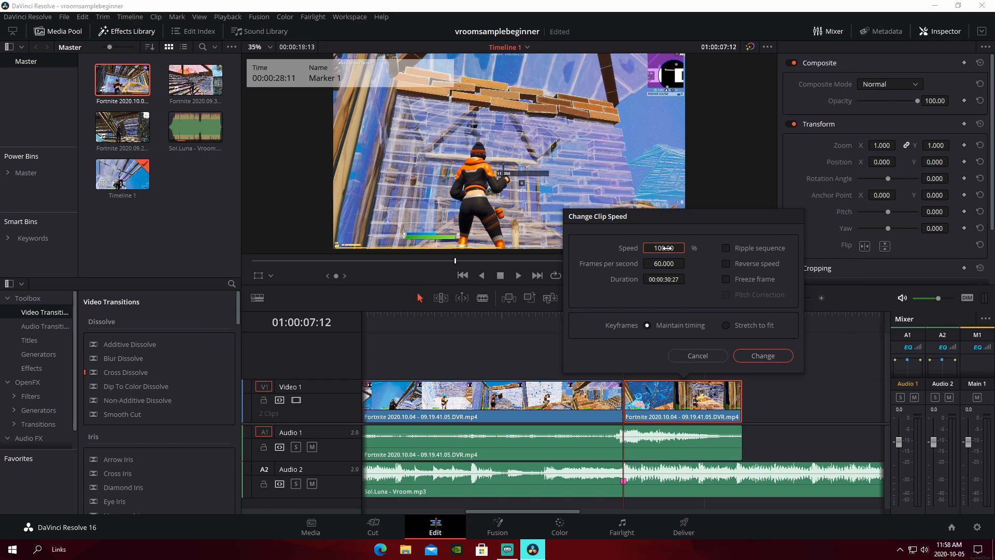
click(664, 248)
text(50)
key(Return)
drag(604, 323, 485, 334)
key(space)
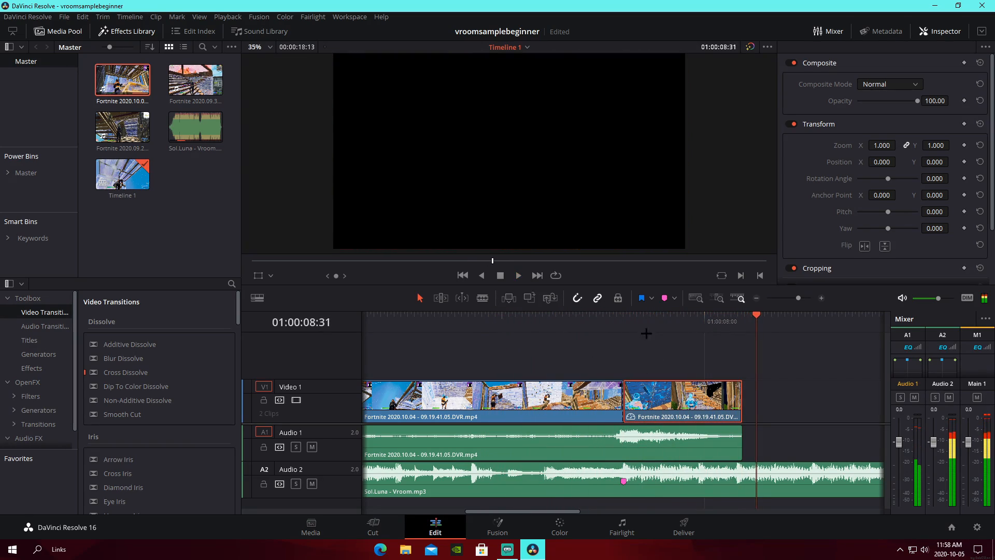
- Set the retime process of the slowed video segment to Optical Flow
drag(604, 320, 622, 320)
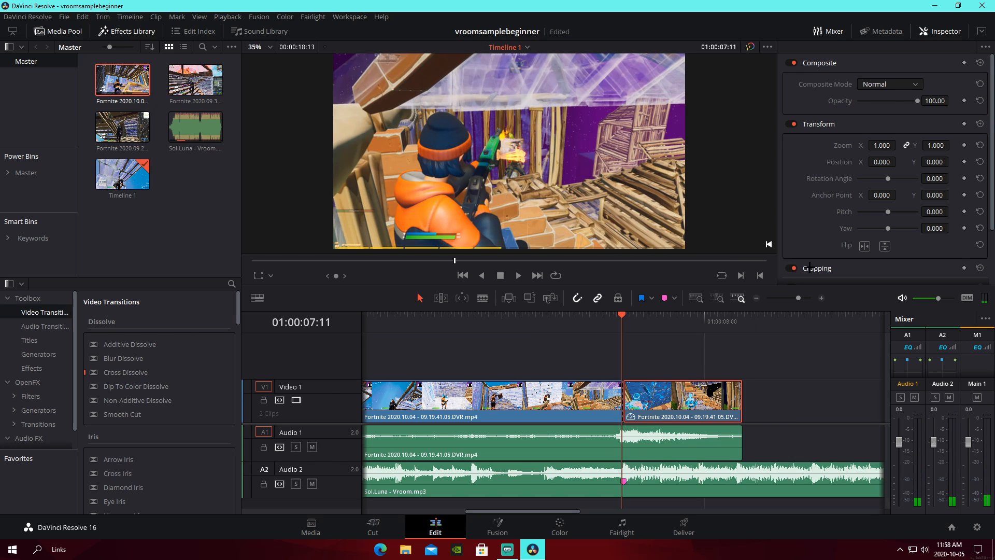
scroll(810, 266, down, 3)
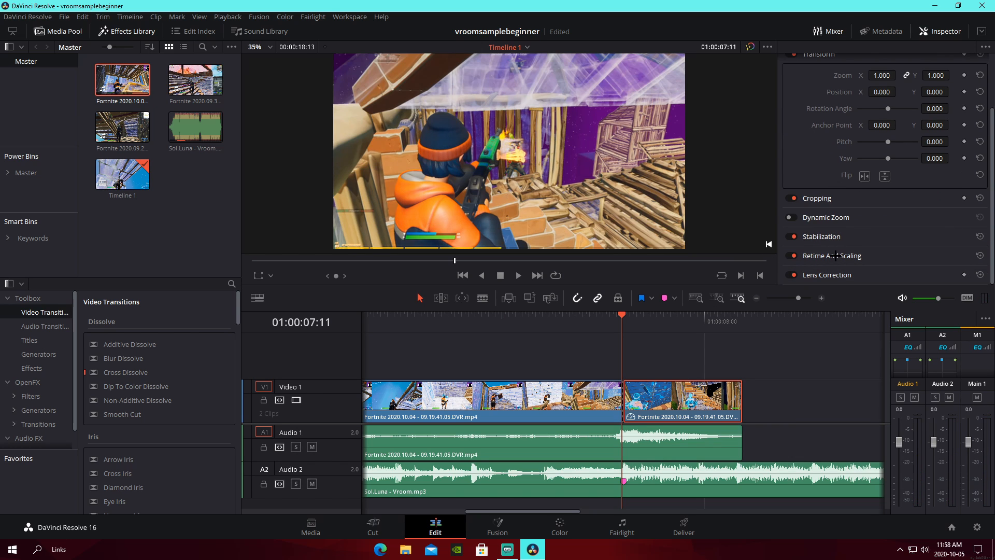
click(835, 255)
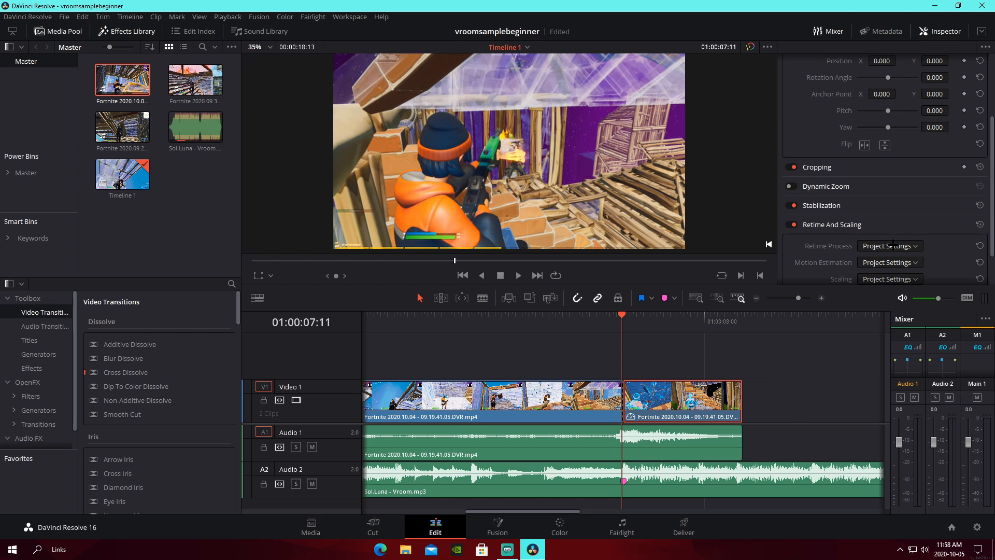
click(892, 246)
click(881, 292)
- Play the optical-flow slow motion from 01:00:06:55 and return the playhead to just before the first marker
click(595, 322)
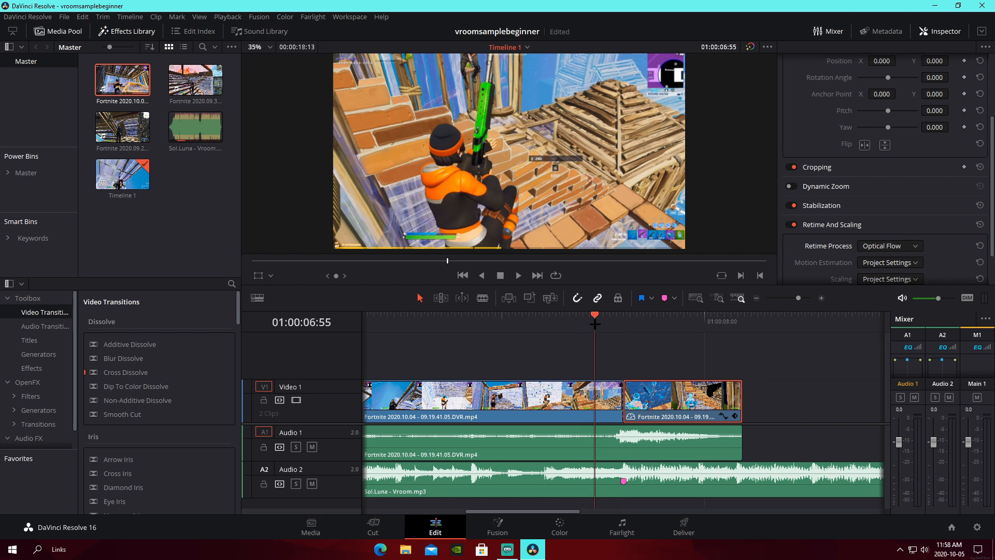
key(space)
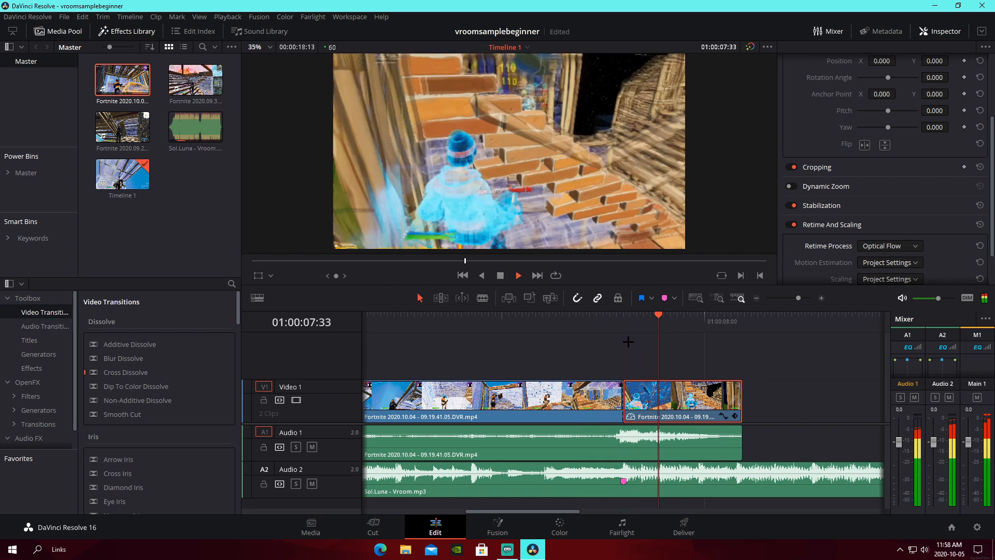
key(space)
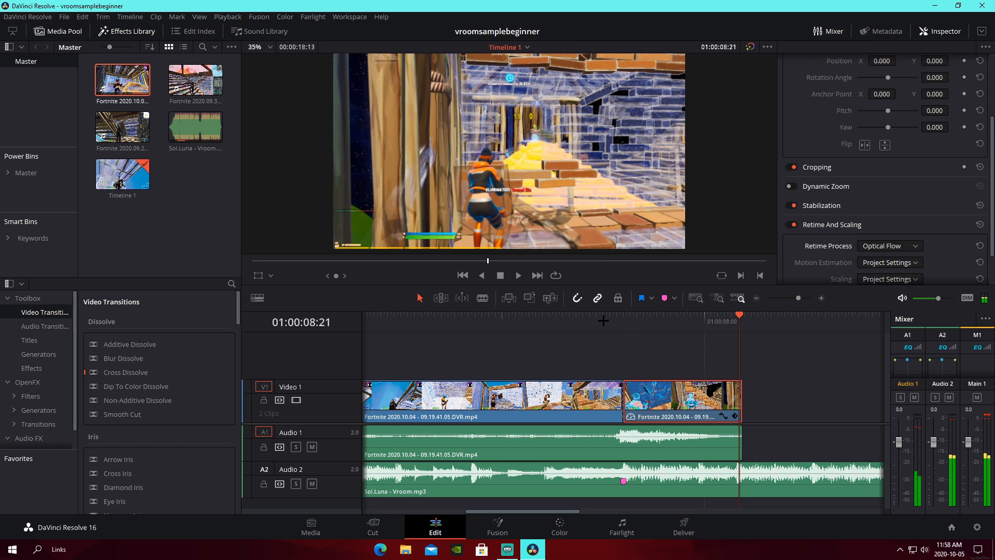
drag(604, 321, 609, 322)
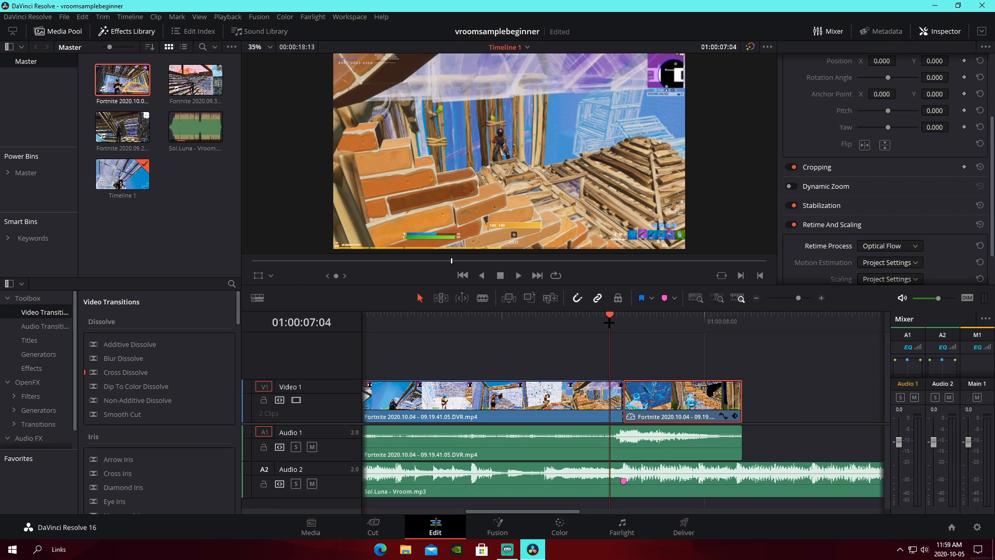
- Select both video segments on Video 1 and combine them into a compound clip with the default name
click(674, 347)
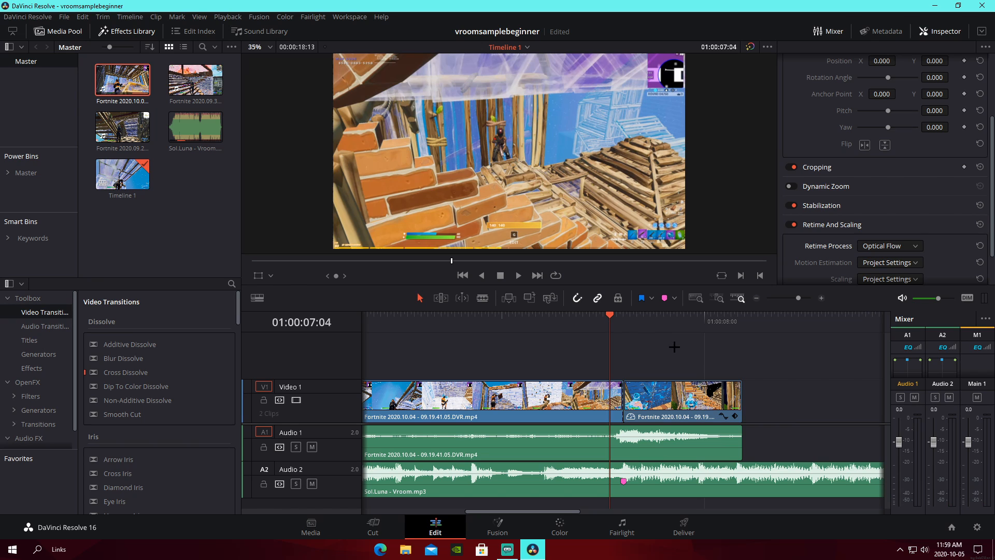
click(622, 318)
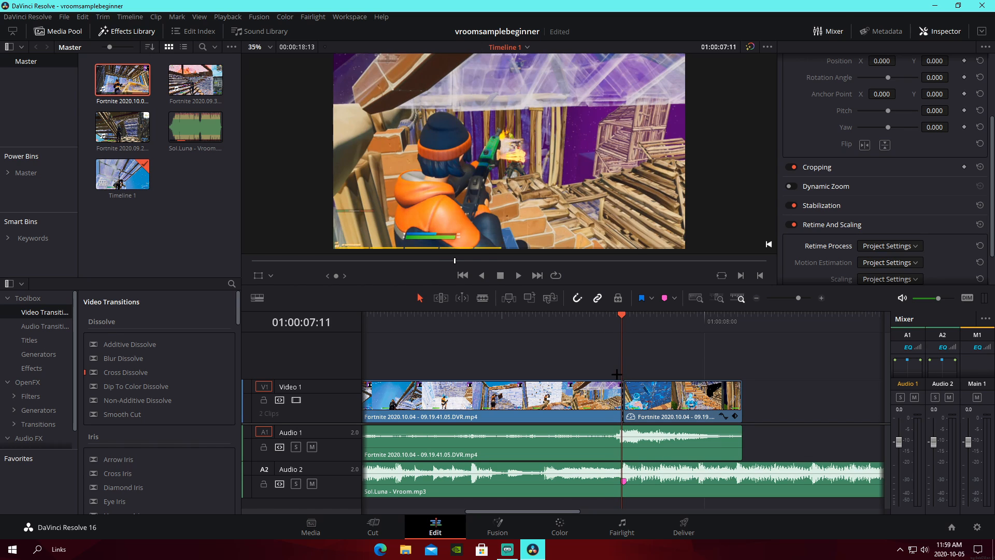
drag(798, 393, 549, 395)
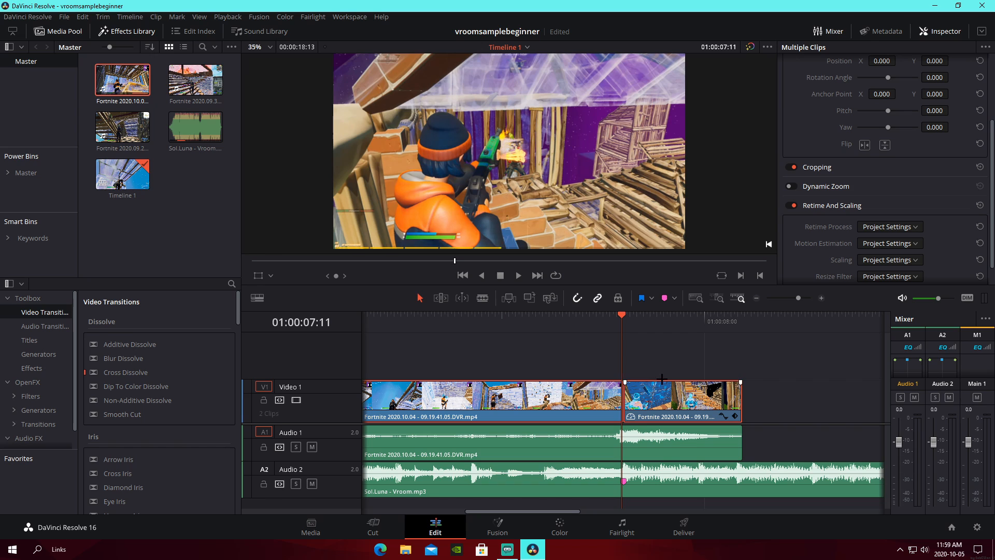
click(766, 411)
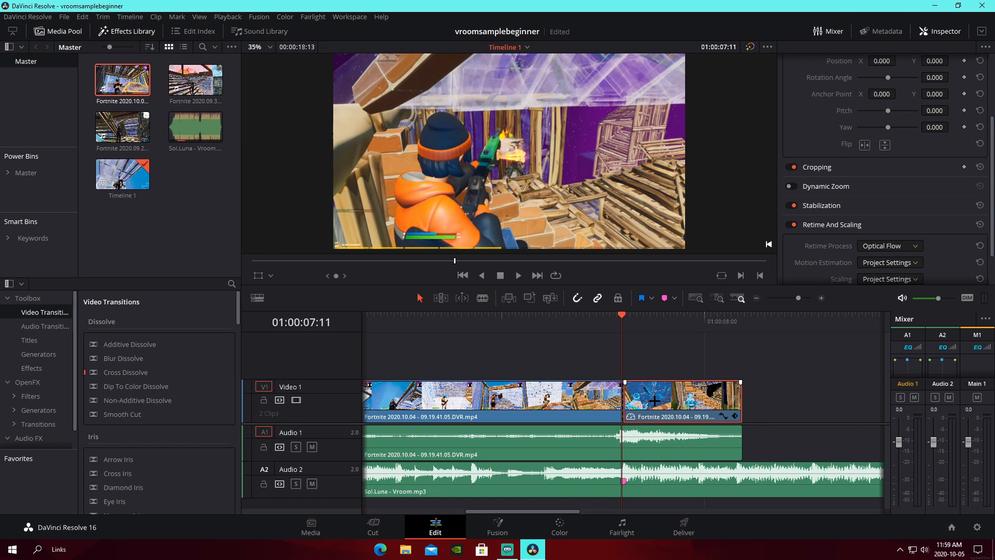
click(685, 401)
click(832, 393)
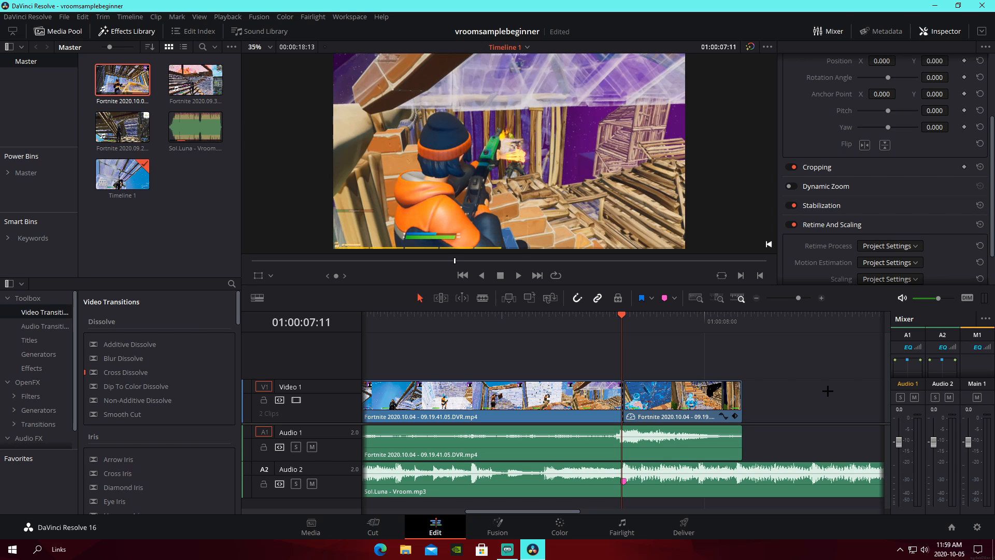
drag(801, 391, 560, 398)
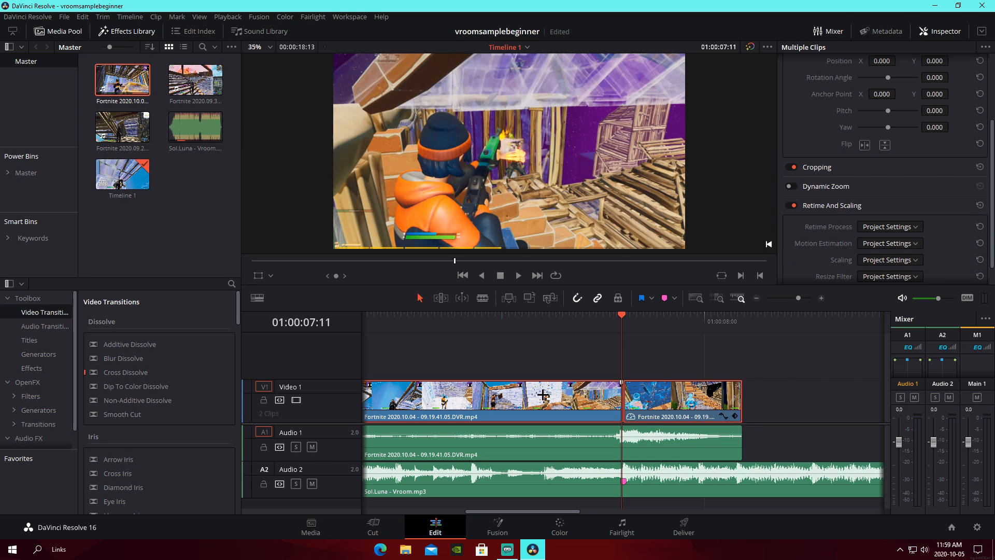
right_click(560, 398)
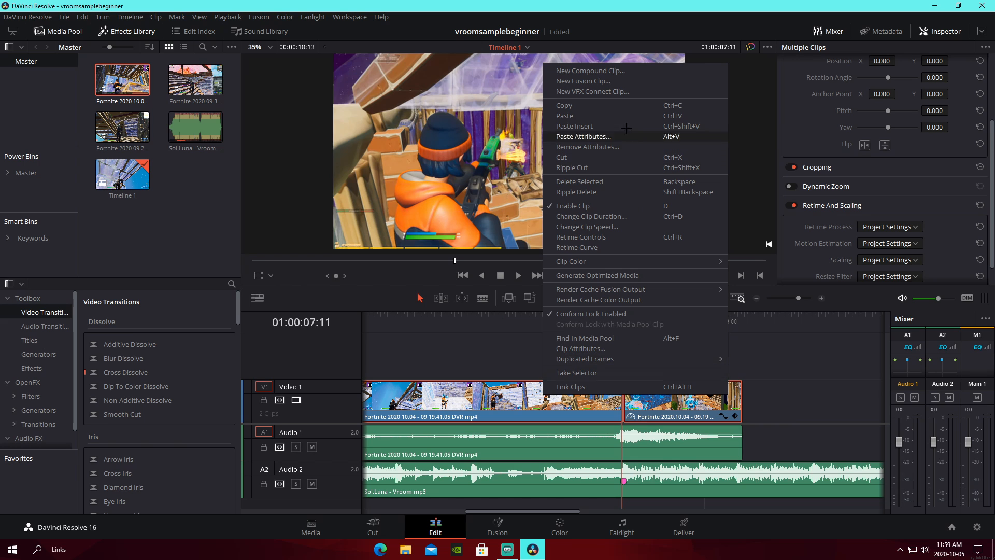
click(604, 71)
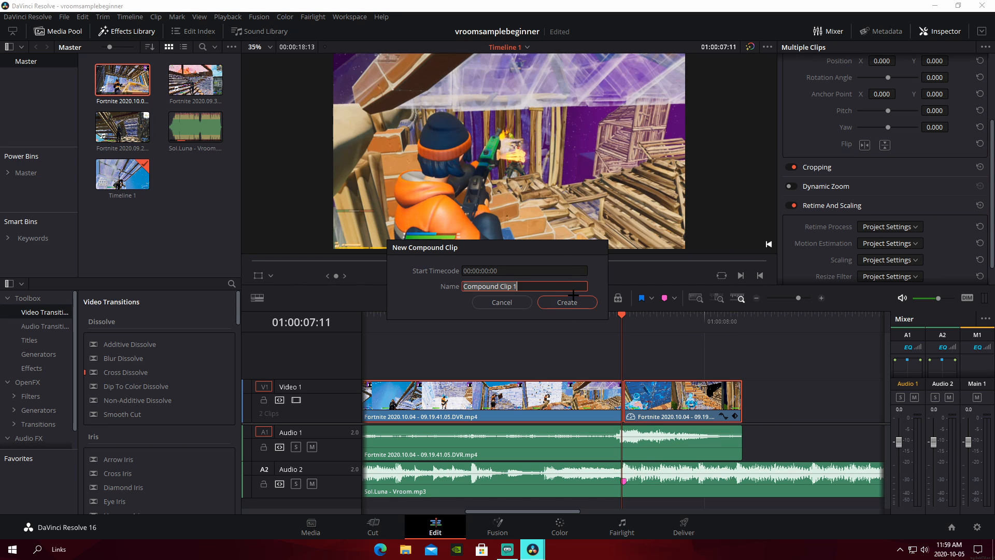
click(567, 302)
- Play the compound clip from 01:00:05:51 through the slowed section after the first marker
click(490, 335)
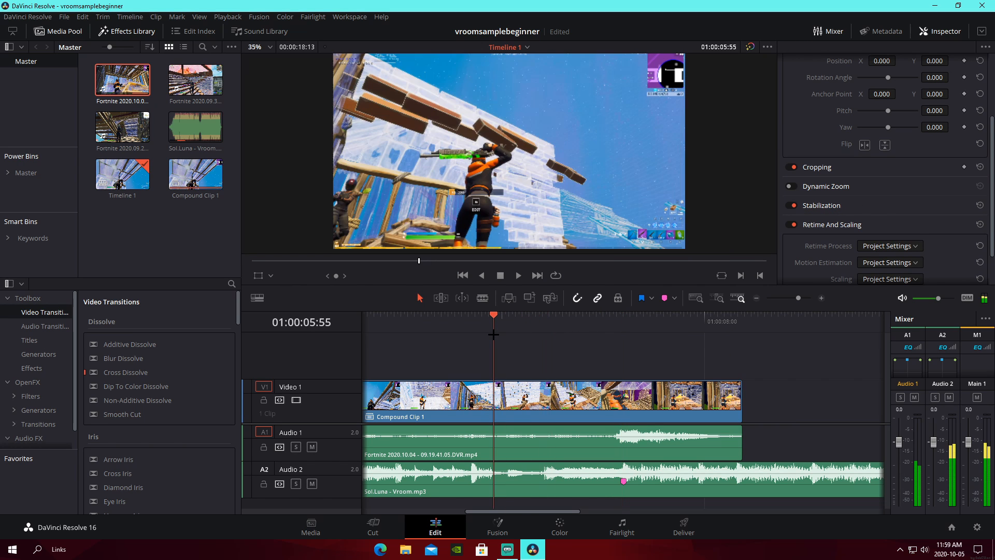
drag(490, 335, 487, 335)
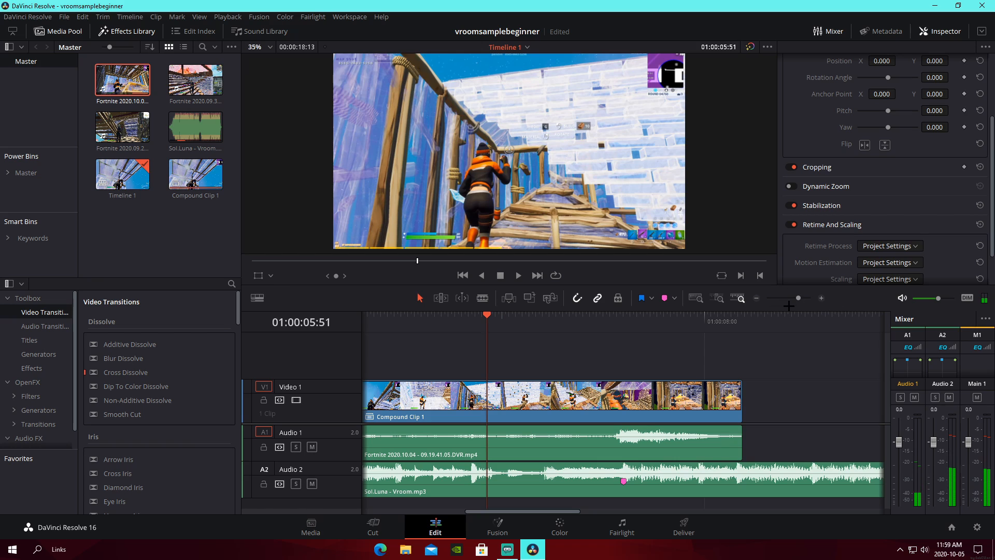
drag(799, 295, 797, 295)
key(space)
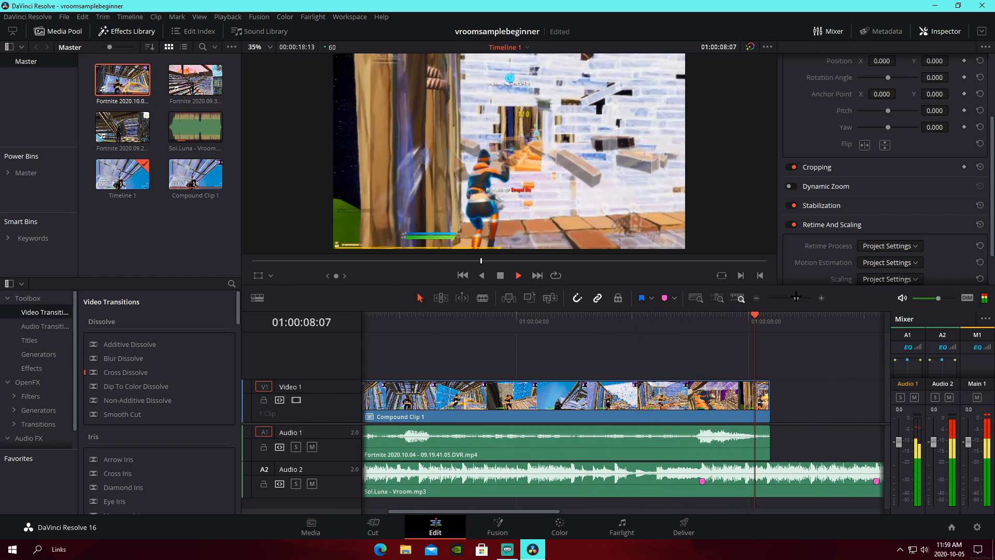
key(space)
- Return to the first marker at 01:00:07:12 and play on from there past the compound clip's end
click(701, 320)
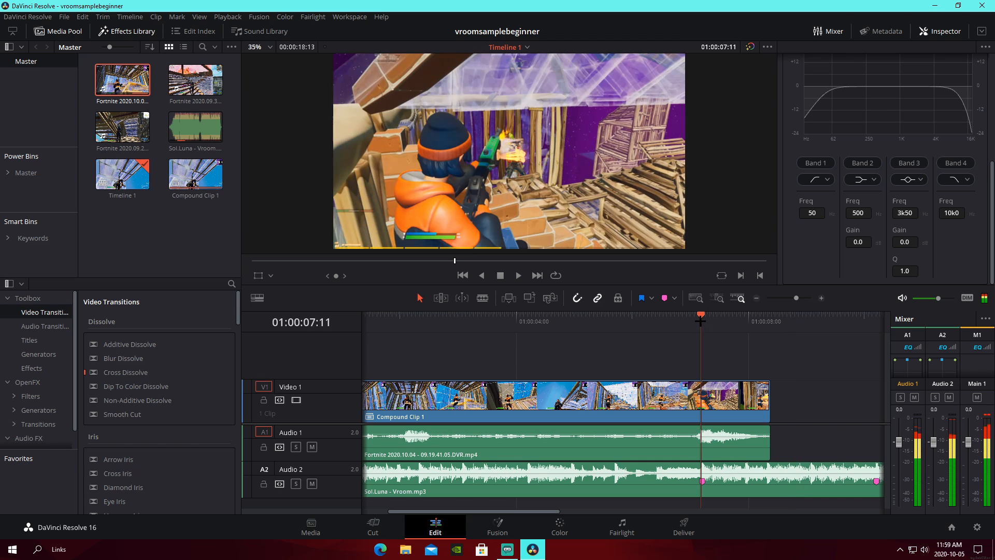
key(Right)
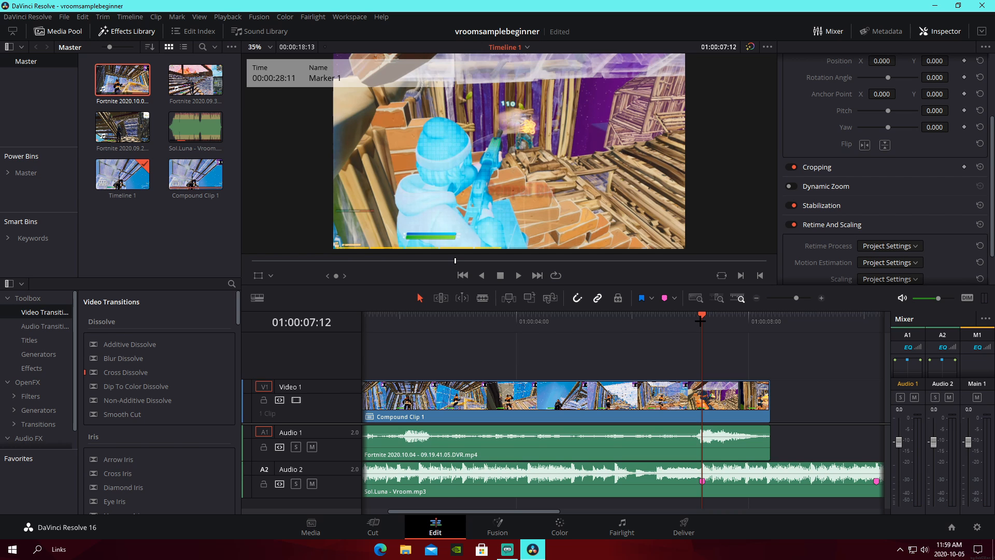
key(space)
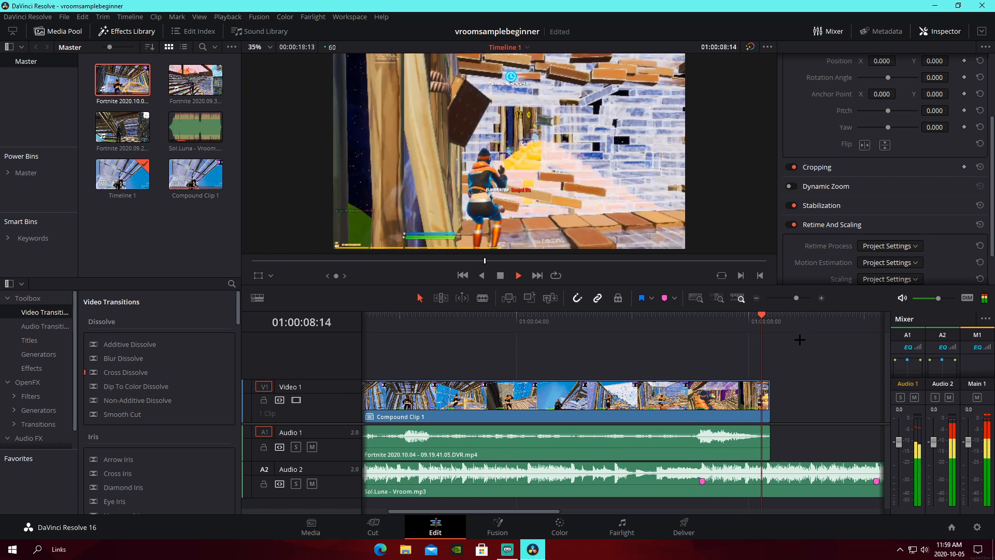
drag(794, 299, 800, 299)
key(space)
- Move the playhead to the second marker at 01:00:10:12 and place the Fortnite 2020.09.30 gameplay clip on the timeline near it
drag(556, 322, 560, 321)
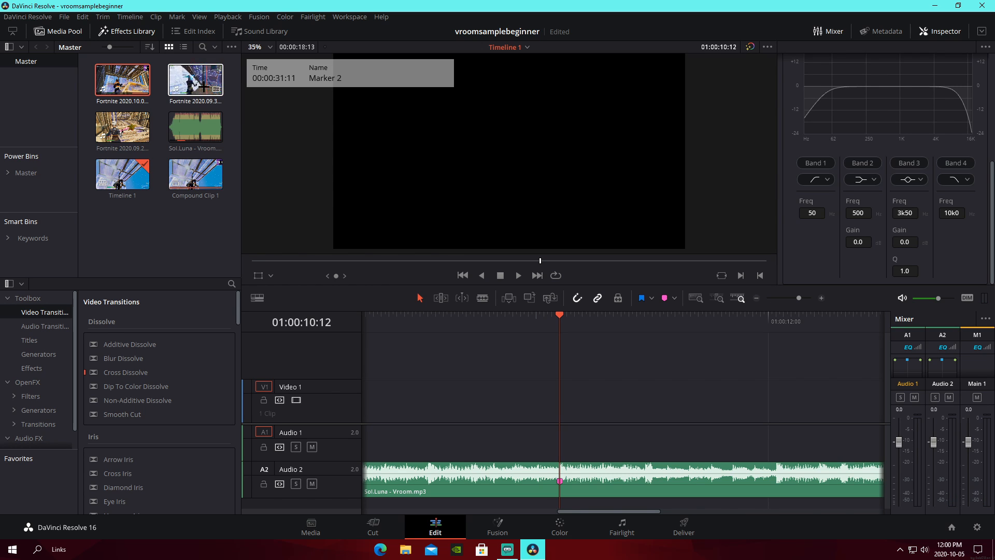
drag(208, 85, 526, 396)
click(790, 299)
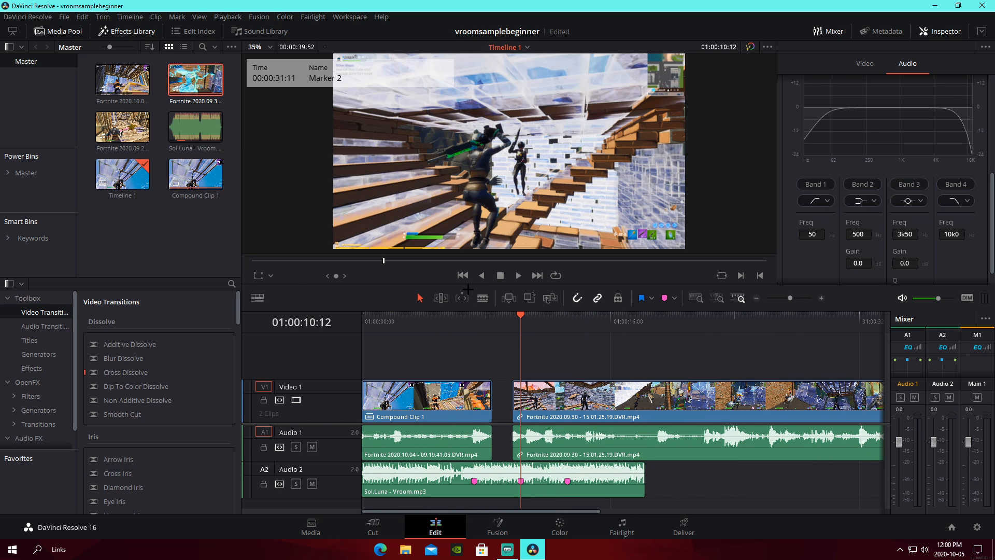
- Split the new gameplay clip at two points near its end, just before and just after the elimination
click(787, 298)
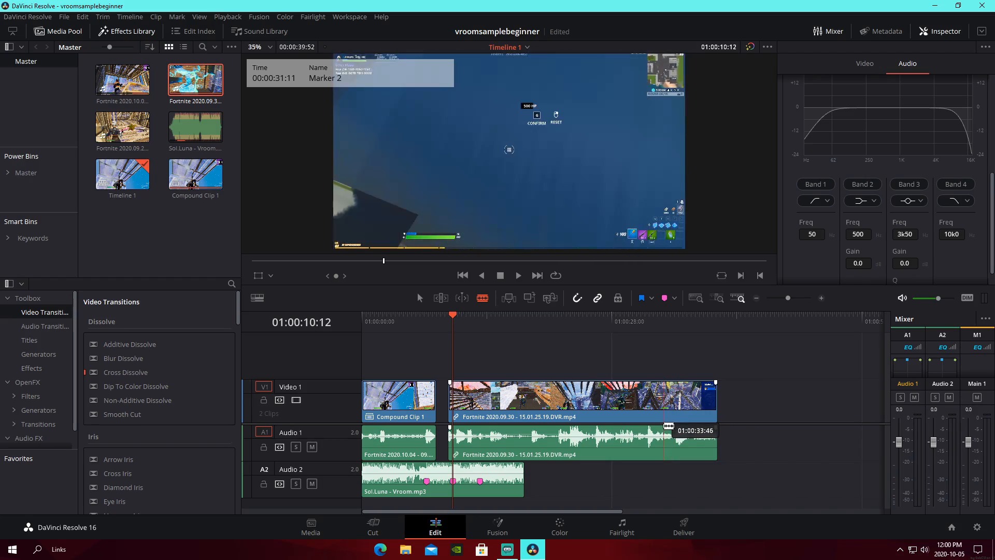
click(666, 424)
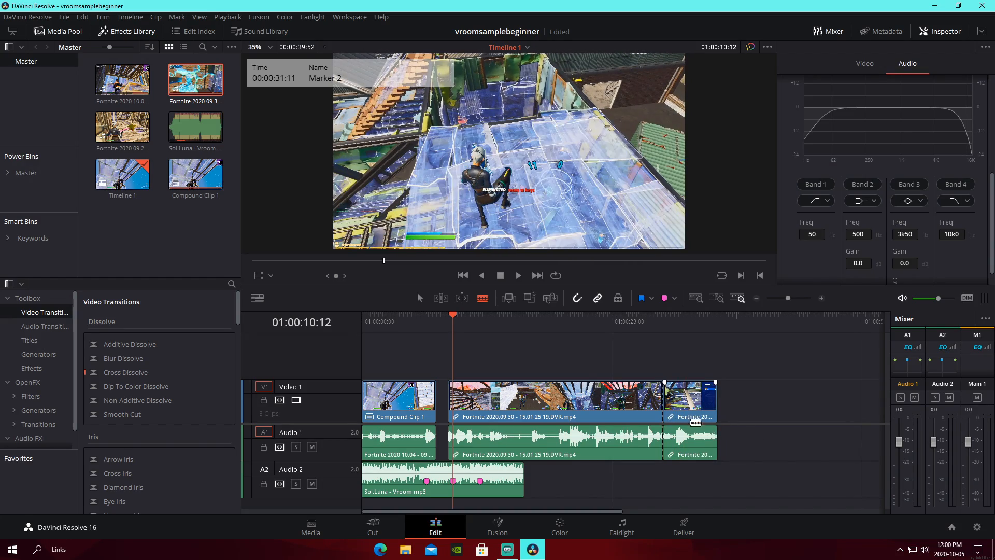
click(692, 423)
click(419, 298)
- Cut away the long first segment and the last segment of the new gameplay clip, keeping only the middle one
right_click(547, 411)
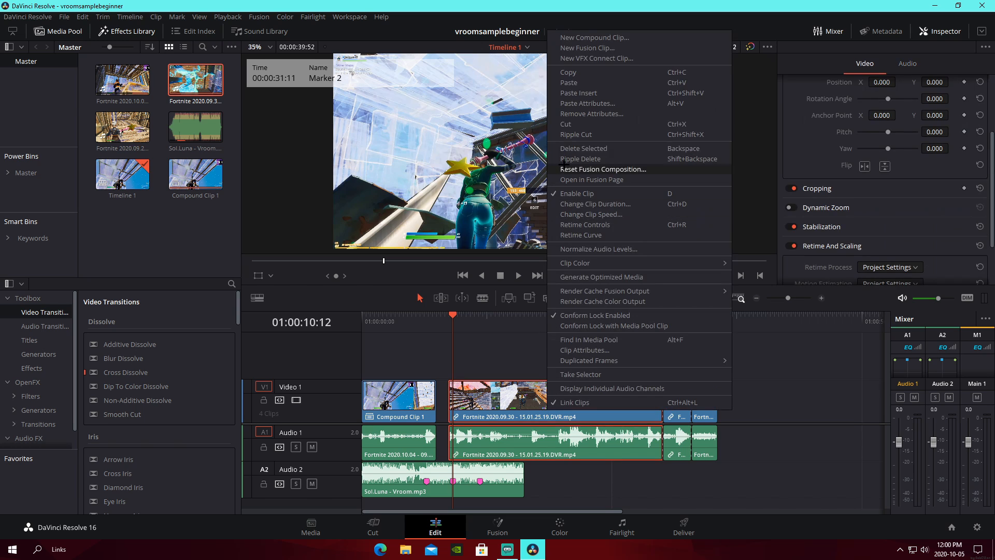
click(565, 121)
right_click(712, 423)
right_click(715, 407)
right_click(708, 400)
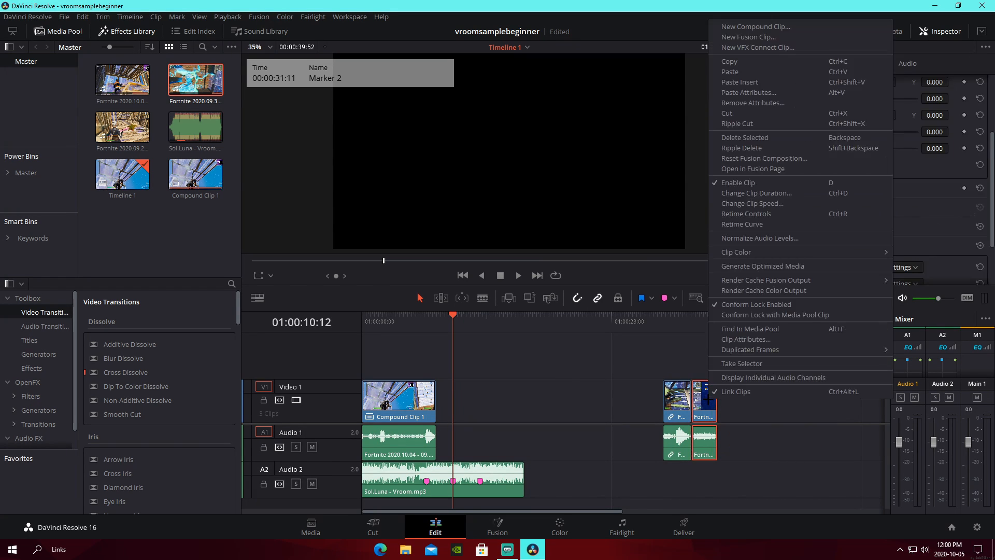
click(725, 114)
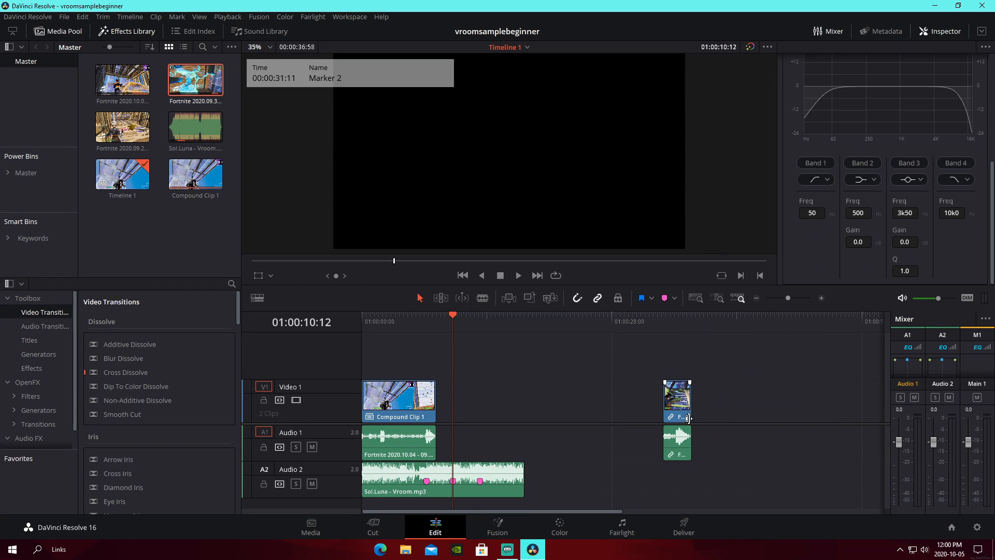
- Move the remaining gameplay segment to the second marker so that its hit lines up roughly with 01:00:10:12
drag(687, 417, 477, 418)
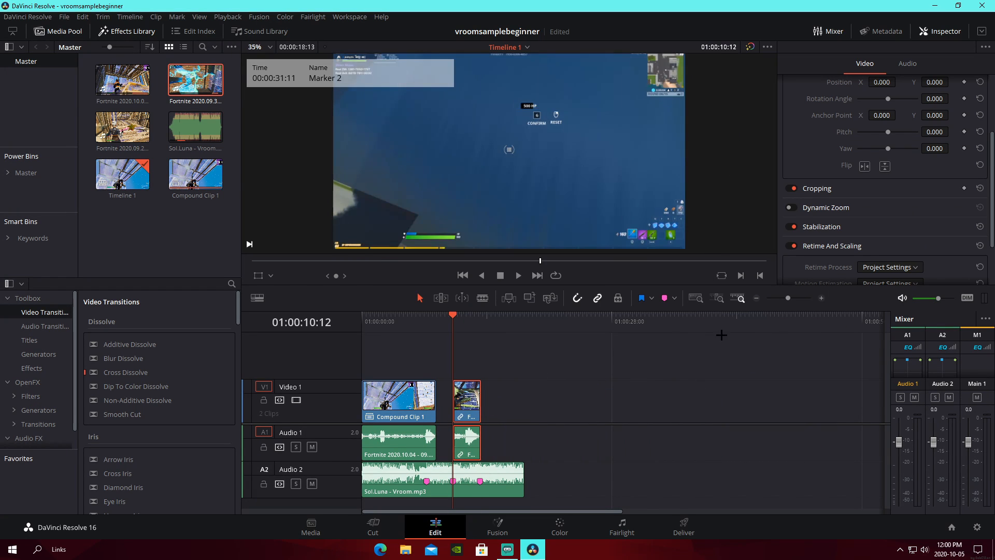
drag(784, 299, 797, 298)
drag(738, 414, 624, 413)
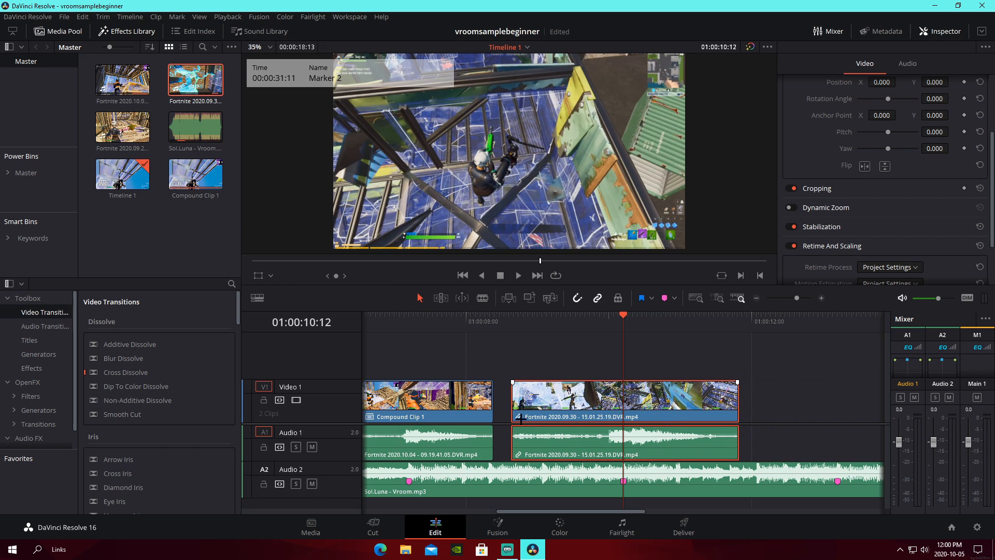
- Line up the second gameplay clip's hit precisely with the marker at 01:00:10:12 and extend its start to meet Compound Clip 1
click(513, 407)
drag(512, 406, 539, 407)
drag(659, 409, 650, 410)
drag(797, 297, 806, 297)
drag(740, 392, 726, 391)
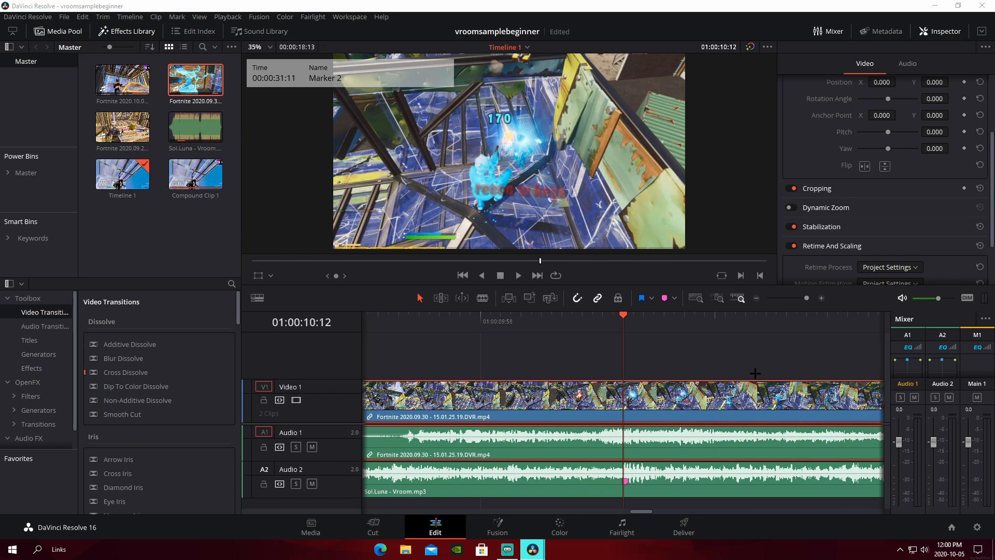
drag(806, 297, 797, 298)
drag(545, 400, 516, 399)
- Play through the cut between the two gameplay clips, return to the marker at 01:00:10:12 and save the project
click(516, 326)
key(space)
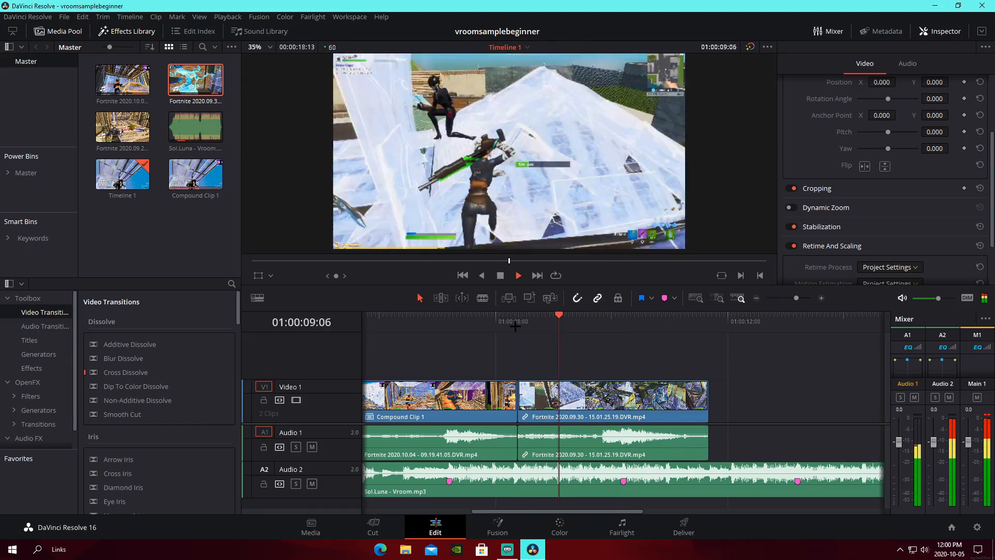
key(space)
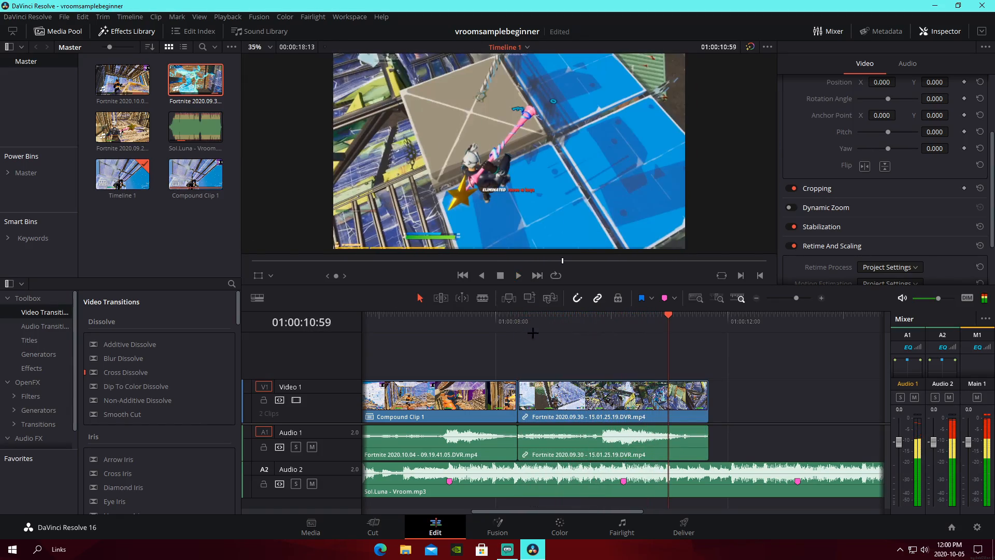
click(624, 325)
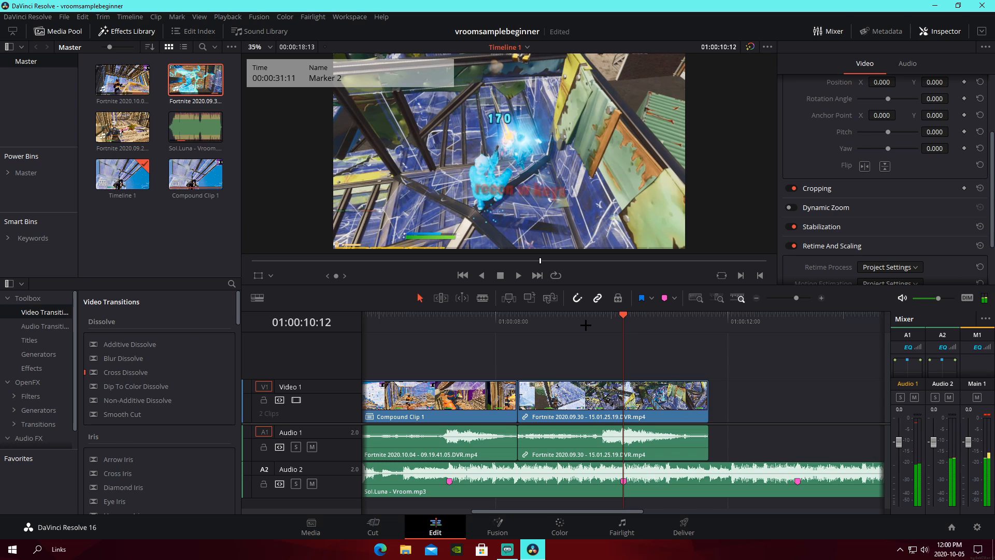
key(ctrl+s)
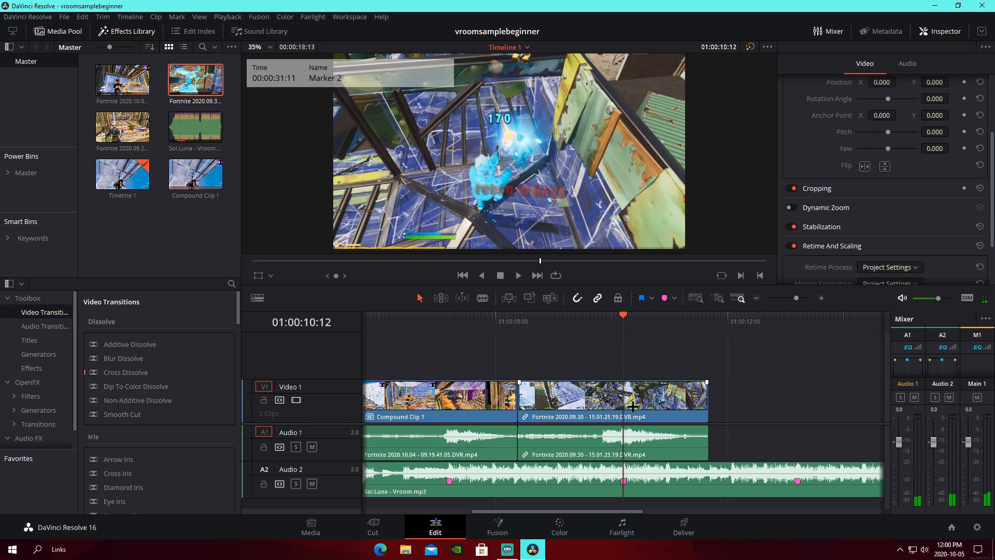
- Unlink the second gameplay clip's audio and split only its video at 01:00:10:12
right_click(660, 410)
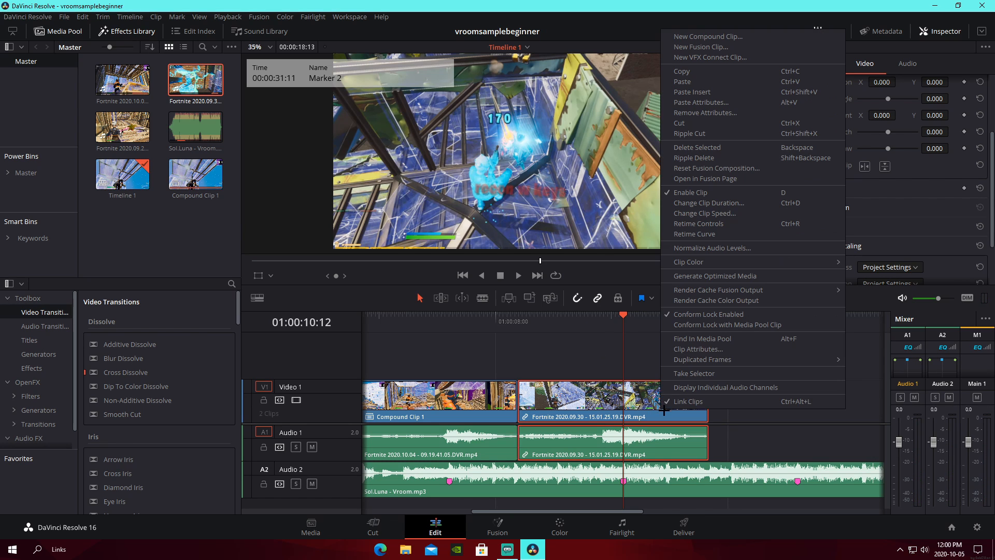
click(720, 400)
key(ctrl+b)
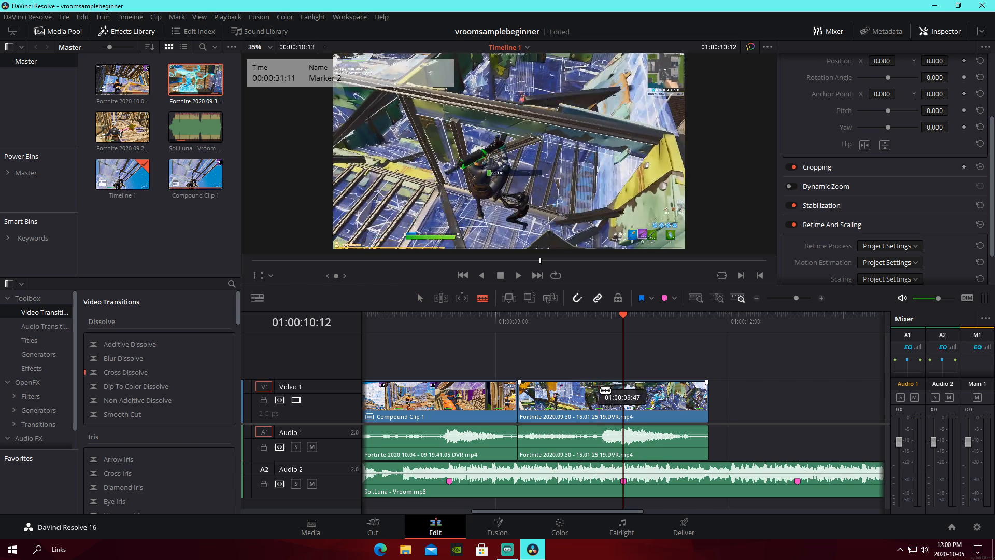
- Slow the video segment after the marker to 50% speed and set its retime process to Optical Flow
right_click(698, 403)
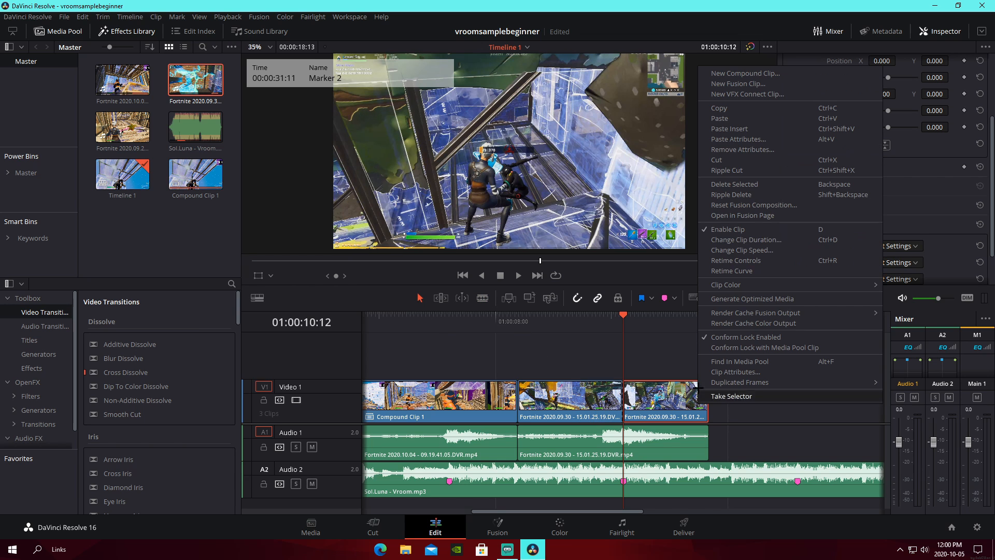
click(743, 260)
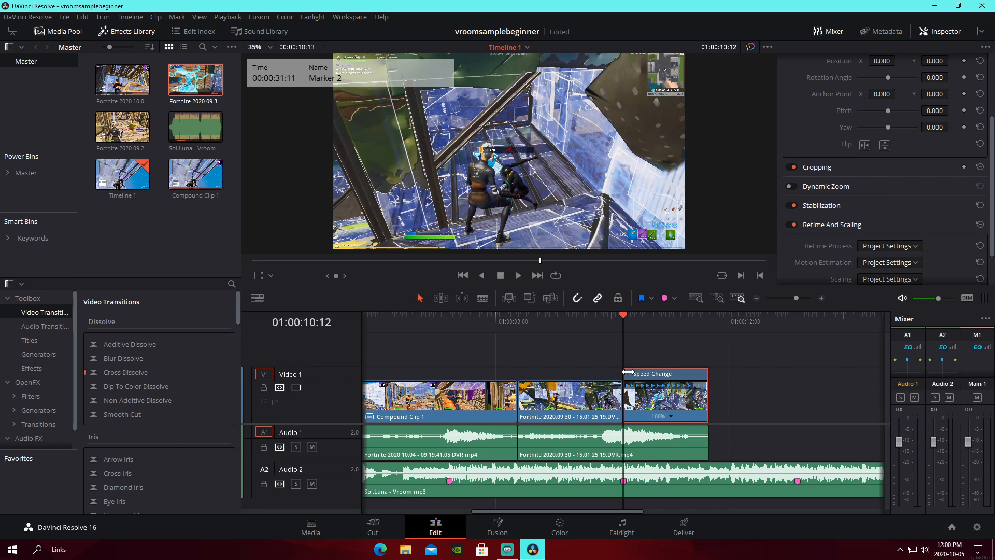
right_click(658, 394)
click(741, 238)
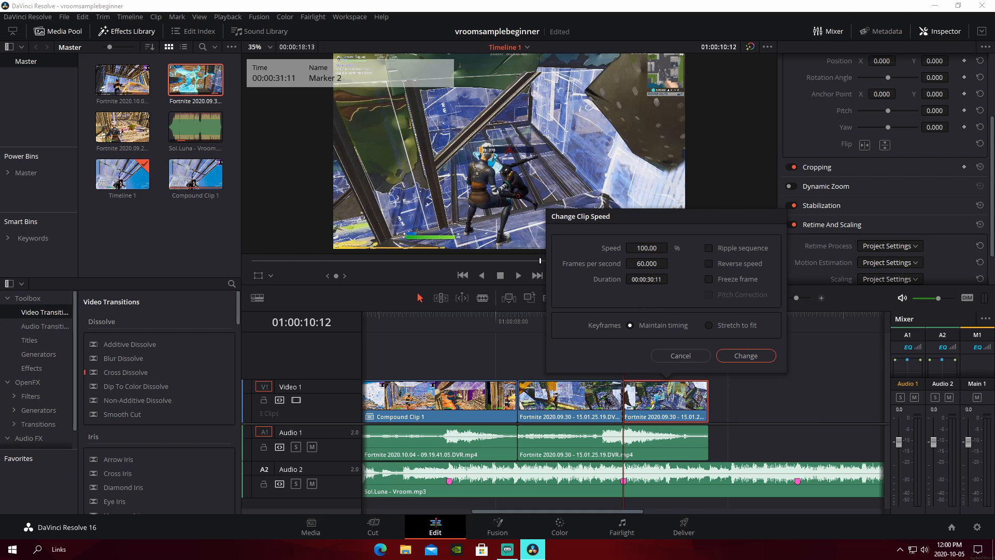
double_click(641, 248)
text(50)
key(Return)
scroll(928, 238, down, 2)
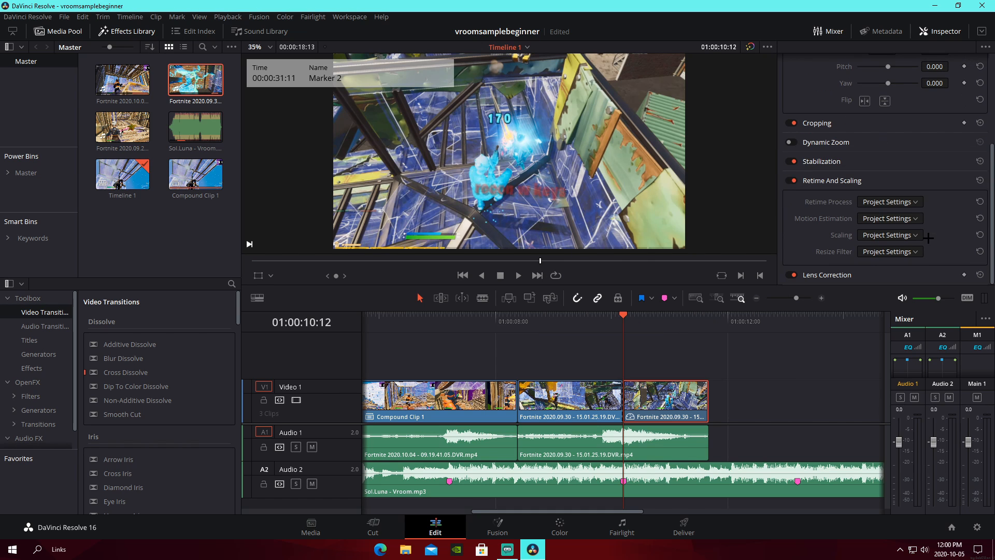
click(890, 202)
click(887, 253)
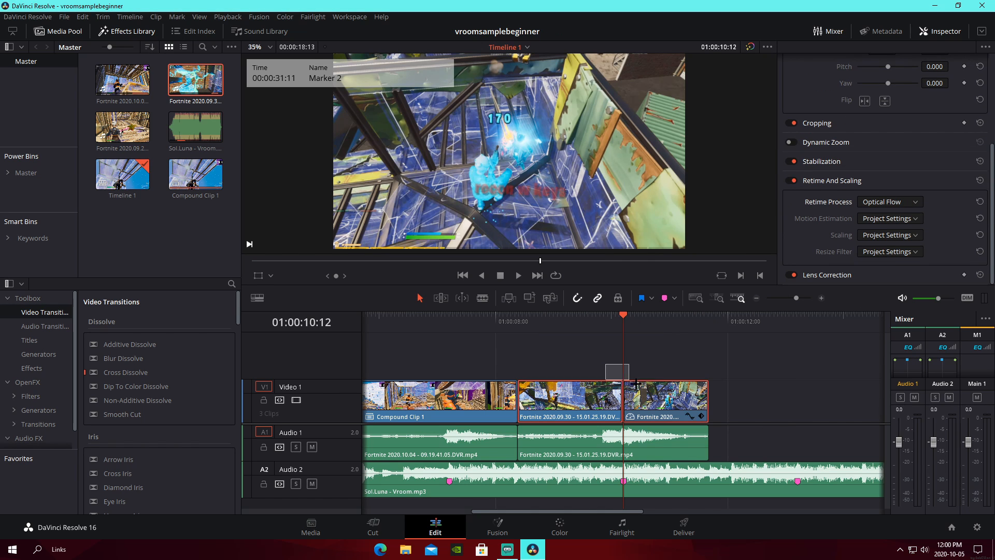
- Combine the two video segments of the second gameplay clip into a new compound clip and play back the section
right_click(664, 396)
click(725, 88)
click(571, 302)
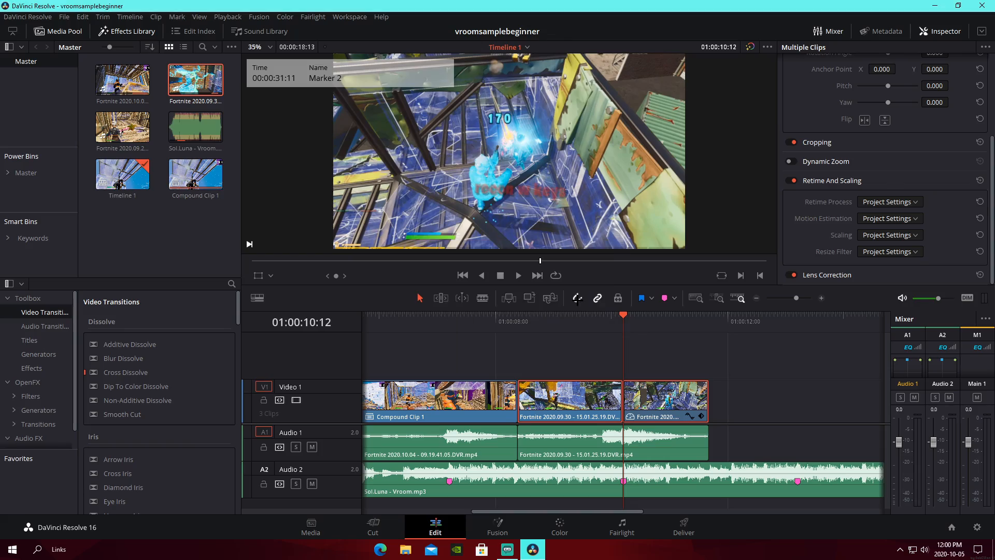
drag(557, 325, 493, 331)
key(space)
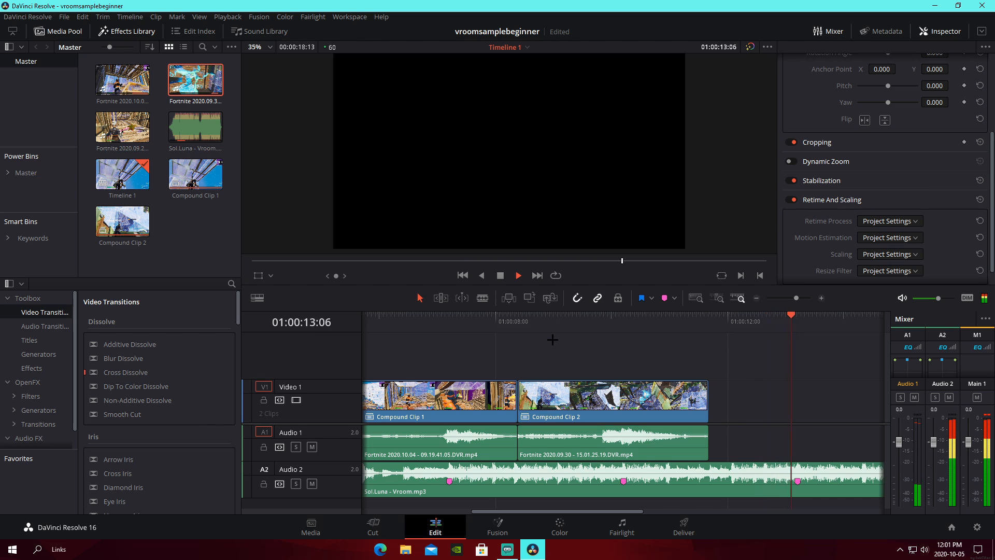
key(space)
- Shorten the ends of Compound Clip 2 and its audio slightly, then save the project with the playhead at 01:00:10:12
drag(707, 403, 693, 403)
mouse_move(709, 439)
mouse_down()
mouse_move(674, 434)
mouse_move(695, 430)
mouse_up()
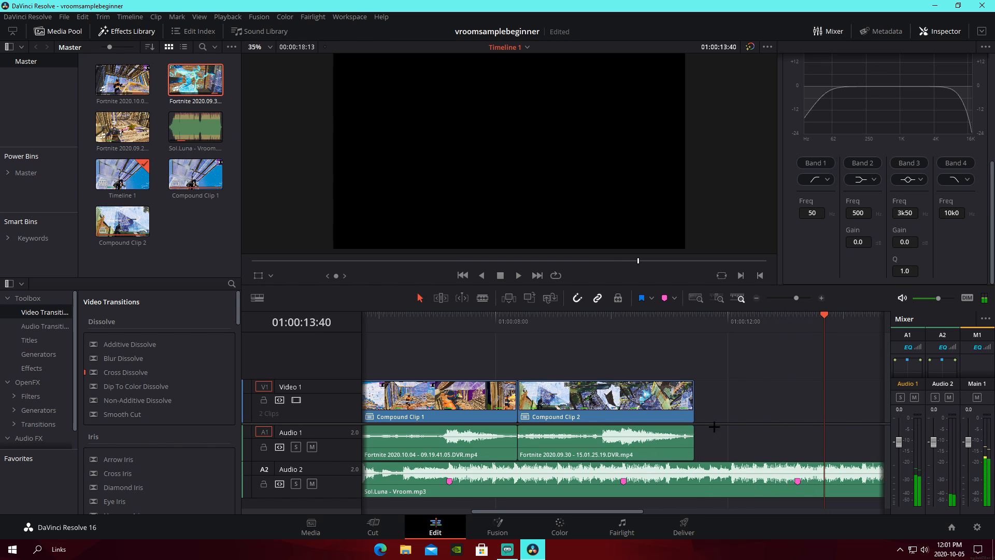
click(618, 322)
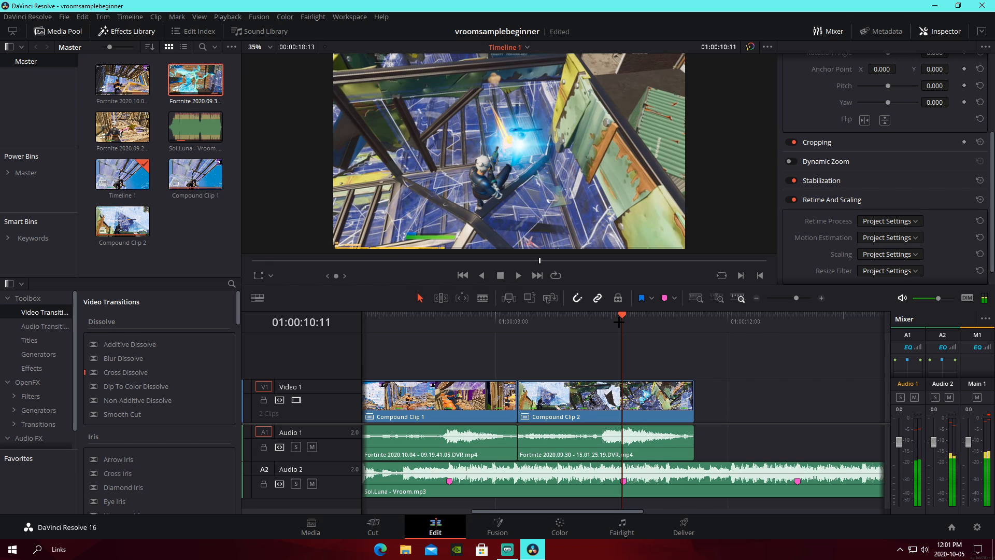
key(Right)
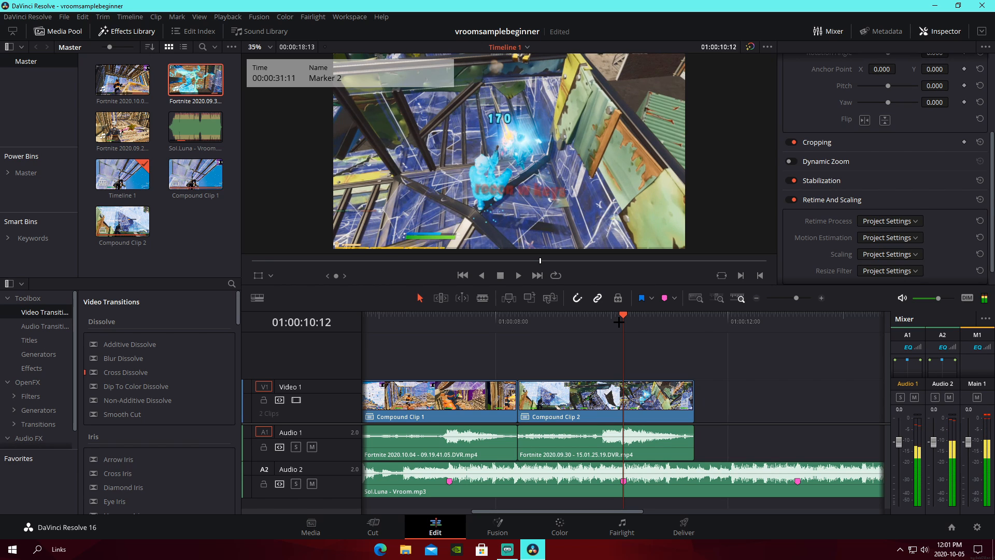
key(ctrl+s)
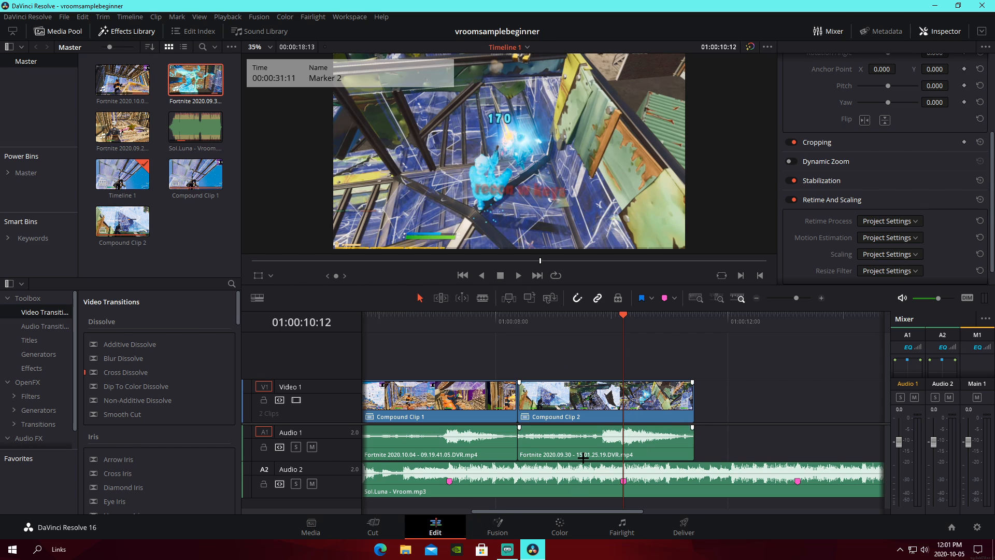
- Open Compound Clip 2 in Fusion, disconnect MediaIn1 from MediaOut1 and connect them again
click(497, 524)
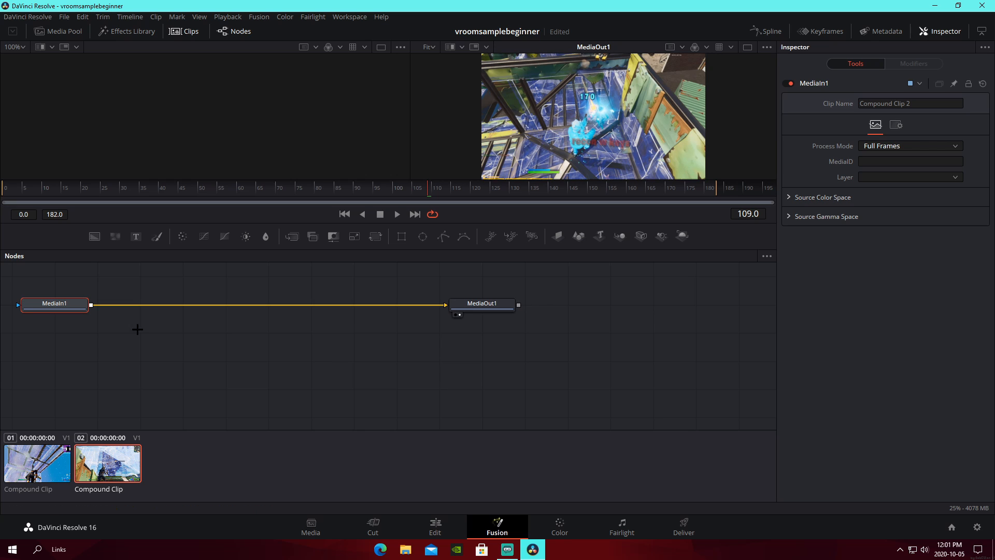
click(62, 344)
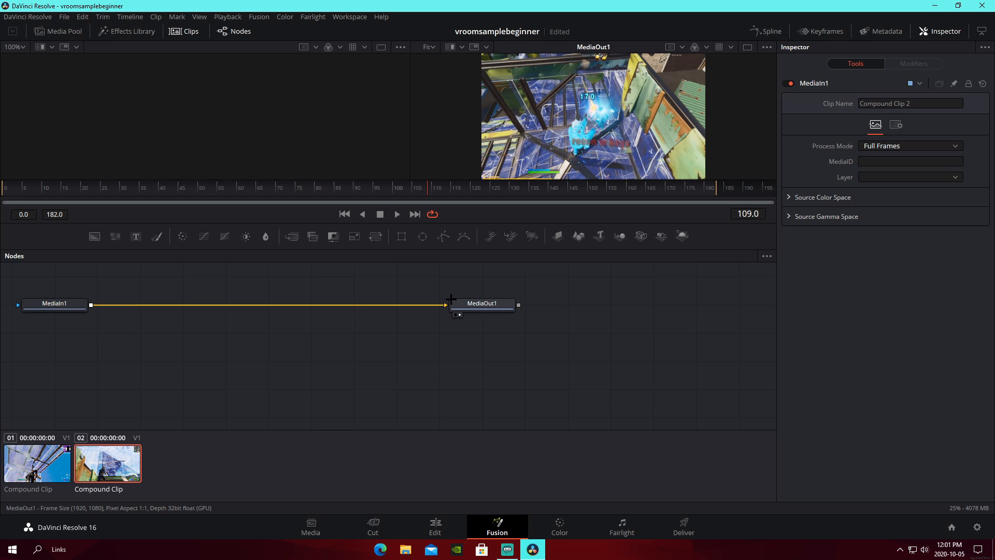
drag(443, 305, 302, 328)
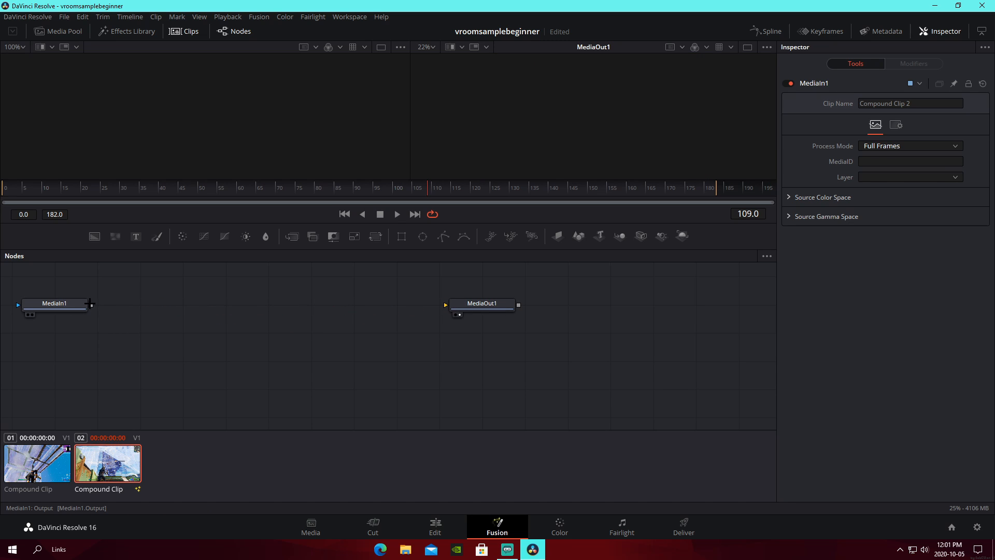
drag(91, 305, 448, 311)
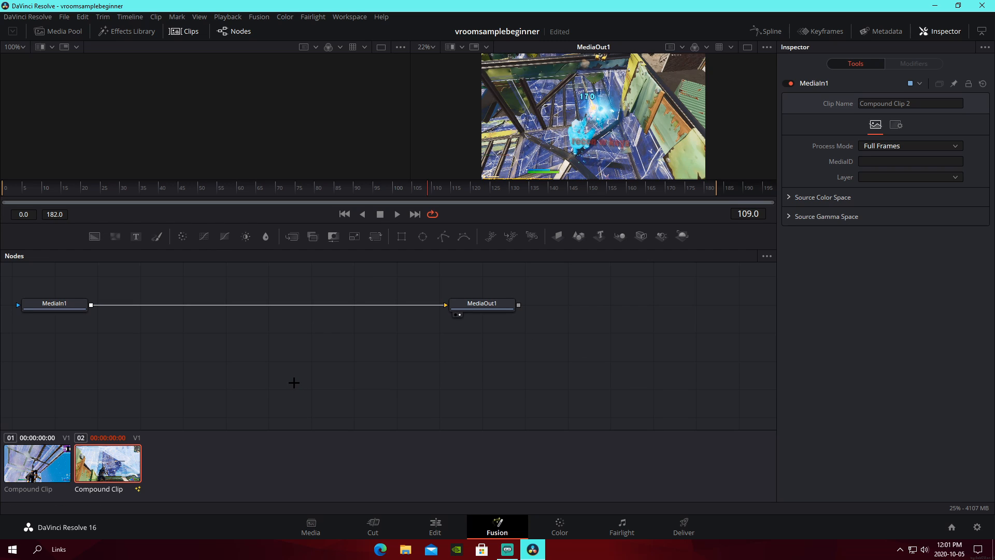
- Add a Glow node and insert it into the connection between MediaIn1 and MediaOut1
key(shift+space)
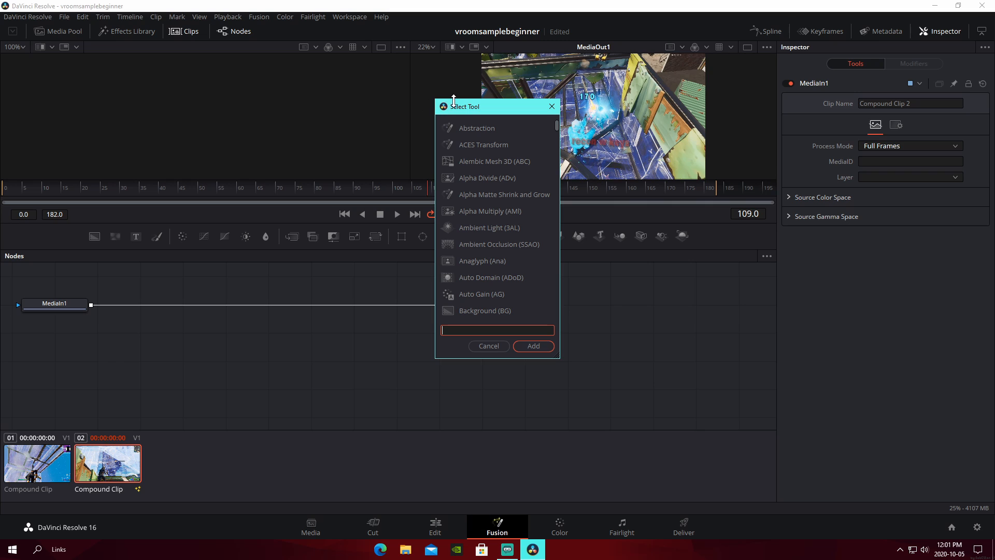
text(glow)
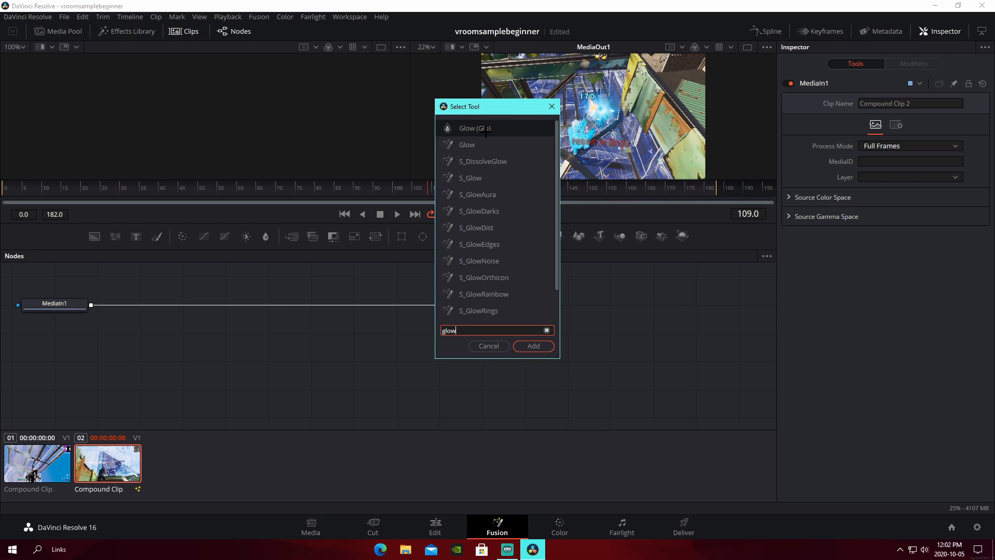
click(532, 347)
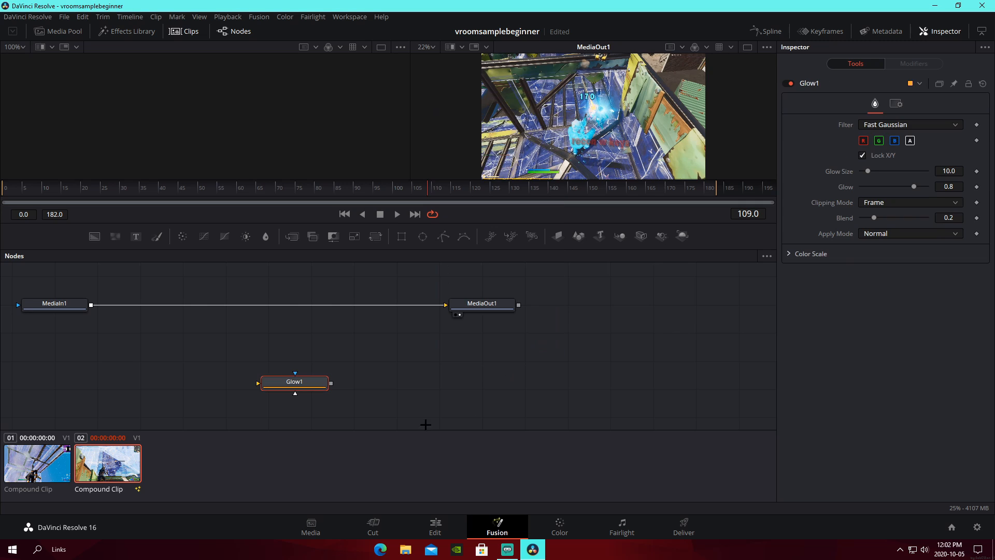
drag(314, 385, 390, 387)
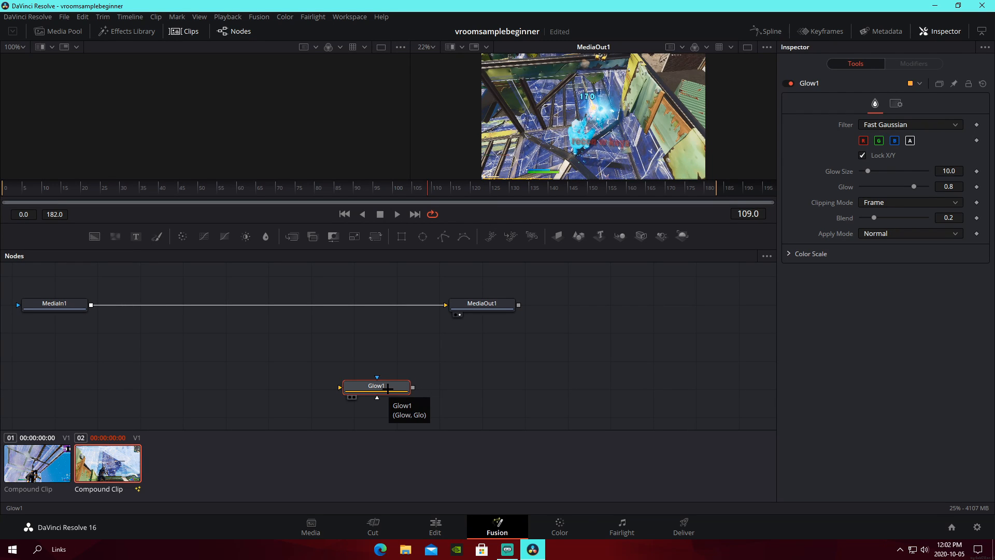
drag(387, 388, 287, 306)
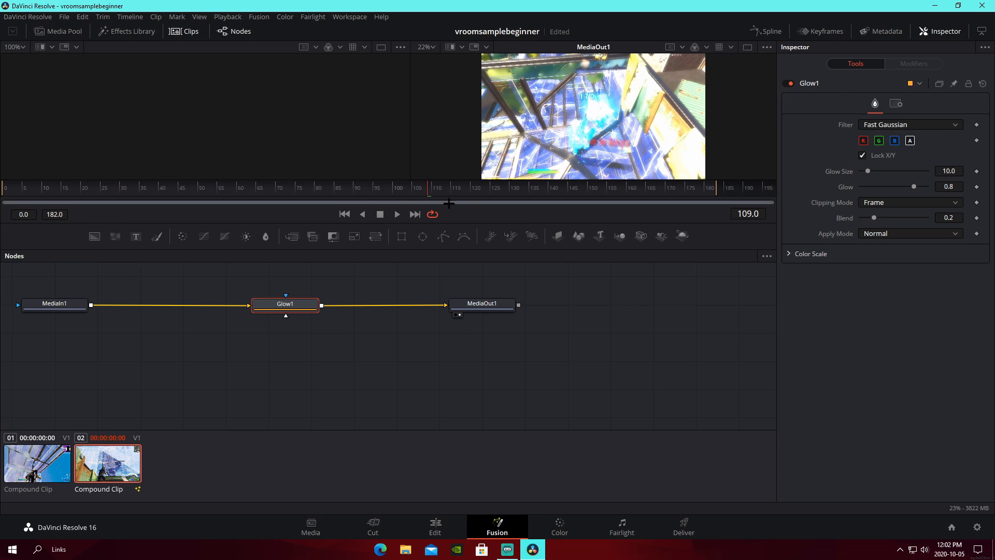
scroll(591, 101, up, 5)
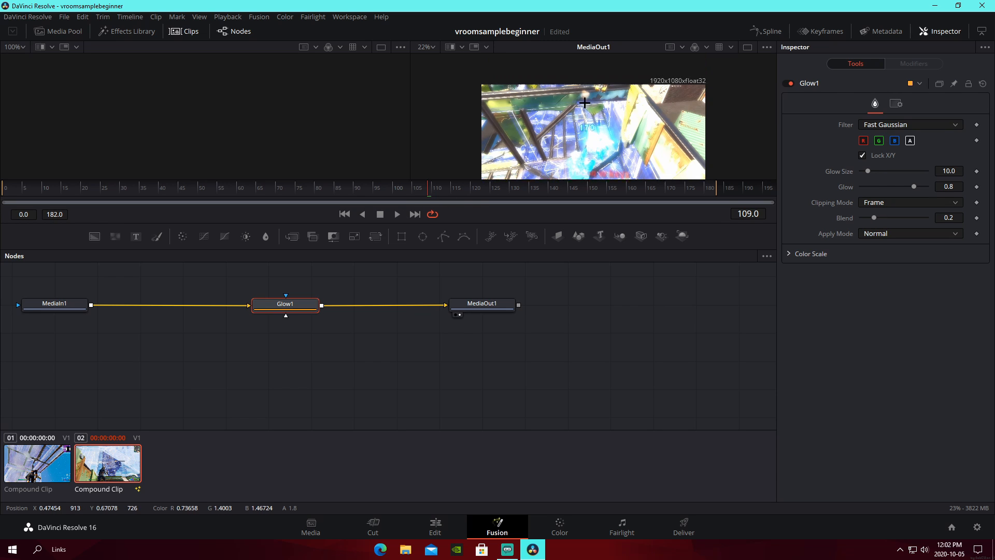
scroll(594, 107, down, 3)
scroll(591, 112, up, 8)
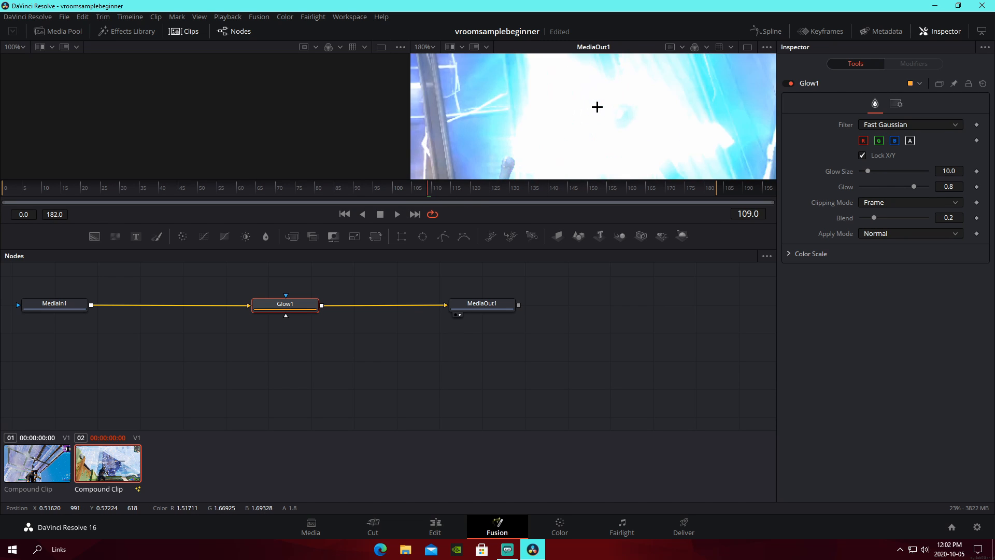
scroll(587, 118, down, 8)
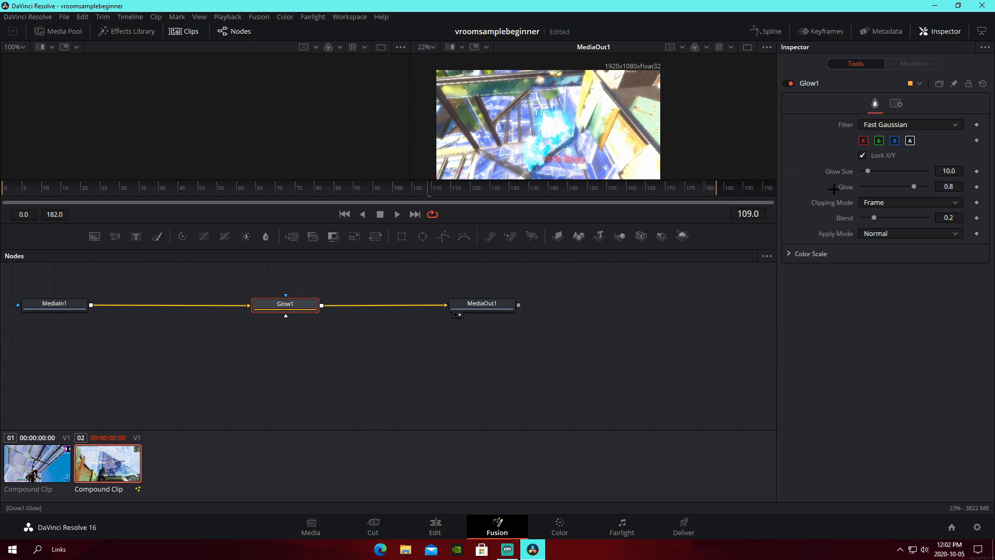
- Keyframe the Glow1 node's Blend at frame 109 with a value of 0.45
click(976, 218)
drag(874, 218, 891, 216)
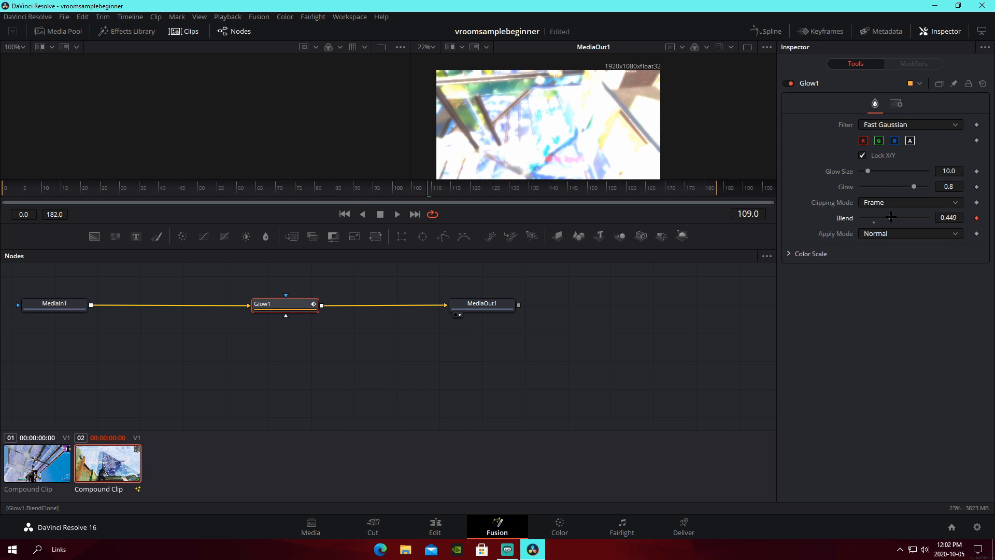
click(955, 217)
key(BackSpace)
key(Tab)
click(908, 282)
- Step back to frame 105 and keyframe the Glow1 node's Blend at 0.0
key(Left)
key(Left)
key(Left)
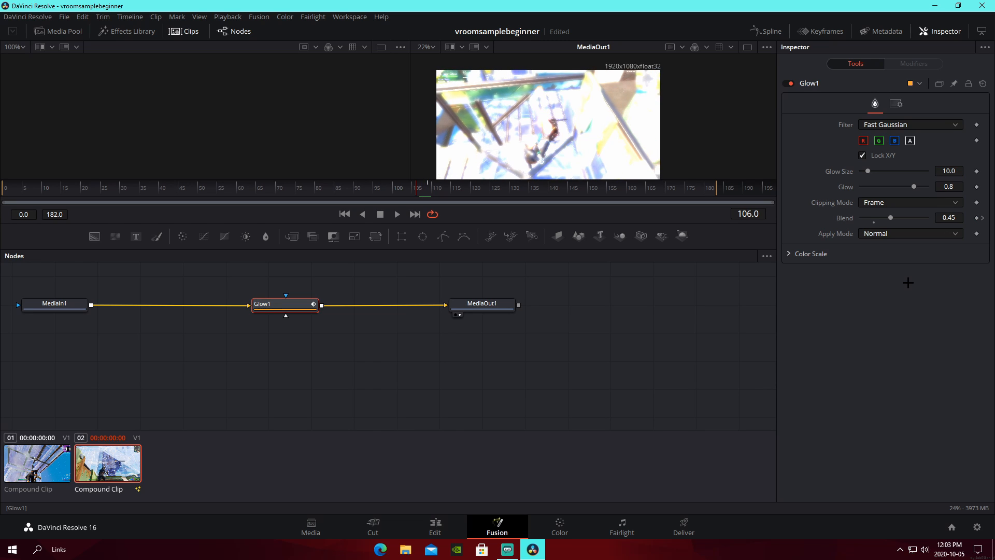
key(Left)
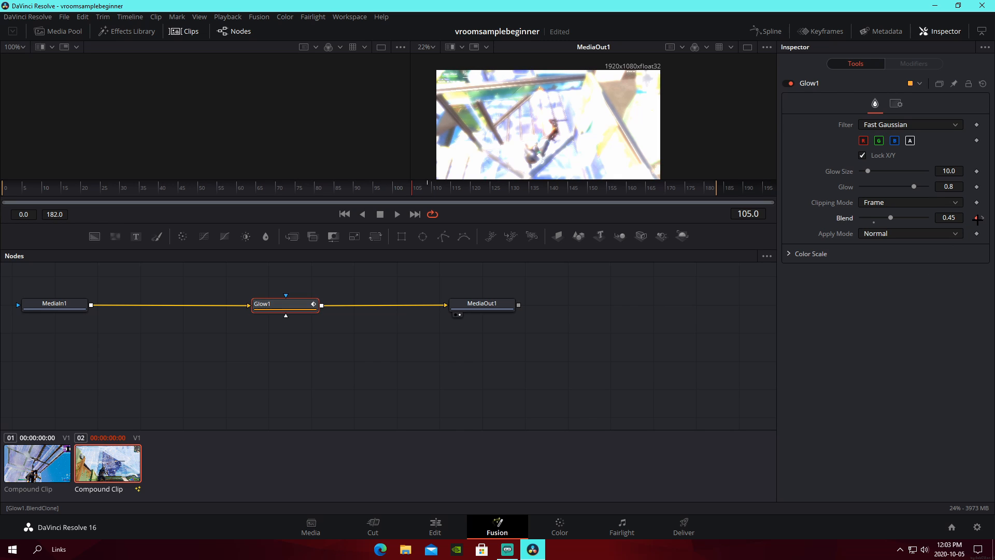
drag(891, 217, 833, 214)
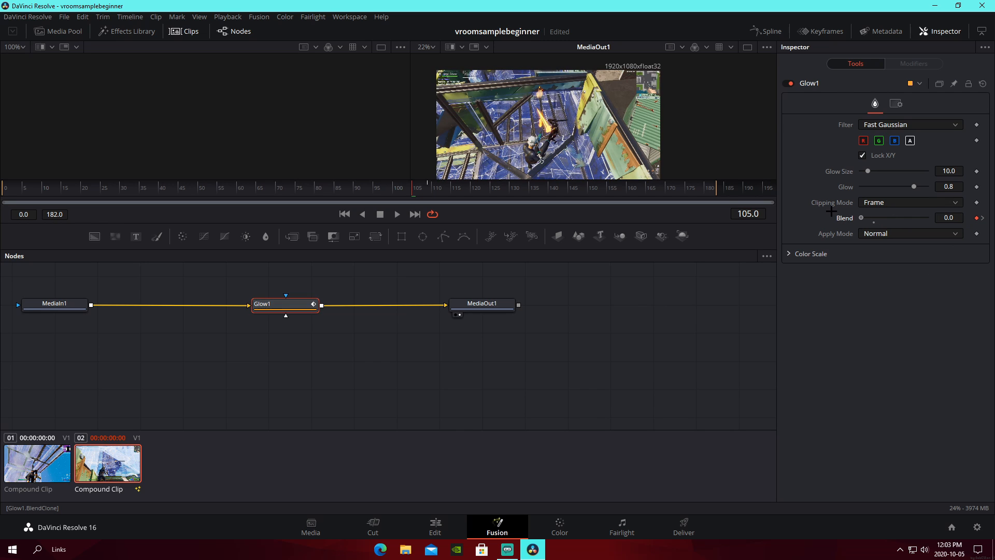
- Add a closing keyframe for the Glow1 node's Blend at frame 126 with a value of 0.0
click(983, 218)
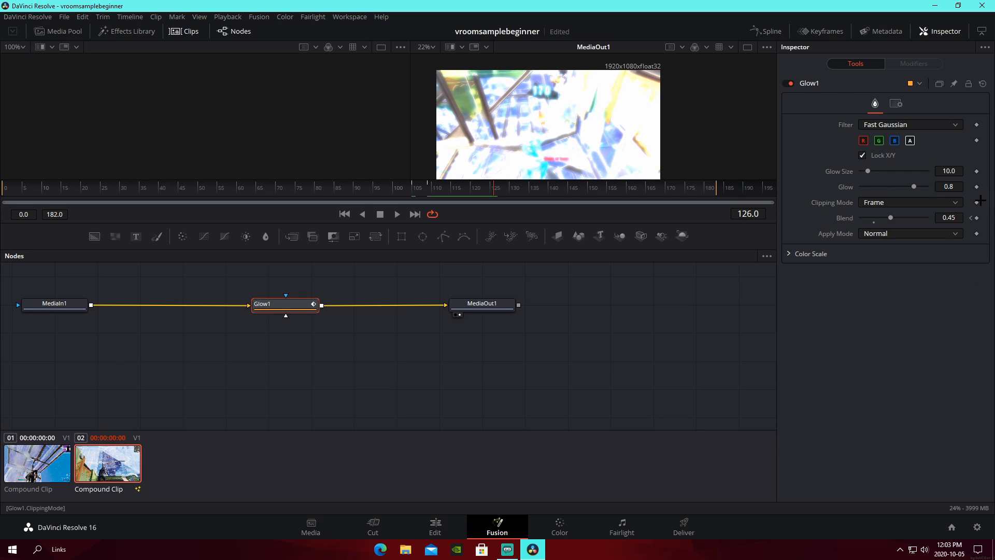
click(976, 217)
drag(896, 220, 858, 219)
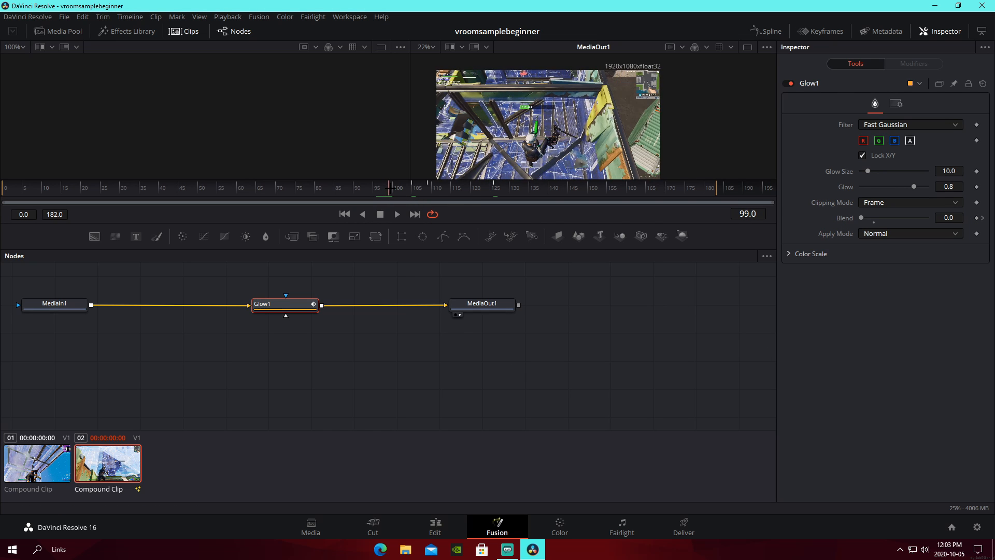
- Scrub through the keyframed glow flash to check it, and return to the Edit page
drag(389, 187, 501, 203)
drag(590, 206, 502, 197)
key(shift+4)
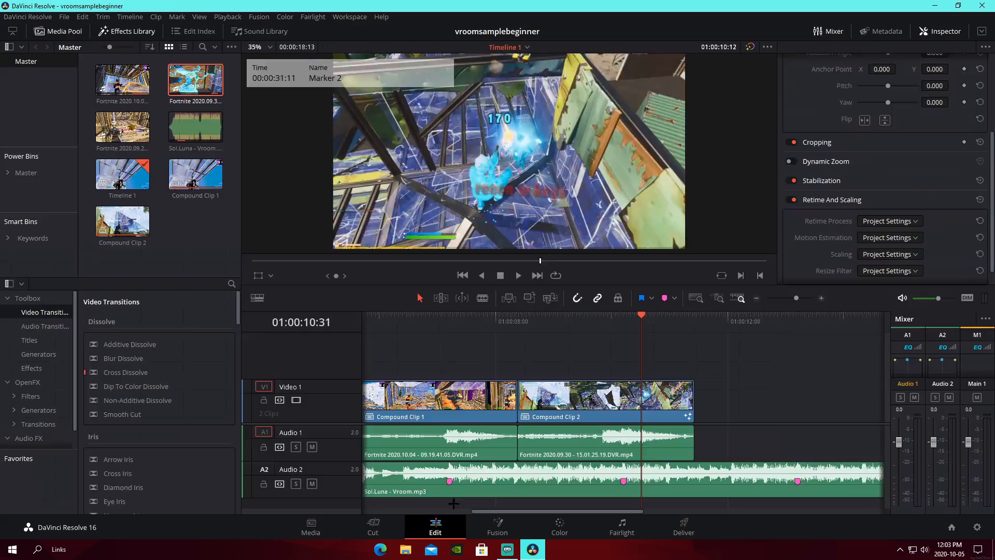
- Move the playhead to Marker 3 and add the Fortnite 2020.09.28 clip to the timeline after Compound Clip 2
drag(513, 322, 762, 339)
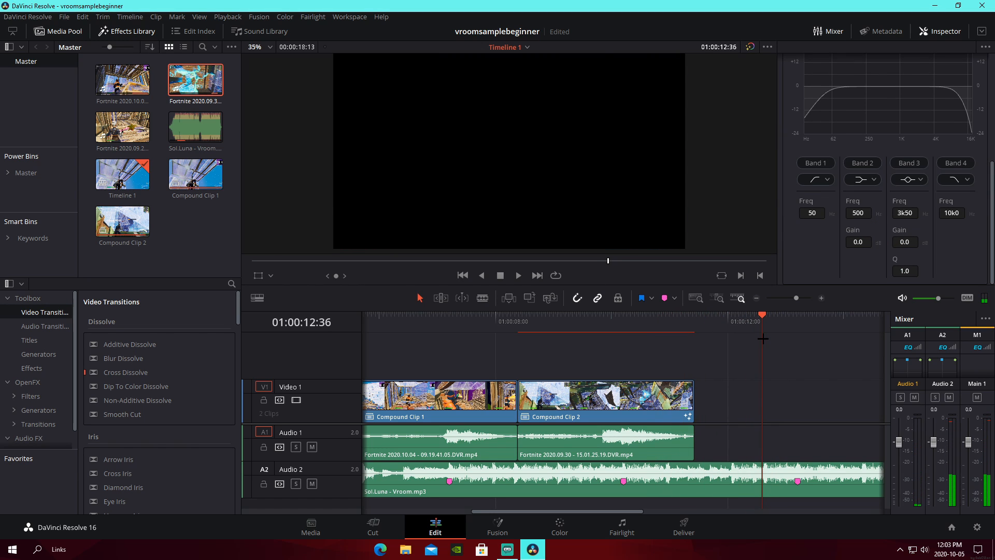
mouse_move(773, 324)
mouse_down()
mouse_move(797, 331)
mouse_move(799, 319)
mouse_up()
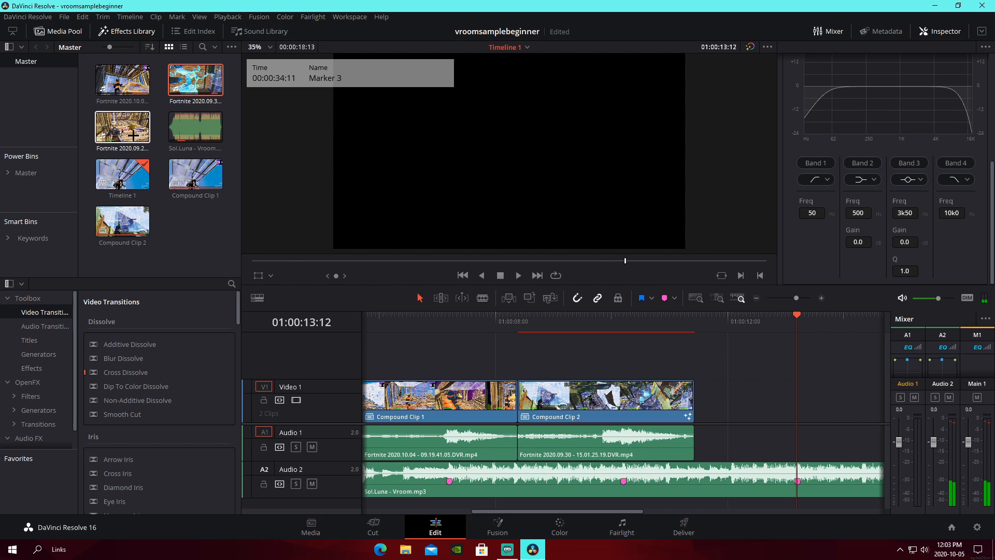
drag(128, 134, 778, 409)
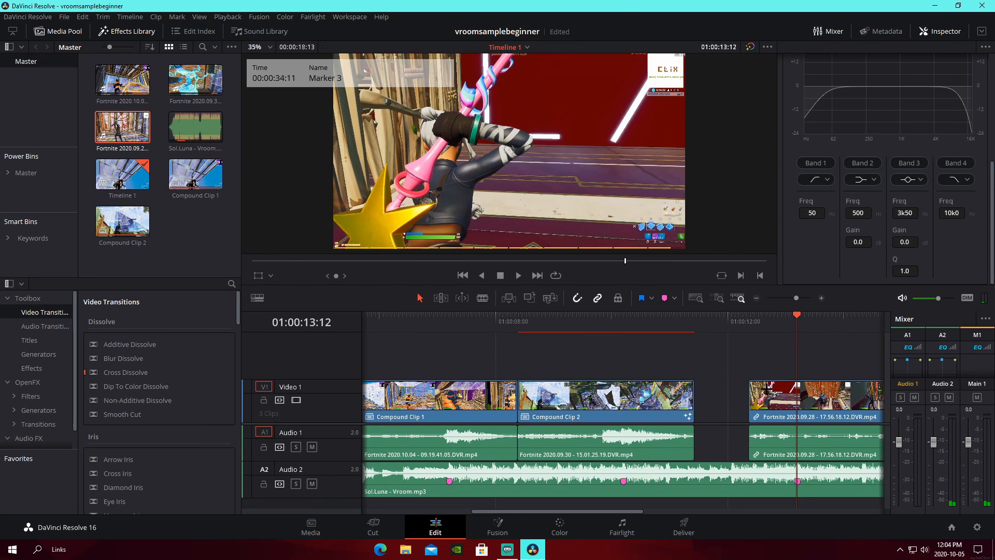
- Split the Fortnite 2020.09.28 clip at about 01:00:35 and 01:00:39 to isolate the fight segment
drag(799, 298, 785, 298)
key(b)
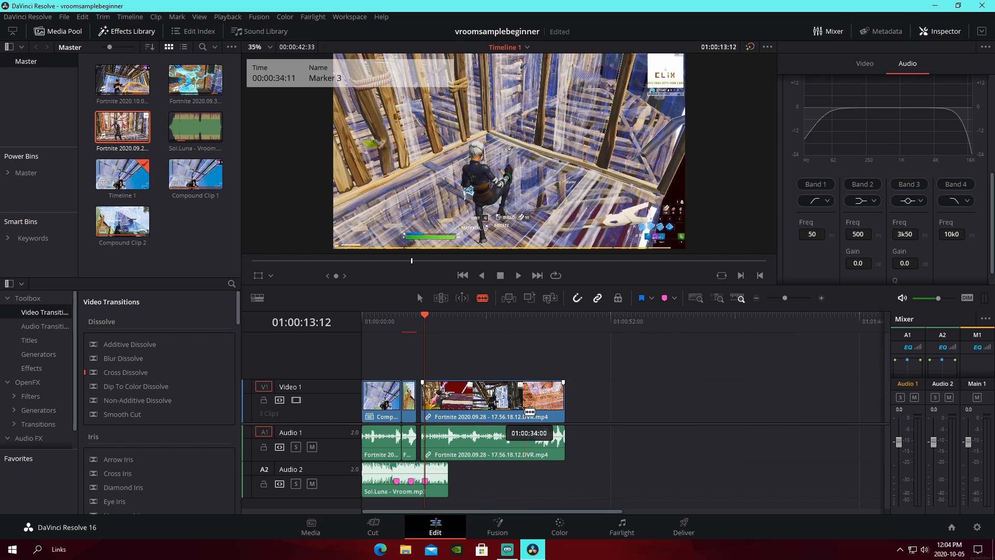
click(534, 413)
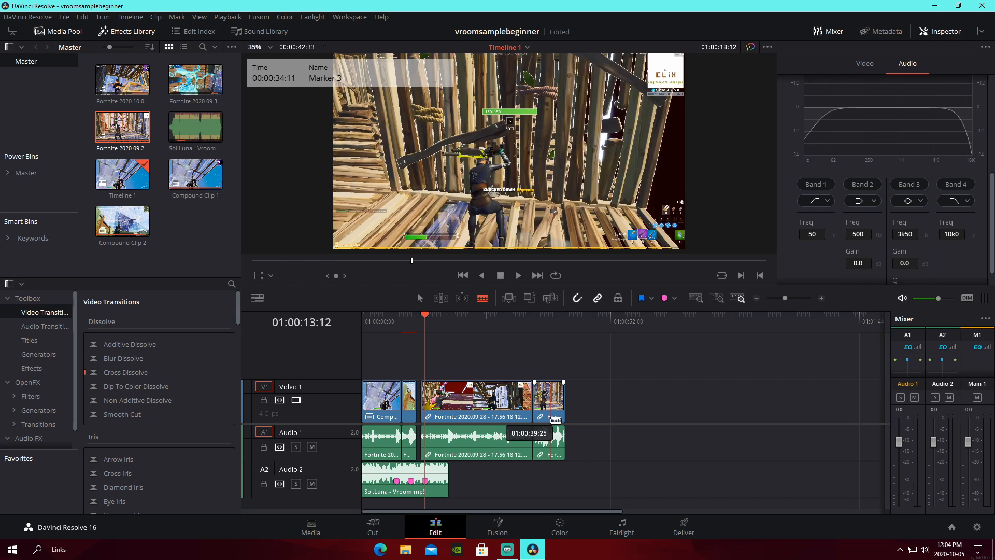
click(553, 412)
key(a)
- Cut away the unwanted pieces before and after the isolated fight segment
right_click(457, 402)
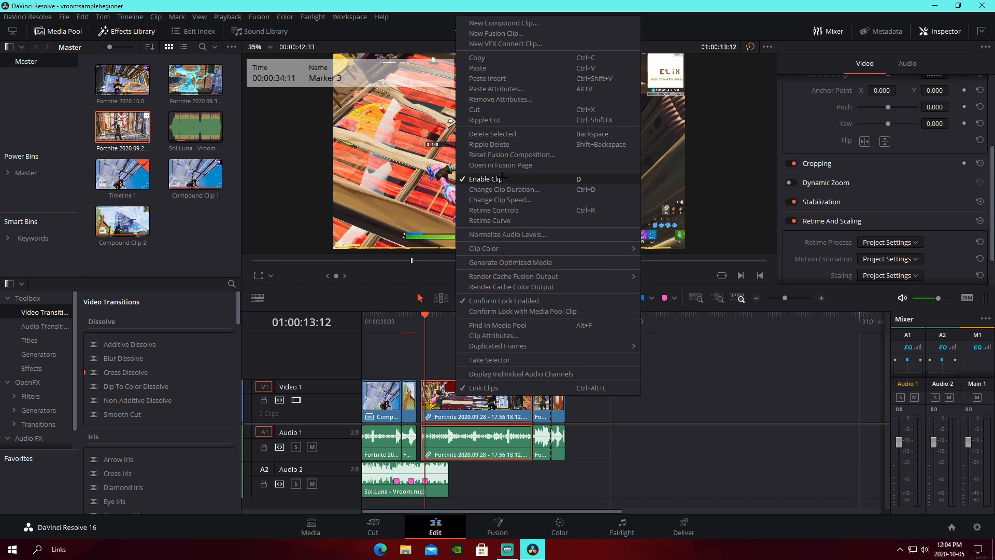
click(486, 109)
right_click(560, 409)
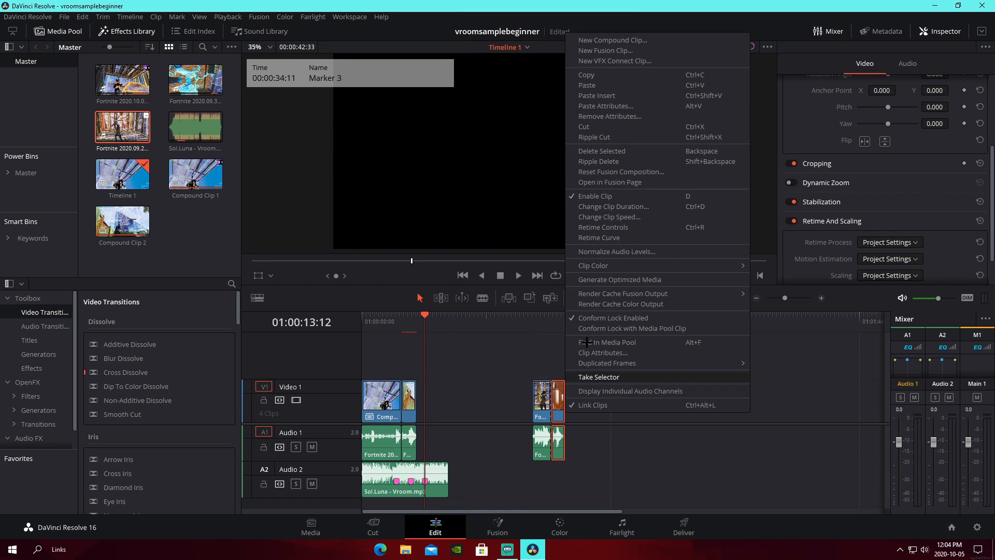
click(596, 127)
- Align the fight segment's 200 hit with Marker 3 and extend its start to meet Compound Clip 2
drag(542, 405, 440, 404)
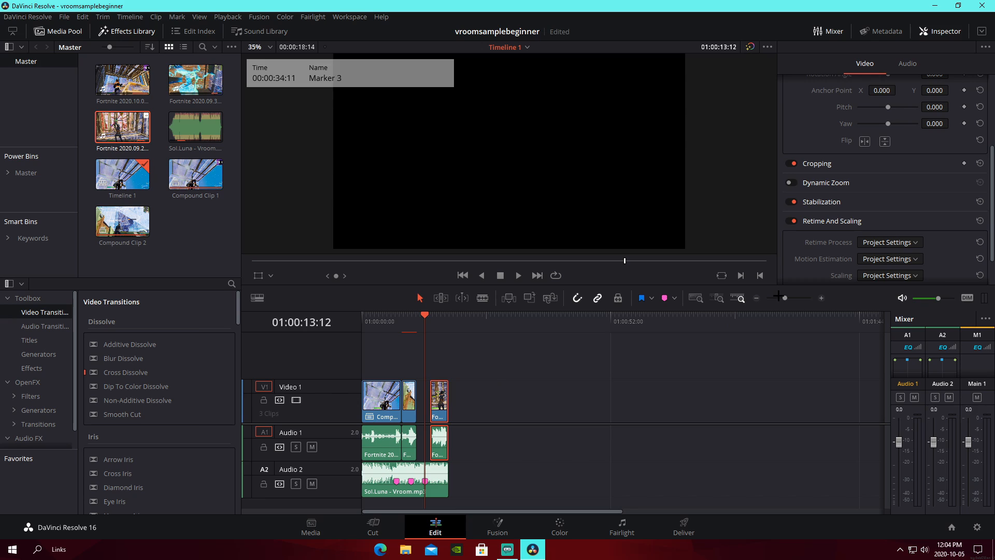
drag(785, 298, 793, 298)
drag(684, 414, 589, 410)
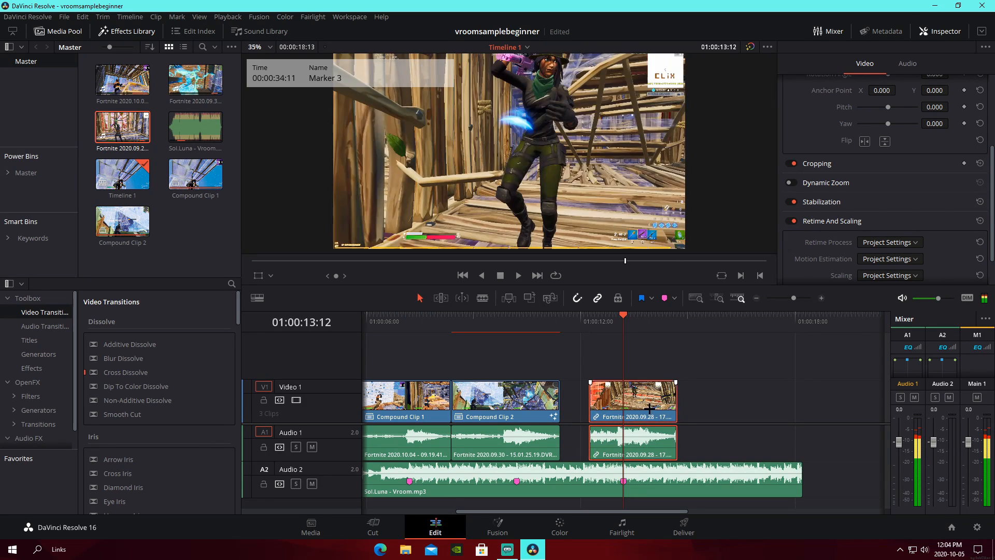
drag(651, 409, 563, 407)
- Play the third clip from its start to check the 200 hit against the beat marker
click(566, 320)
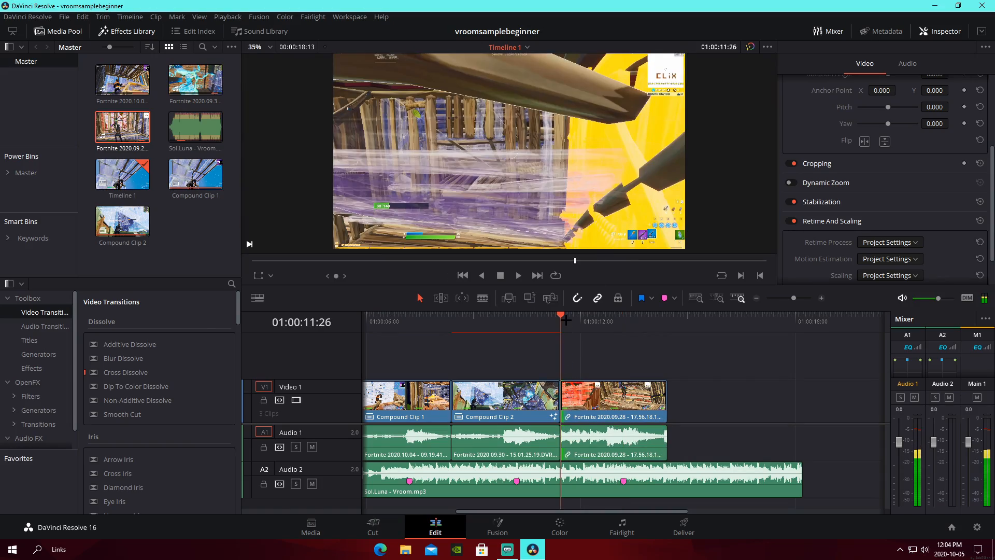
key(space)
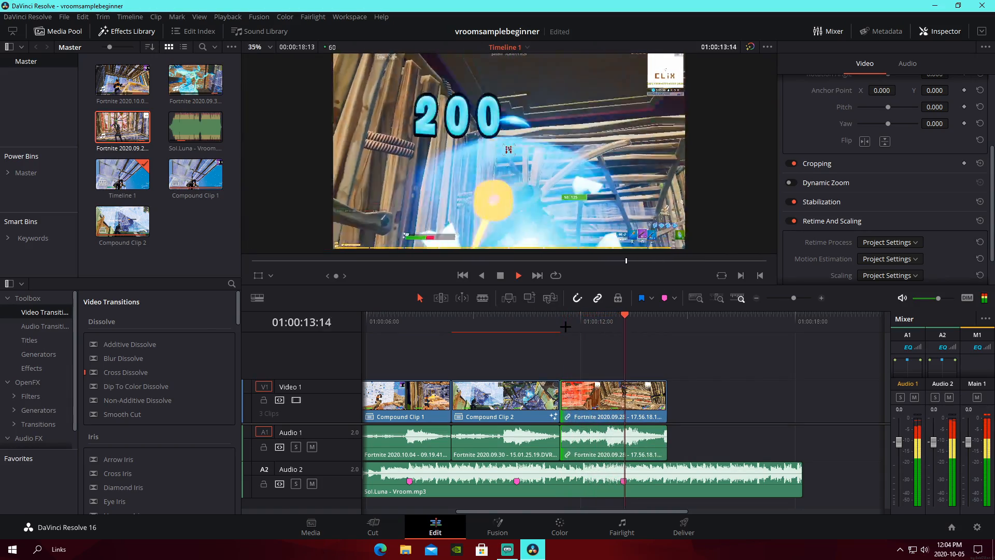
key(space)
- Unlink the third clip's audio and split its video on the 200 hit at 01:00:13:11
click(610, 327)
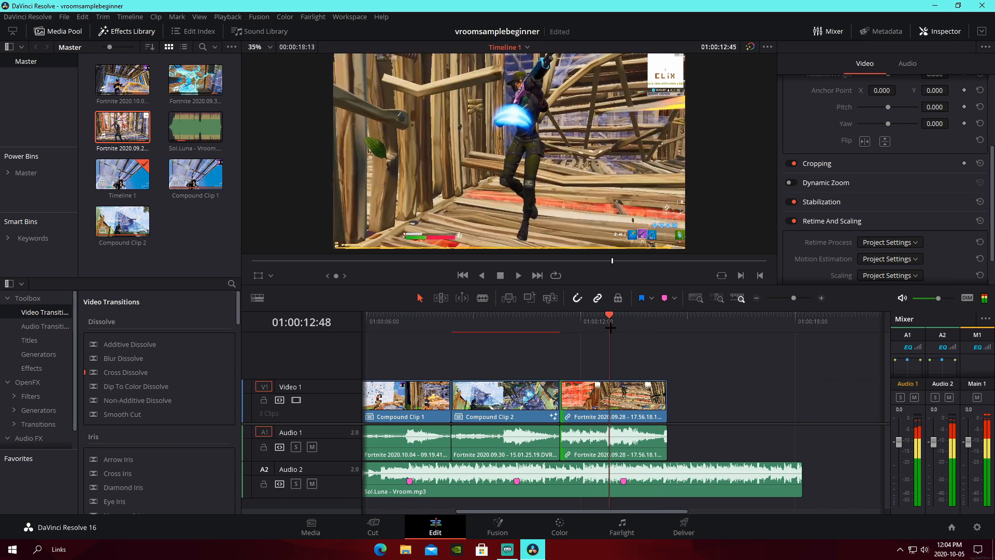
drag(610, 327, 622, 330)
right_click(640, 406)
click(675, 397)
key(b)
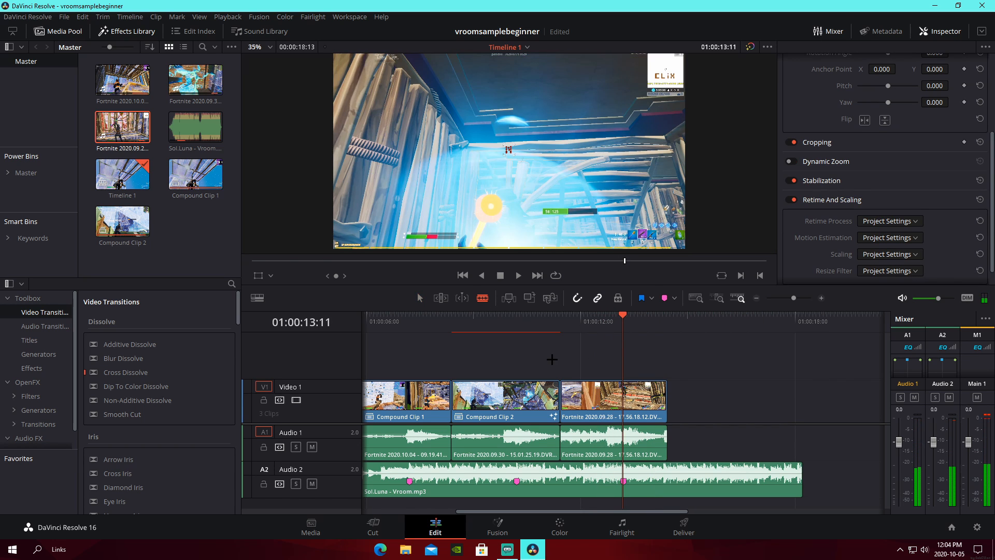
click(621, 399)
key(a)
- Slow the piece after the hit to 50% speed and set its retime process to Optical Flow
right_click(640, 383)
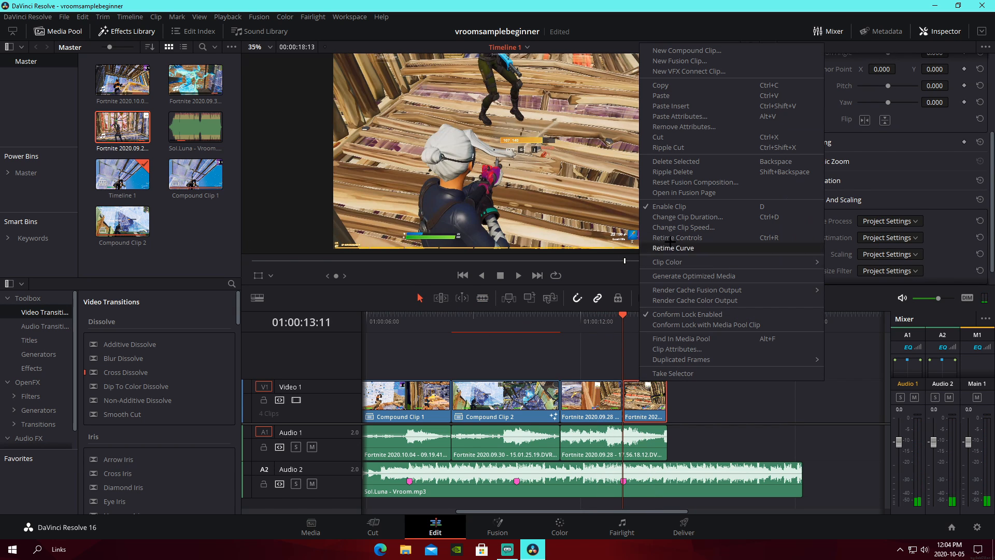
click(674, 227)
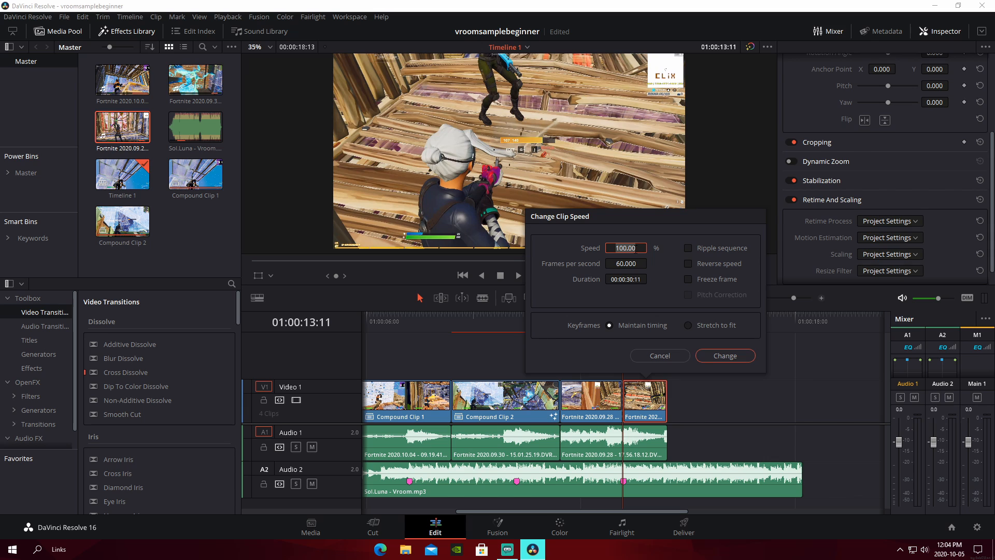
text(50)
key(Return)
click(897, 219)
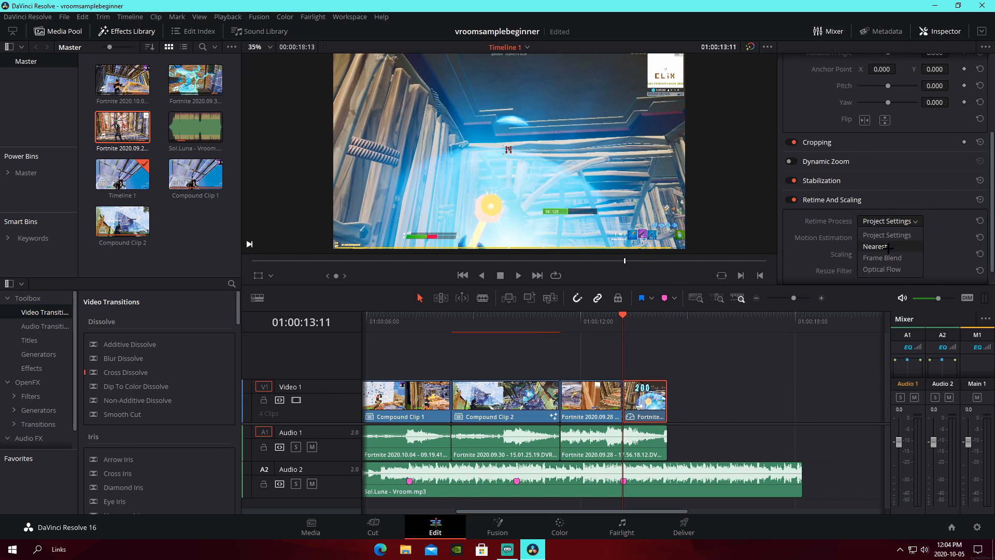
click(890, 270)
click(750, 401)
- Play the section around the third marker to review the slow motion after the hit
click(609, 325)
key(space)
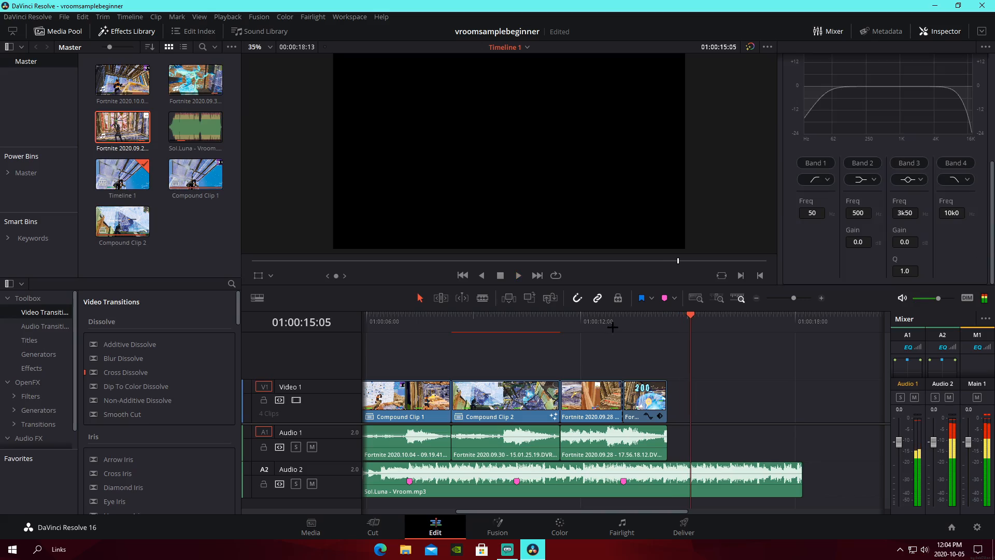
mouse_move(609, 325)
mouse_down()
mouse_move(644, 336)
mouse_move(600, 344)
mouse_up()
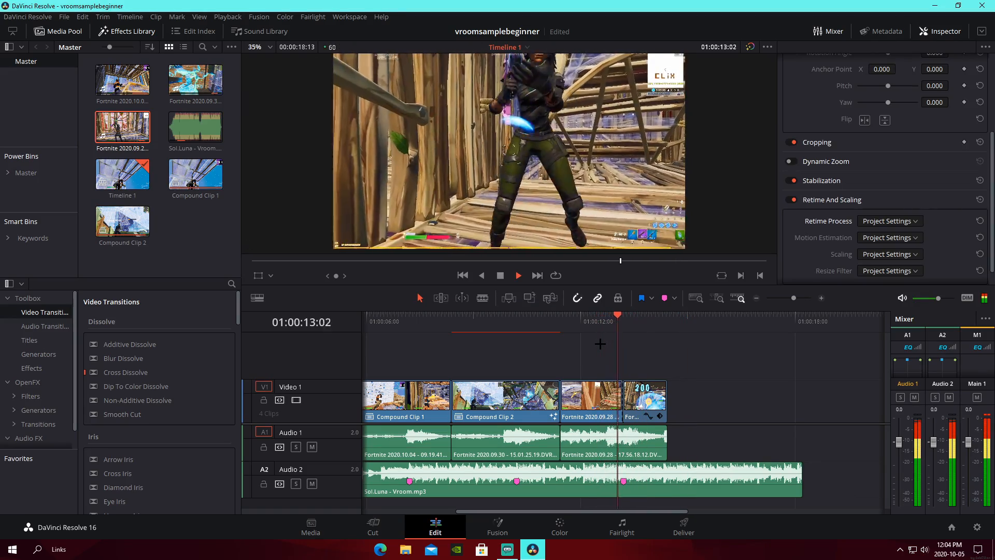
key(space)
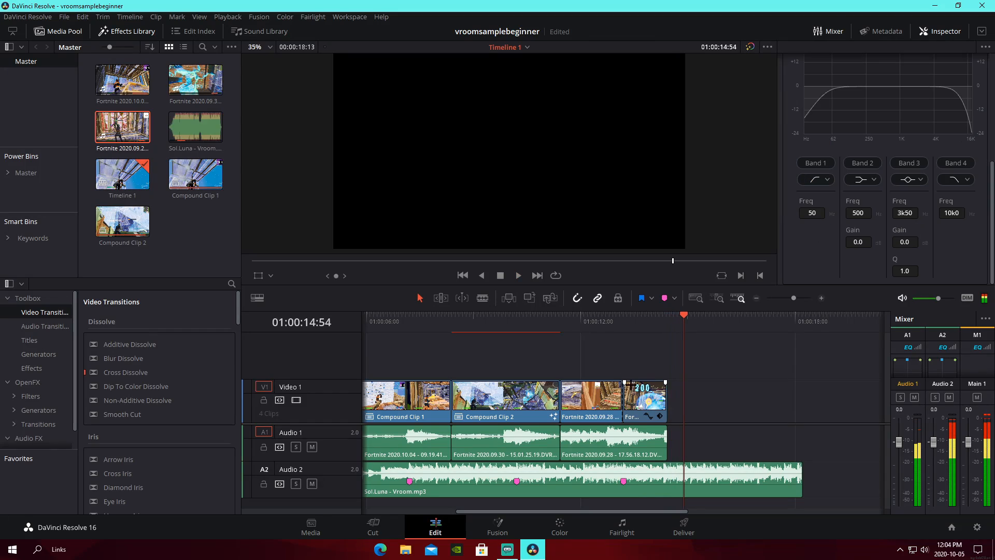
- Combine the third clip's two video pieces into a compound clip and place the playhead at its start
drag(610, 372, 643, 397)
right_click(643, 397)
click(665, 86)
click(580, 300)
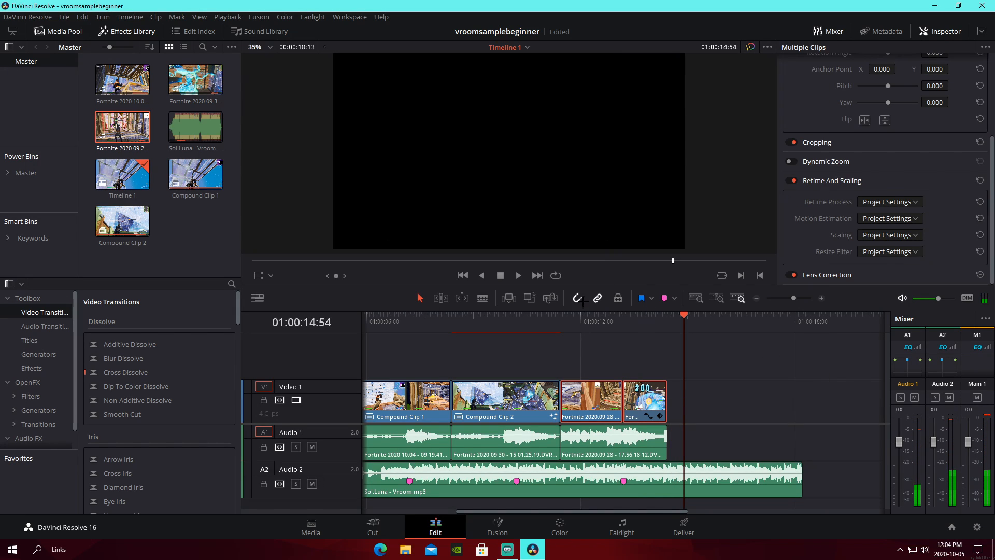
drag(473, 314, 560, 318)
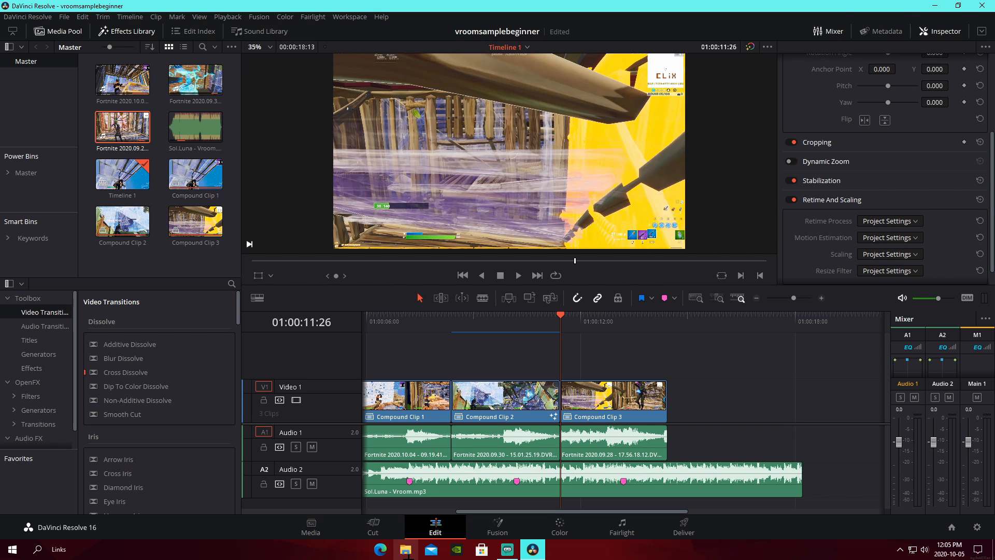
- Switch to File Explorer, open the Montage Music folder and move the ModelO_1-0-9 folder into the Settings folder
click(406, 549)
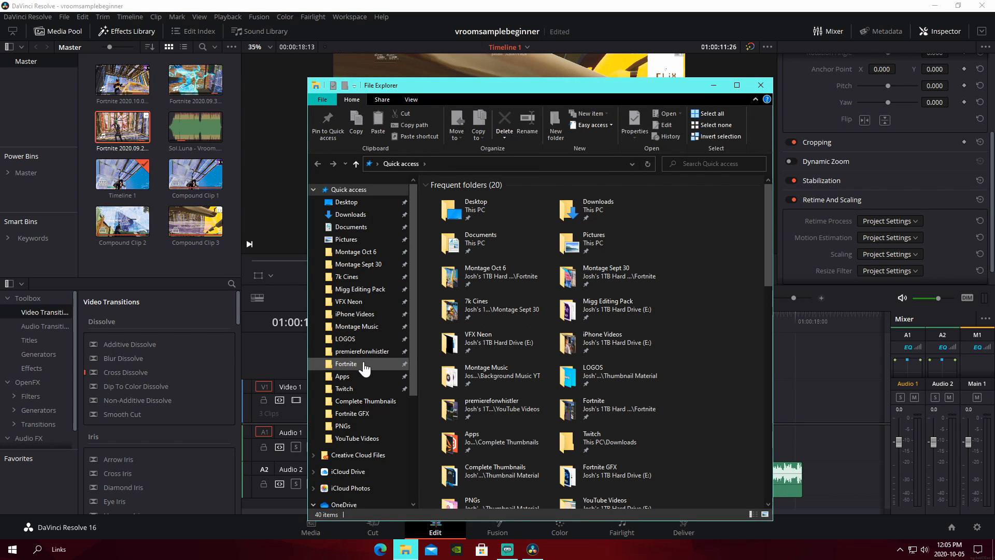
click(366, 326)
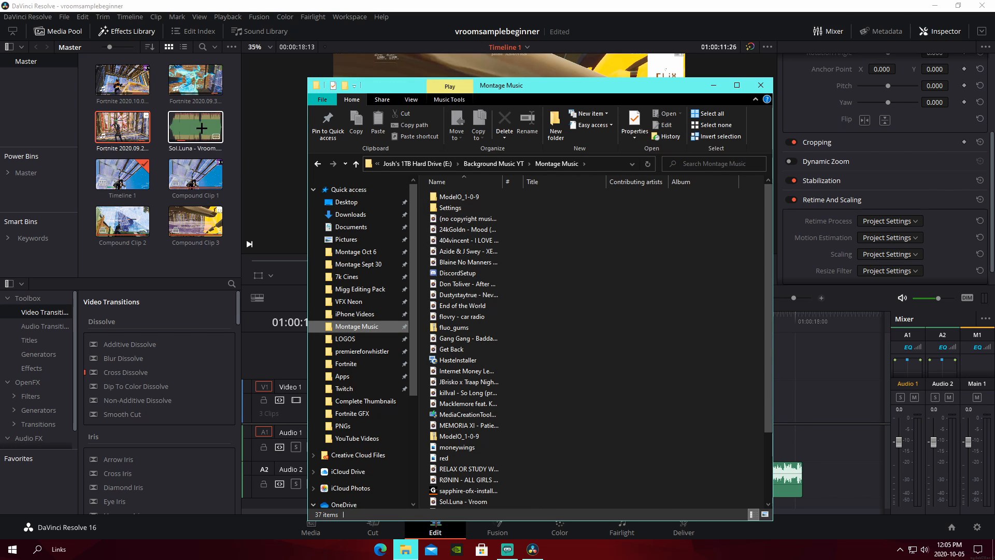
mouse_move(459, 197)
mouse_down()
mouse_move(36, 171)
mouse_move(451, 208)
mouse_up()
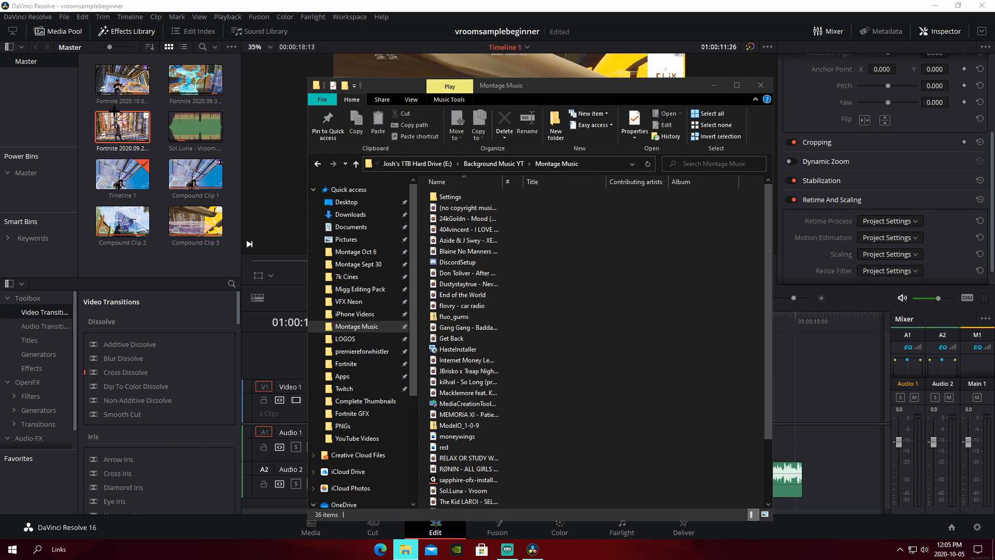
scroll(576, 324, down, 2)
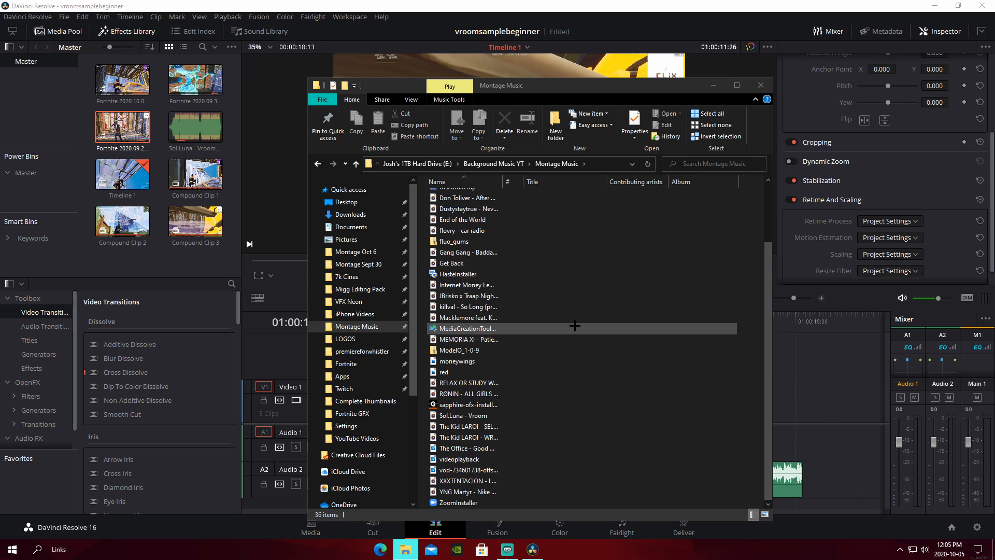
scroll(565, 332, up, 2)
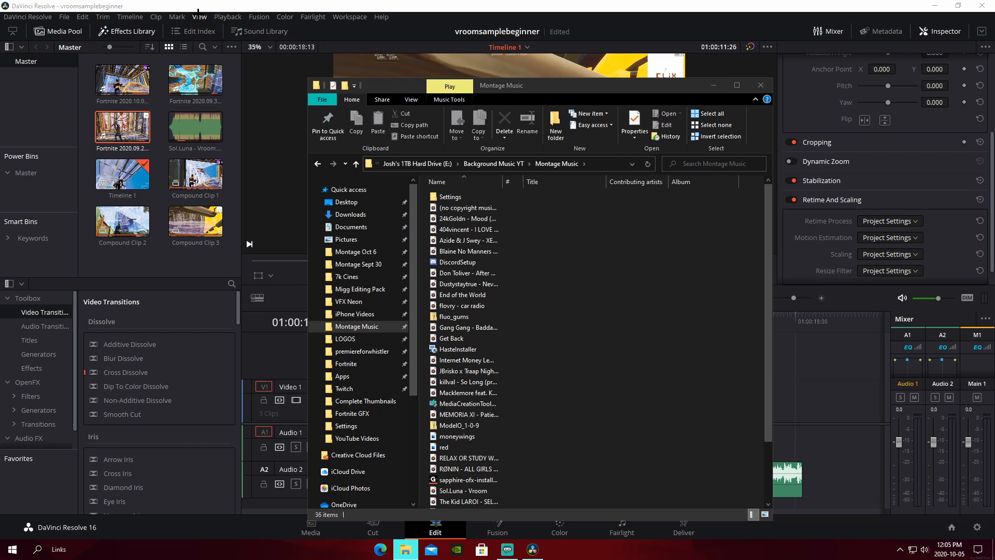
- Back in DaVinci Resolve, check that Power Bins are shown, close File Explorer and open the first 60fps transitions bin's Whip folder
click(199, 16)
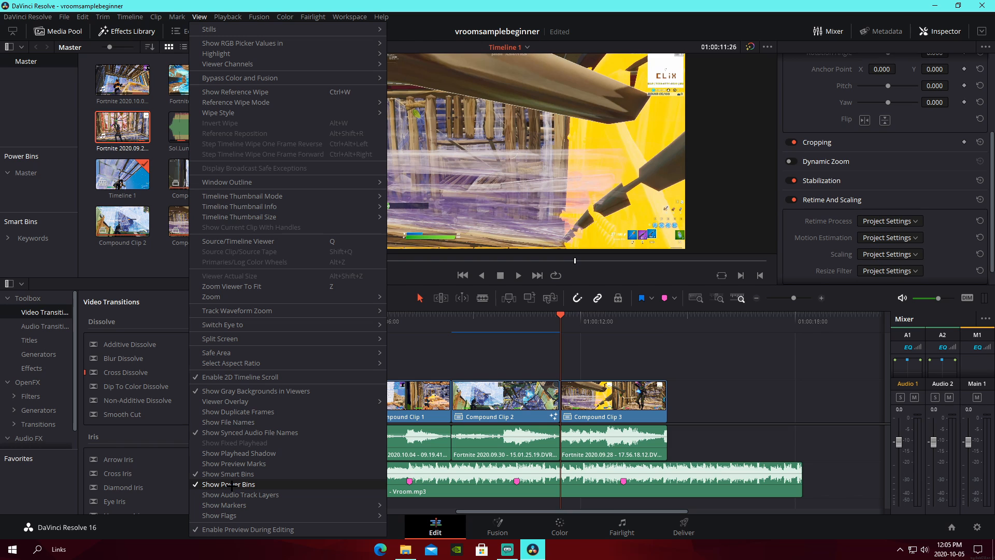
click(49, 200)
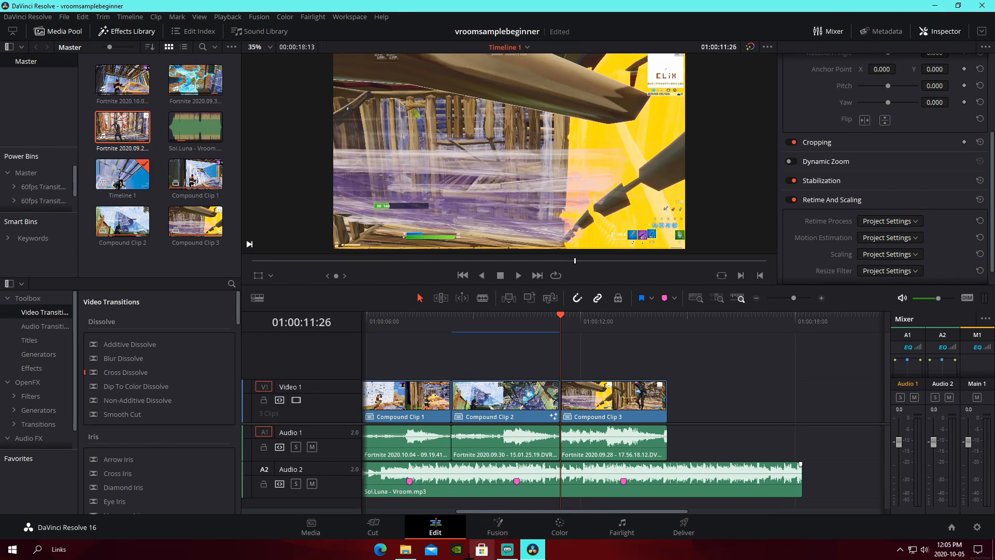
click(406, 549)
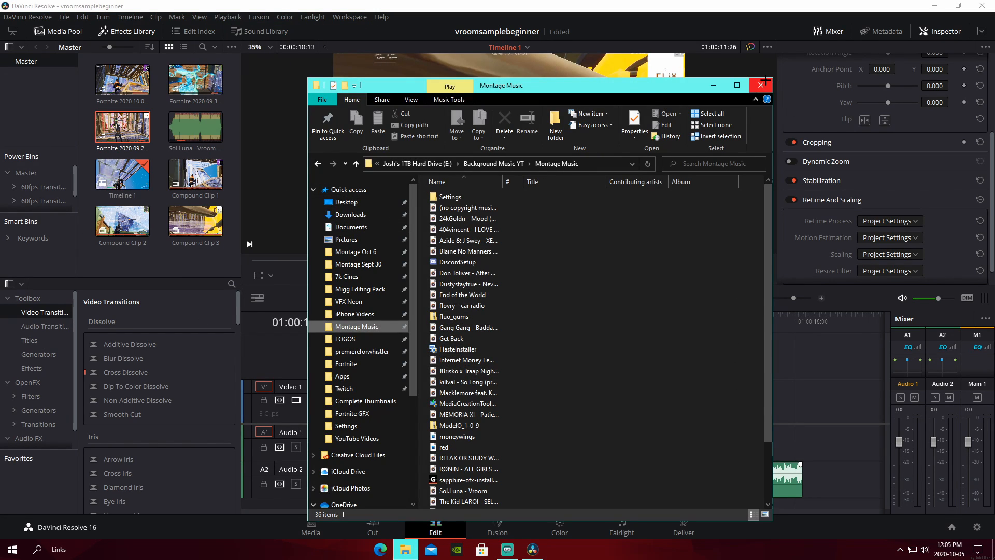
click(761, 85)
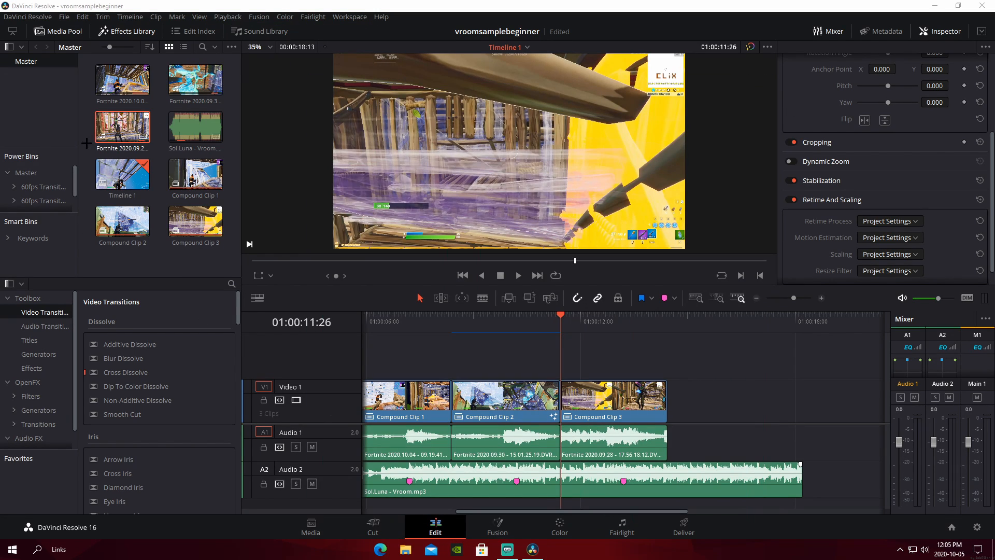
click(37, 185)
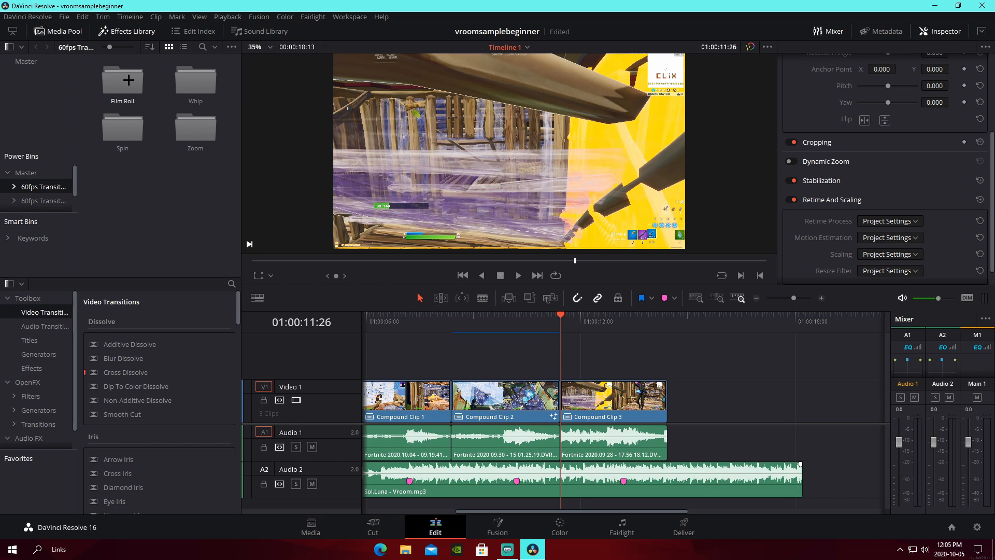
double_click(195, 81)
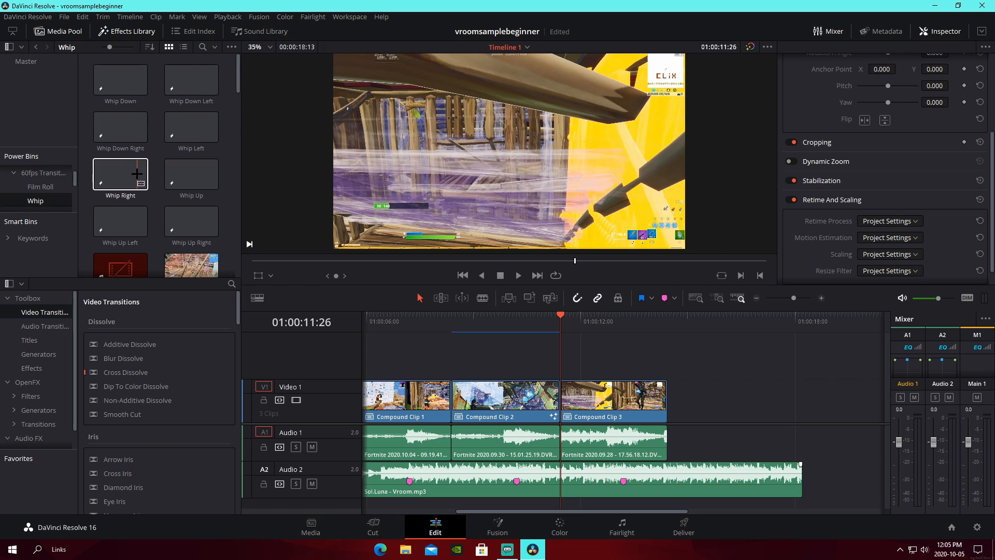
- Place the Whip Up Right transition from the 60fps Whip bin on a new track above the cut between Compound Clip 2 and Compound Clip 3
drag(191, 224, 553, 351)
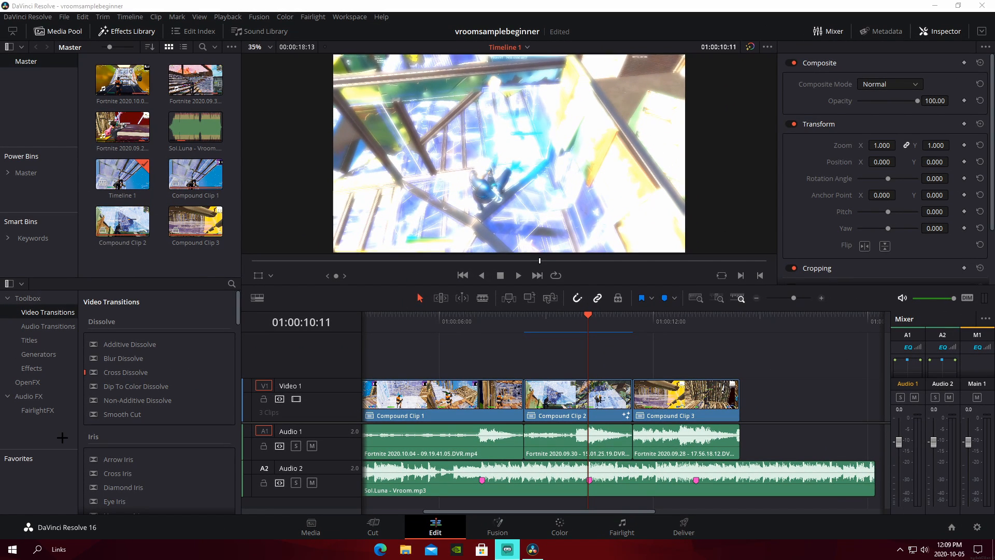
click(615, 324)
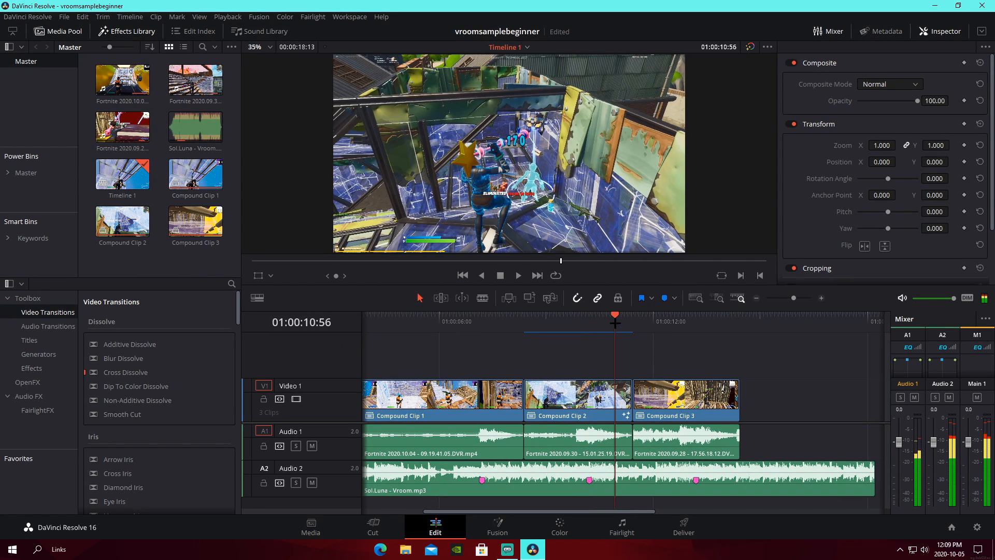
click(31, 173)
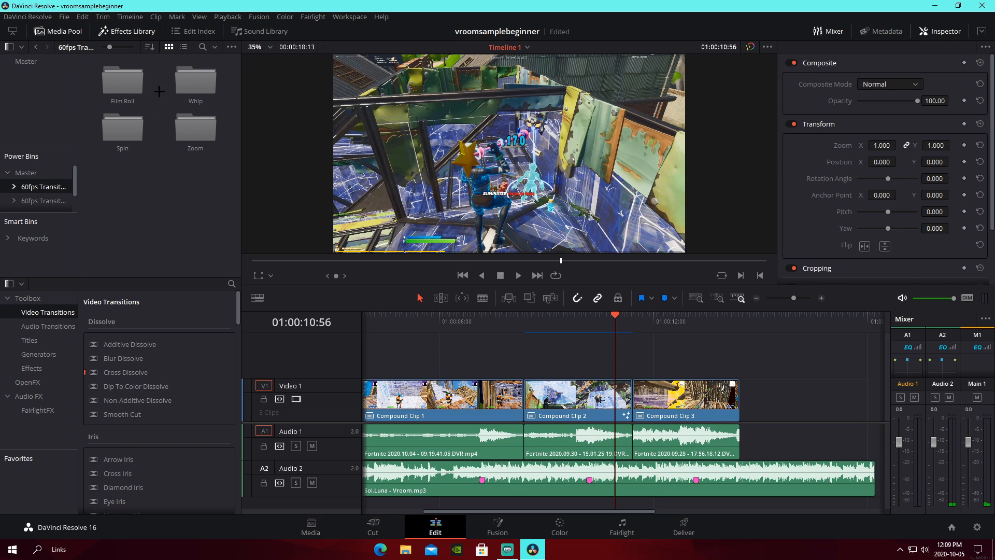
double_click(196, 80)
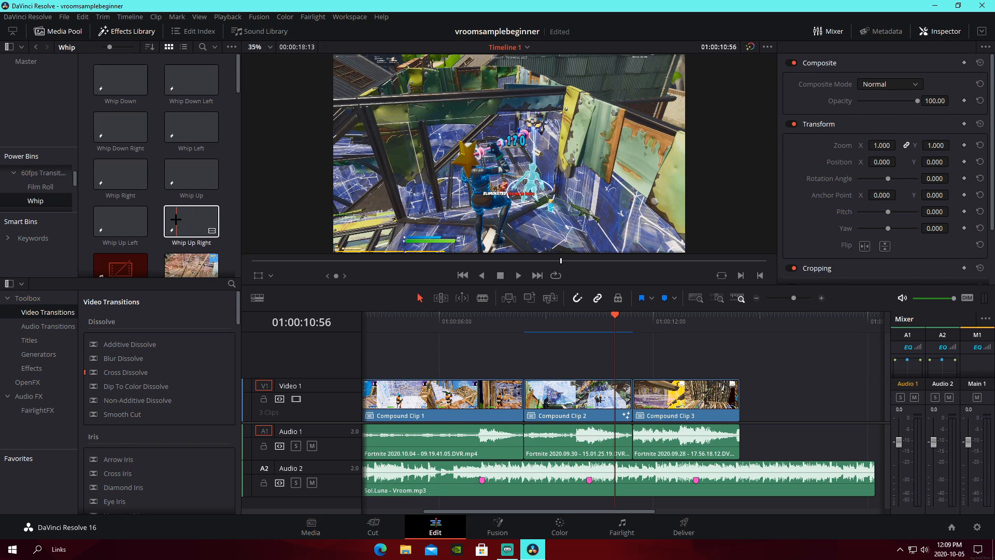
drag(175, 220, 617, 361)
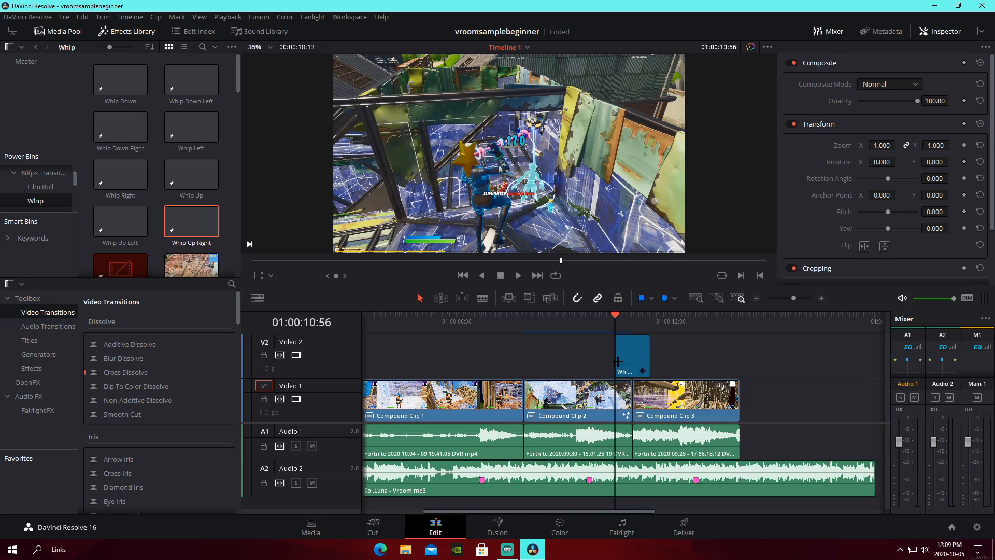
- Play and scrub through the Whip Up Right transition to review how it covers the cut
mouse_move(618, 322)
mouse_down()
mouse_move(635, 322)
mouse_move(621, 322)
mouse_up()
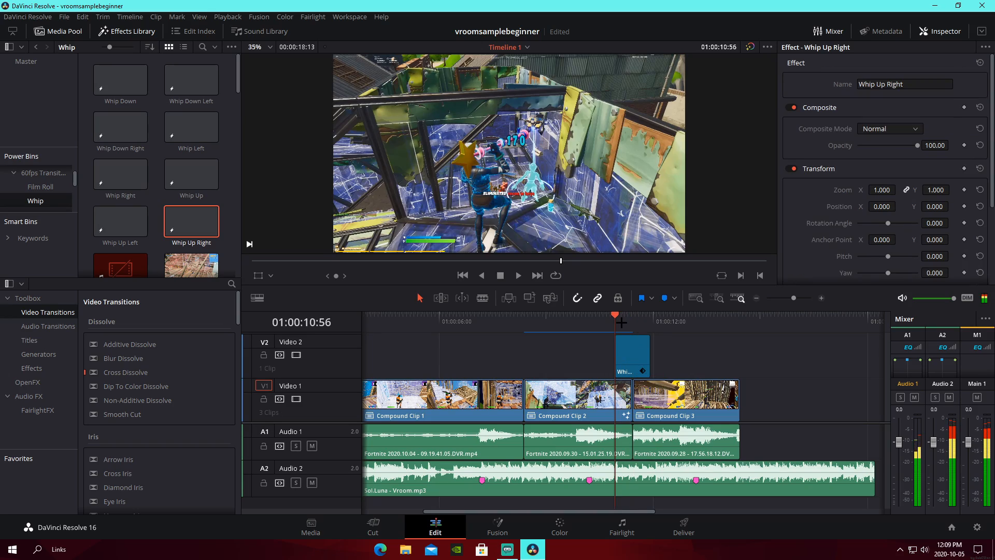
key(space)
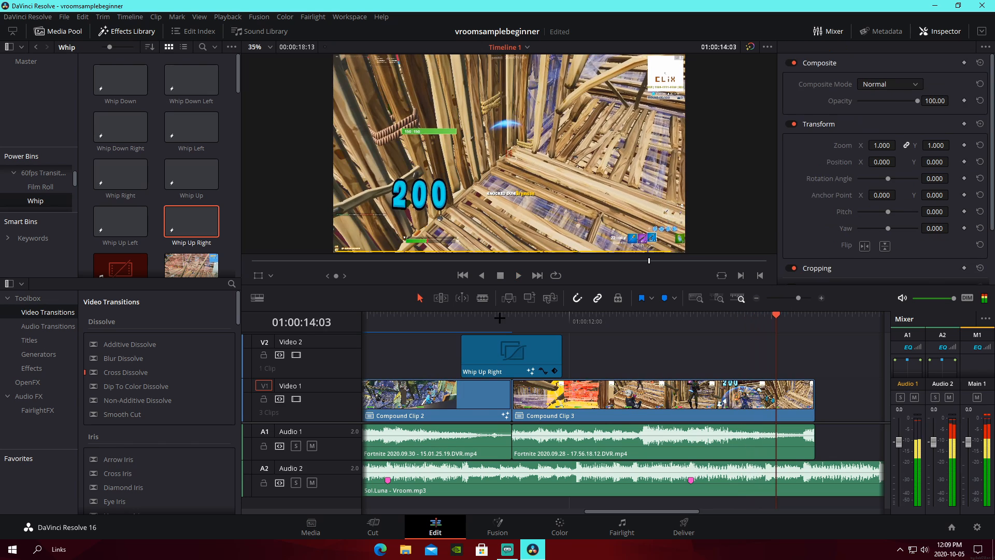
click(463, 316)
drag(464, 318, 534, 318)
- Try a shorter end on the Whip Up Right clip and play across the cut
click(545, 358)
drag(560, 358, 544, 358)
click(509, 317)
key(space)
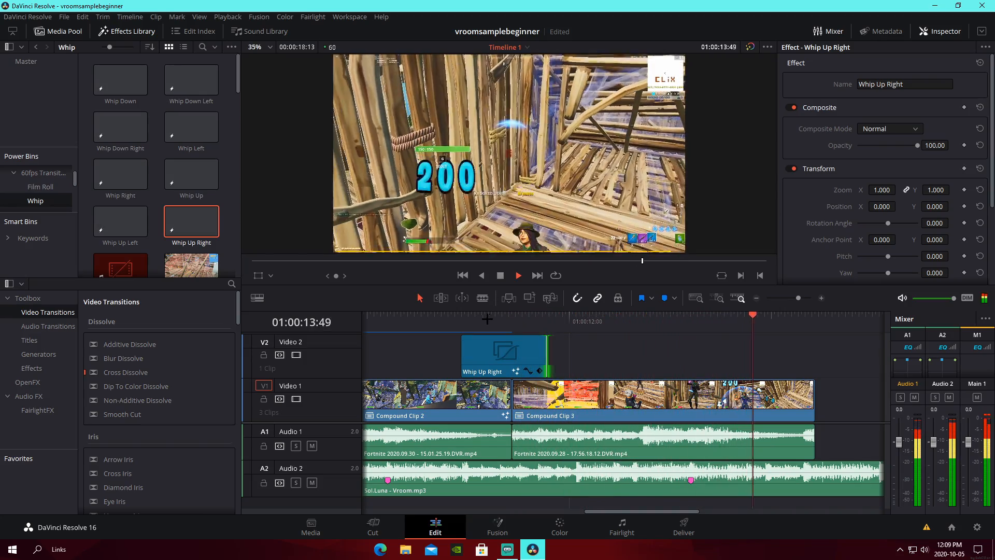
key(space)
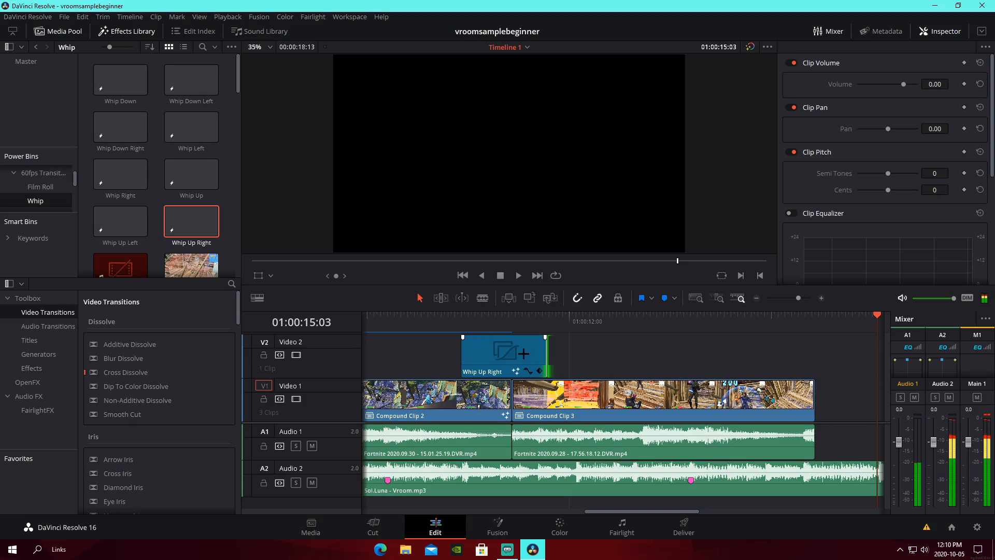
- Extend the end of the Whip Up Right clip past the cut, play the transition, and save the project
mouse_move(547, 356)
mouse_down()
mouse_move(577, 355)
mouse_move(559, 355)
mouse_up()
click(526, 317)
key(space)
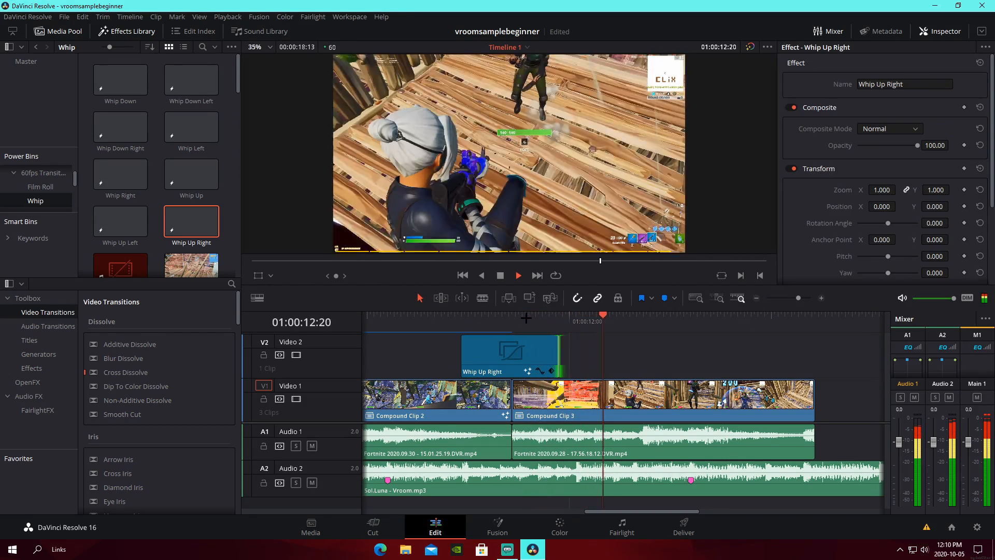
key(space)
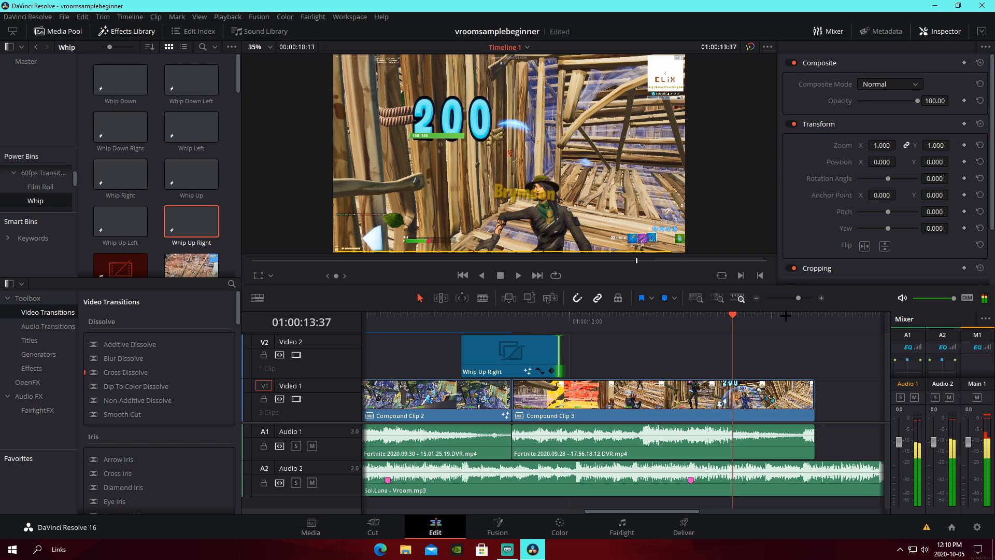
key(ctrl+s)
- Place the Whip Down transition on Video 2, centred over the cut between Compound Clip 1 and Compound Clip 2, and play it
scroll(524, 323, down, 3)
click(508, 318)
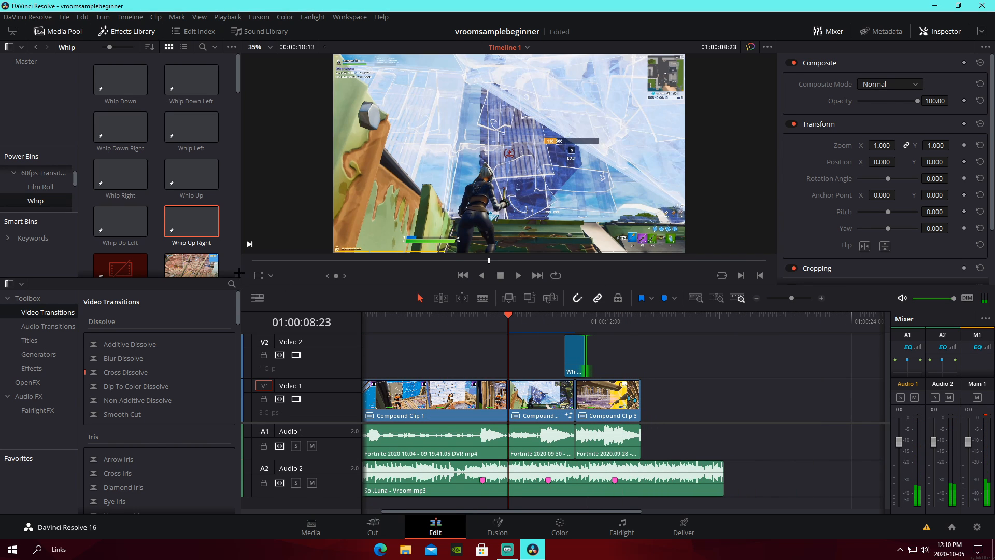
drag(120, 82, 500, 366)
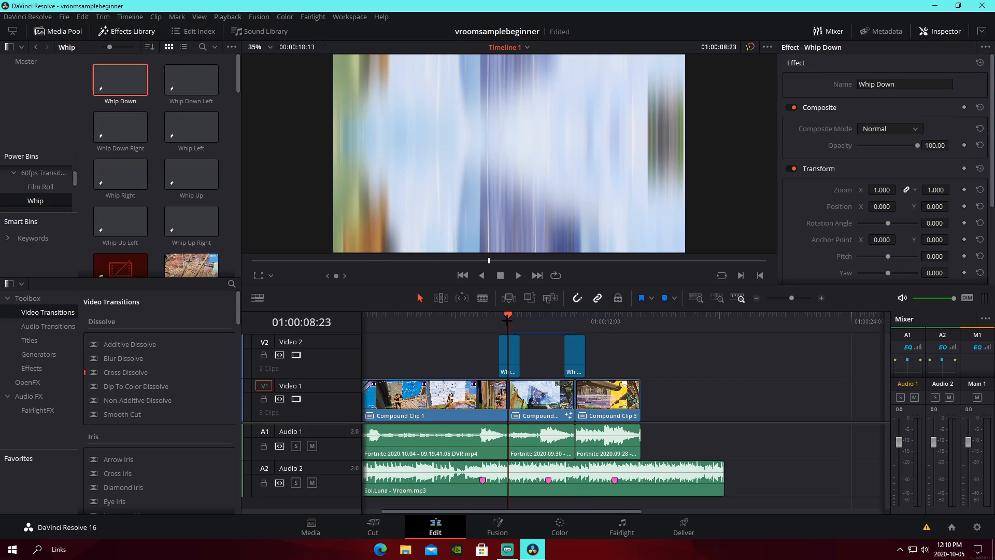
key(slash)
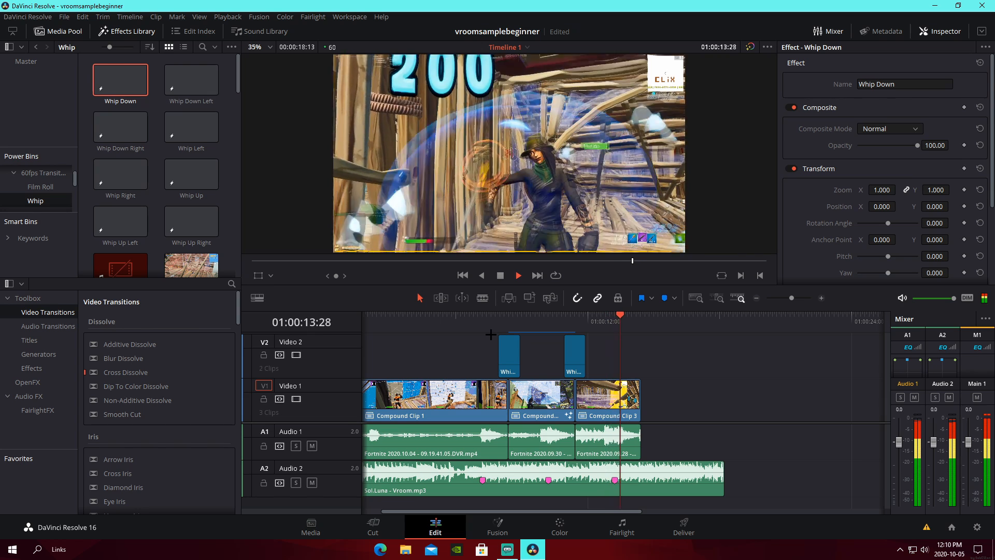
key(space)
- Split the Vroom music at the end of Compound Clip 3, remove the leftover part, and save the project
key(b)
click(641, 471)
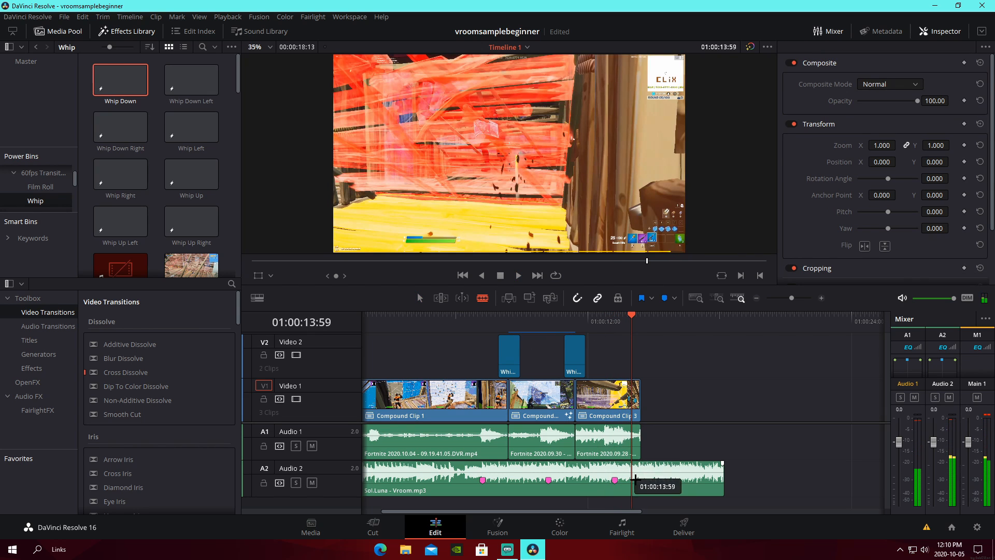
key(a)
right_click(701, 472)
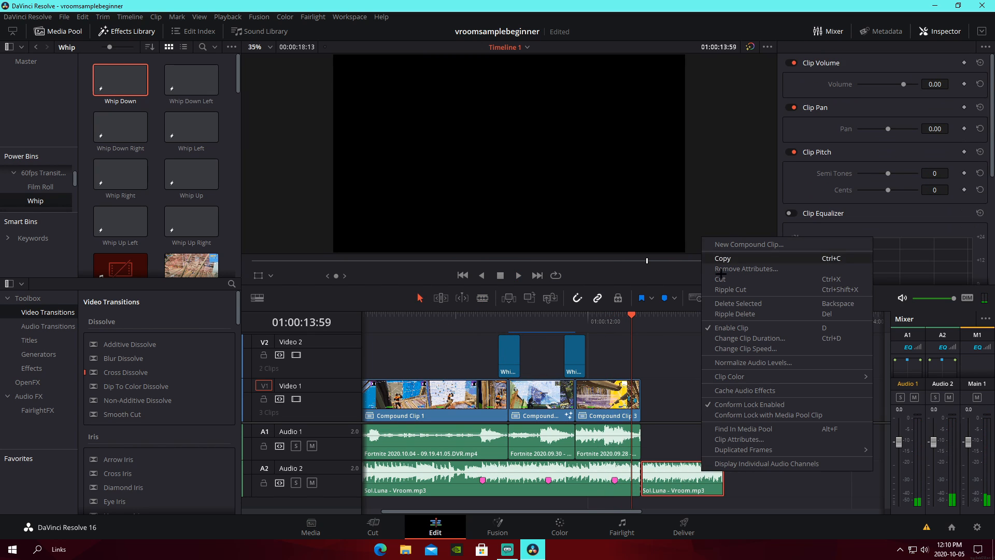
click(793, 285)
key(ctrl+s)
- Trim the start of Compound Clip 1, its audio and the music together to about 01:00:04:36, and play from there
drag(792, 298, 789, 300)
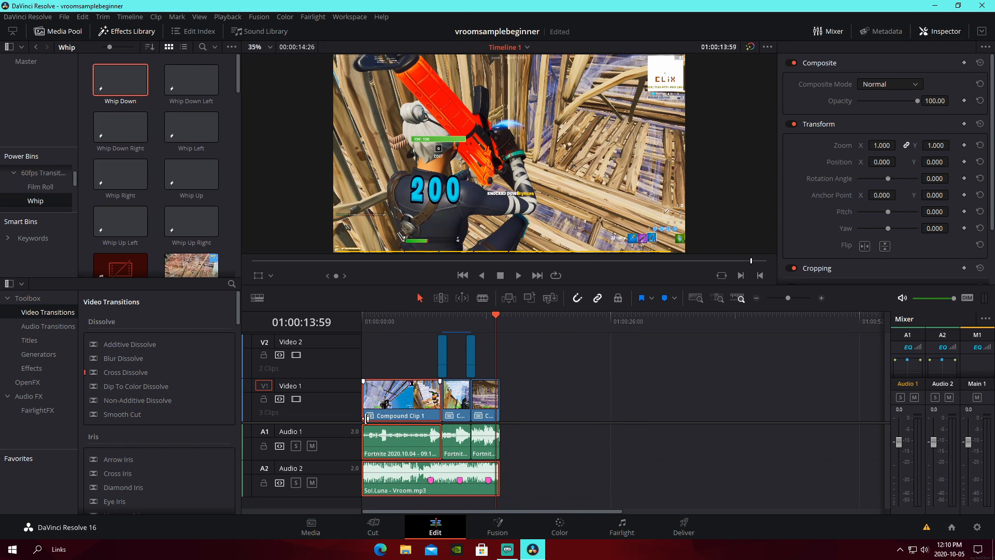
drag(363, 415, 407, 421)
click(405, 319)
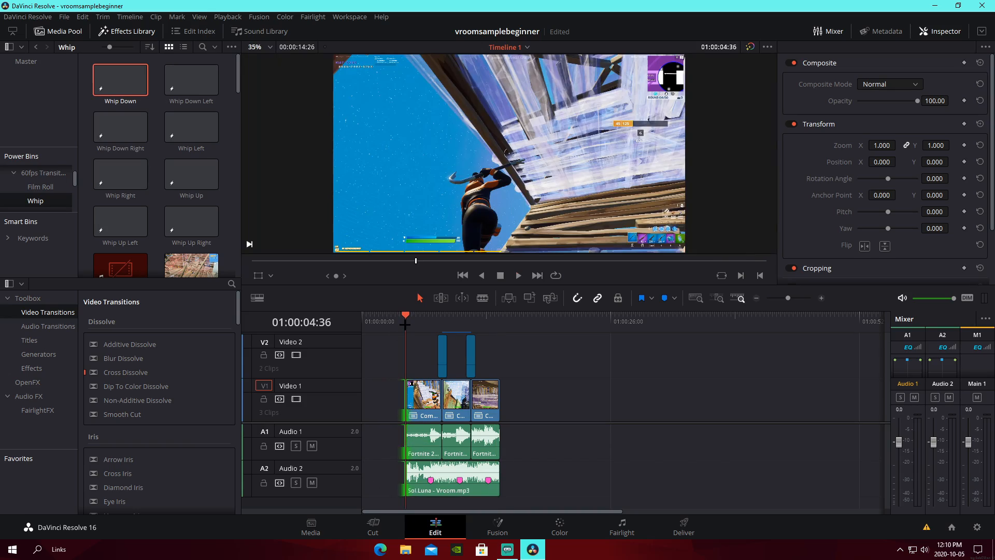
key(space)
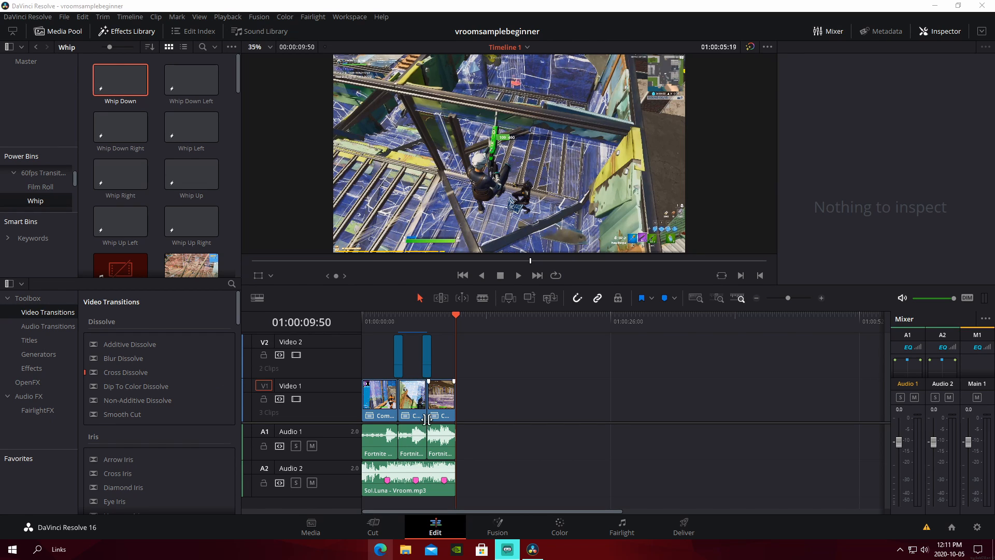
- On the Deliver page, name the export vroommontageforbeginnertutorial and set its location to the YouTube Videos folder
click(685, 523)
click(86, 120)
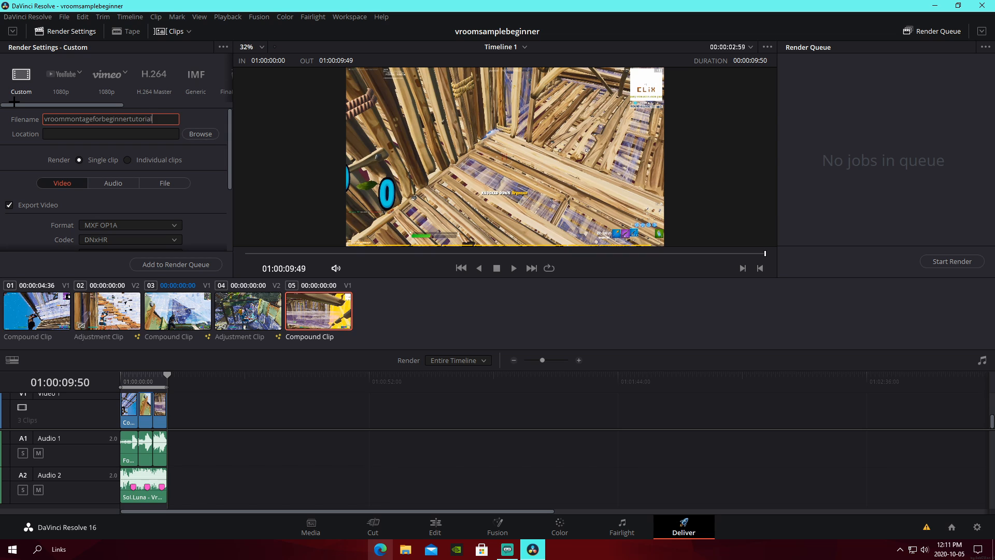
click(200, 134)
scroll(49, 151, up, 3)
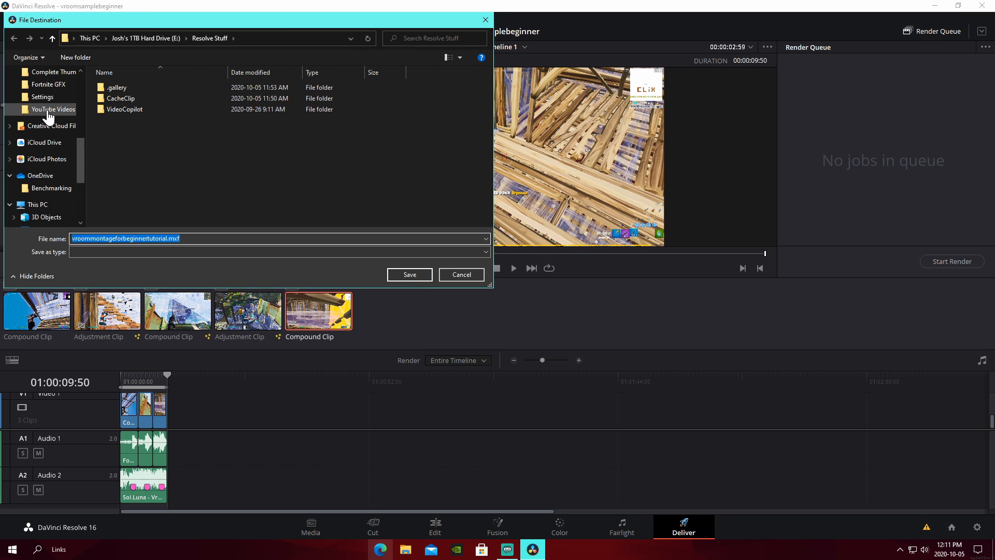
click(52, 108)
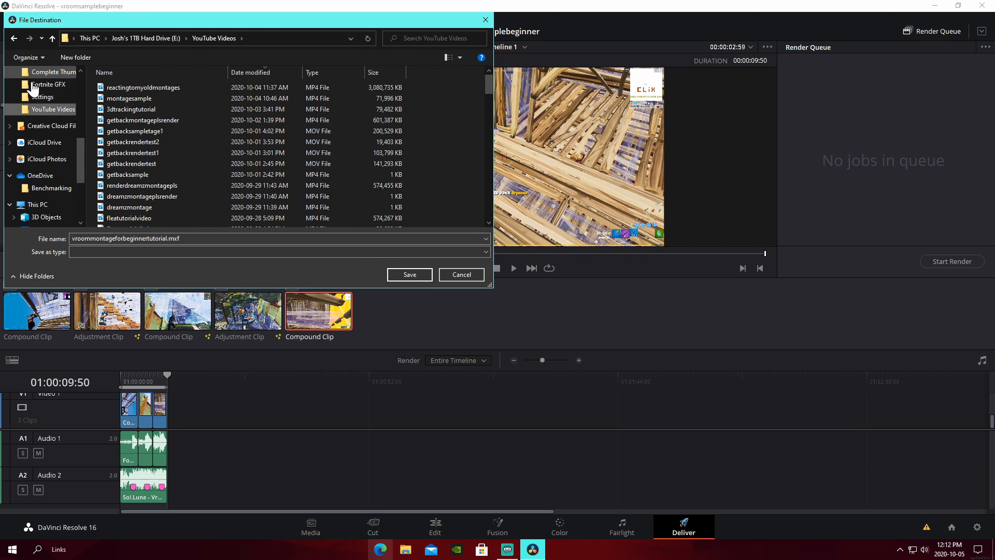
click(409, 274)
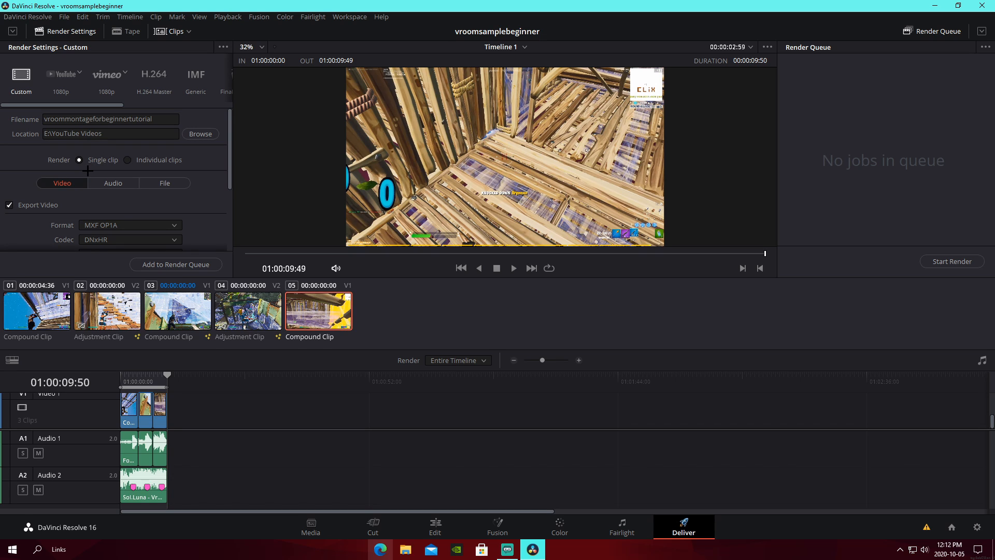
- In File Explorer, look at the YouTube Videos folder's Quick access pinning options and the available drives, then close the window
click(405, 549)
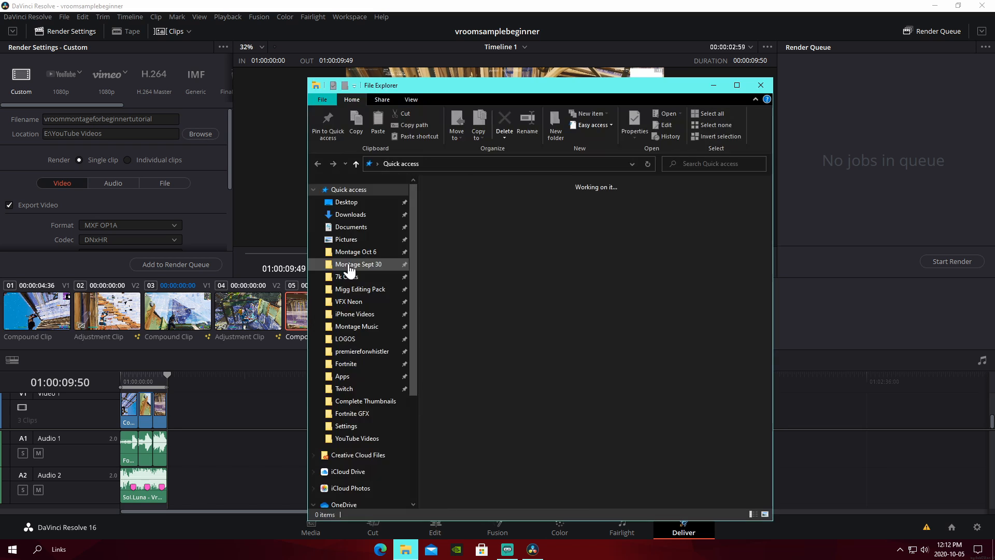
right_click(338, 442)
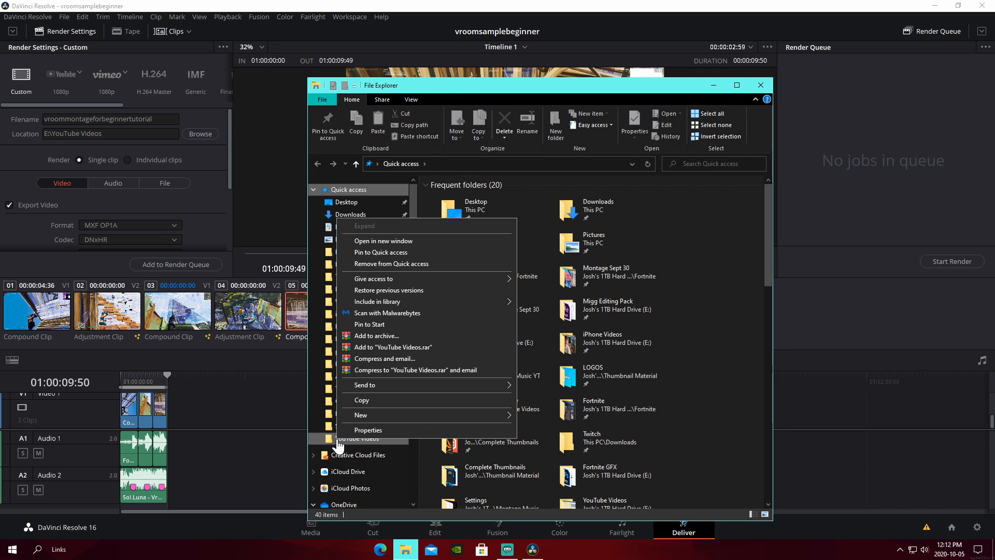
scroll(415, 472, down, 5)
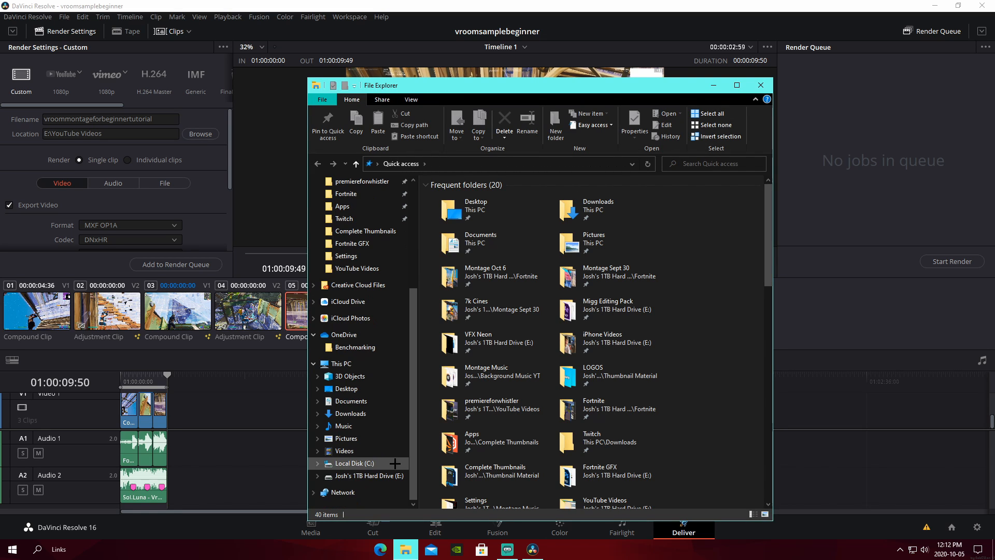
scroll(410, 344, up, 3)
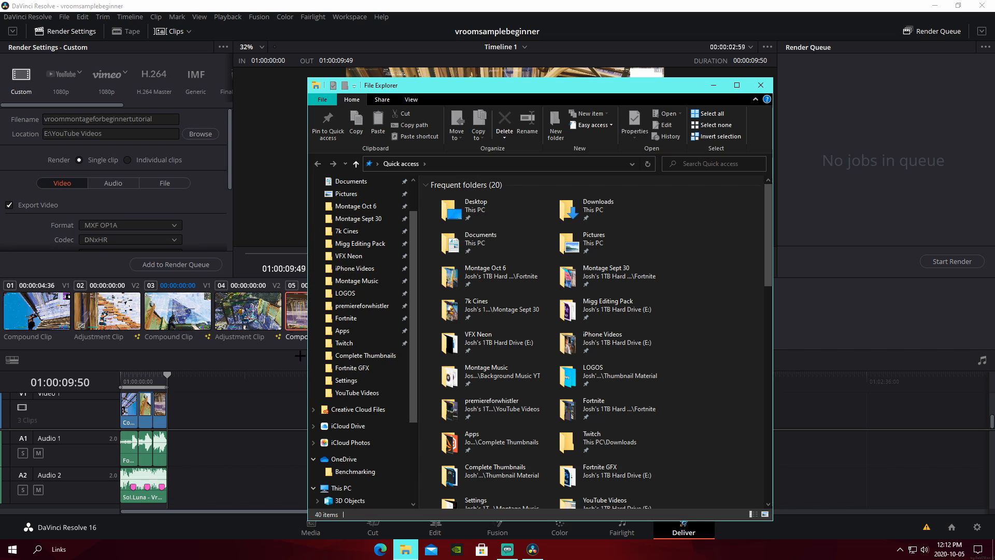
click(762, 84)
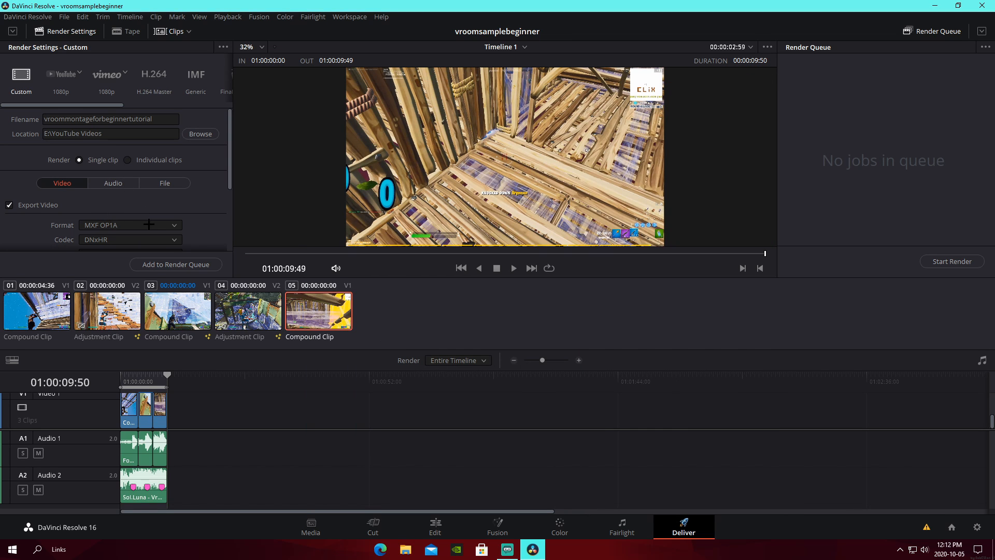
- Set the export format to MP4 and check the resolution options, keeping 1920 x 1080 HD
click(127, 226)
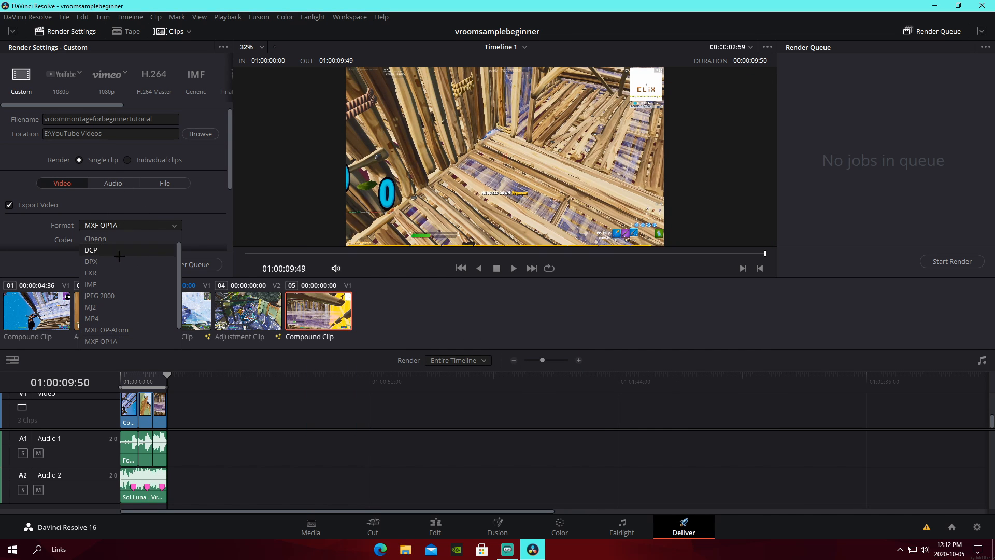
click(92, 318)
scroll(126, 241, down, 1)
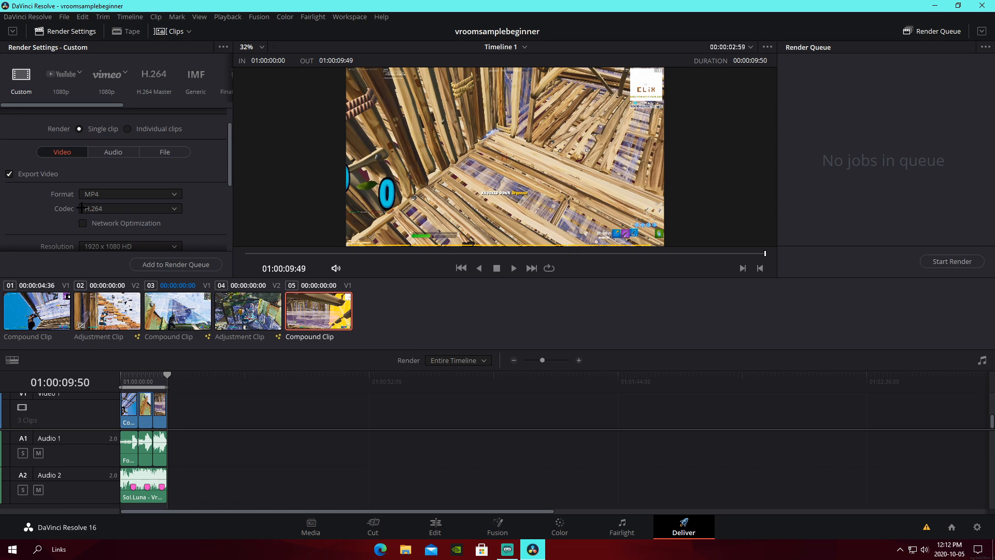
scroll(103, 226, down, 1)
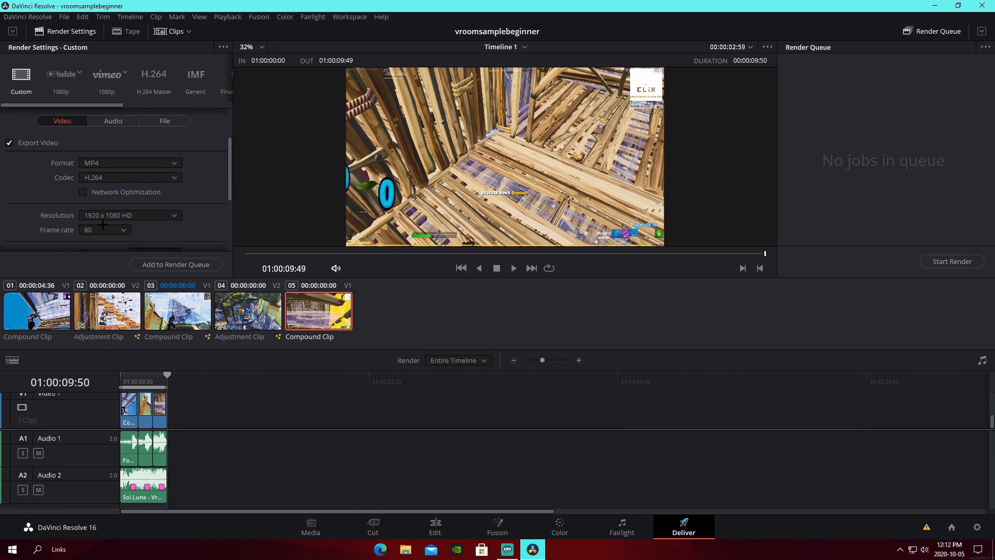
click(107, 213)
click(193, 205)
- Restrict the export quality to 120000 Kb/s and view the remaining video settings
scroll(217, 195, down, 1)
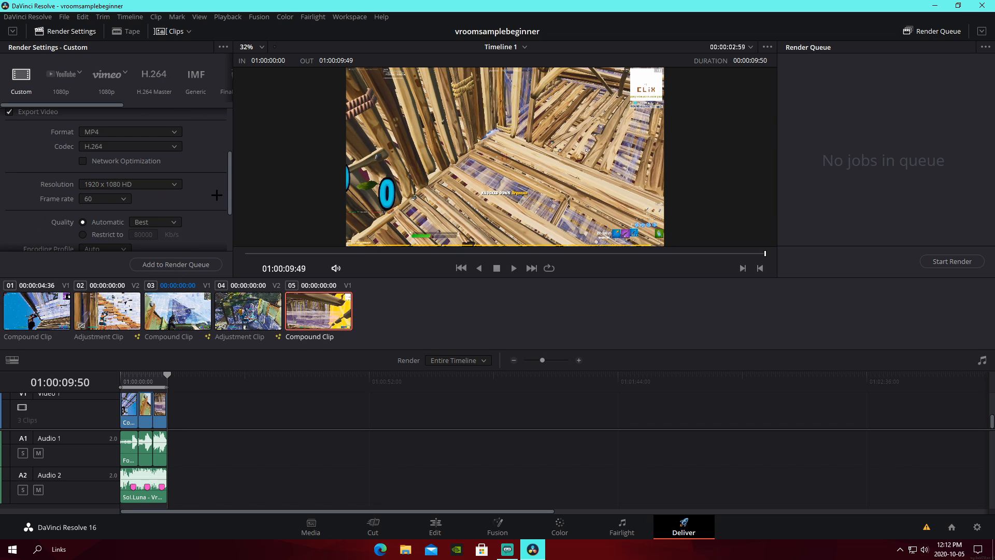
click(110, 231)
scroll(191, 232, down, 3)
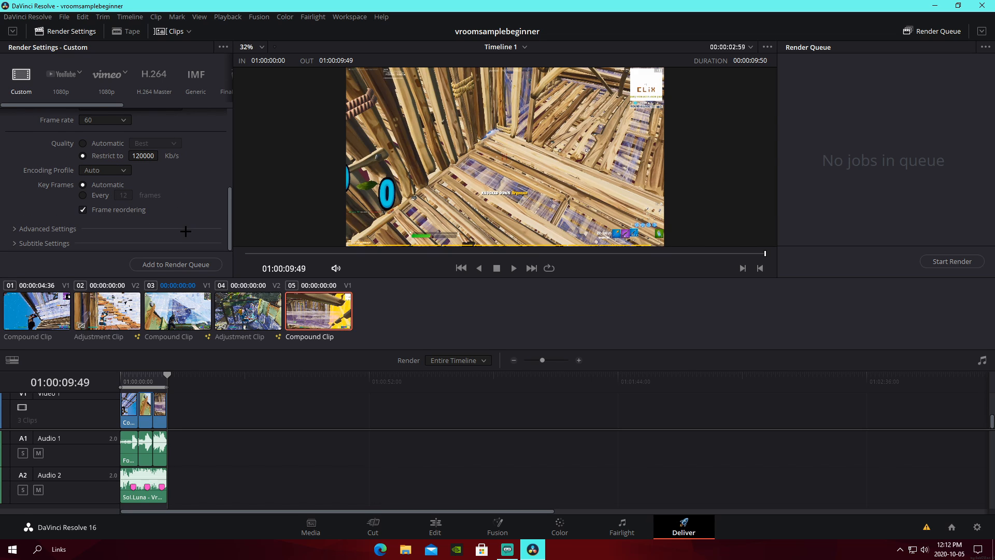
- Review the render settings and add the montage to the render queue
scroll(181, 232, up, 8)
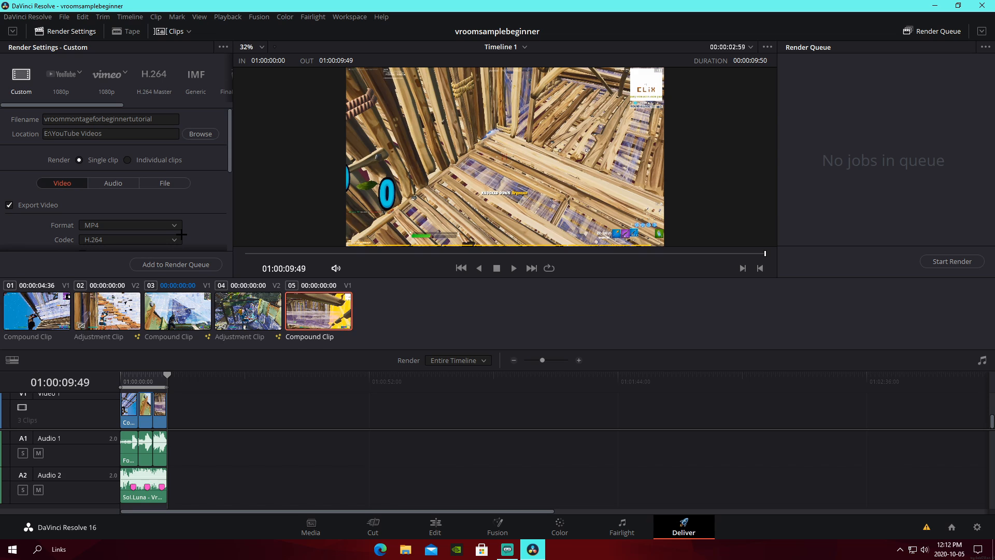
scroll(181, 234, down, 5)
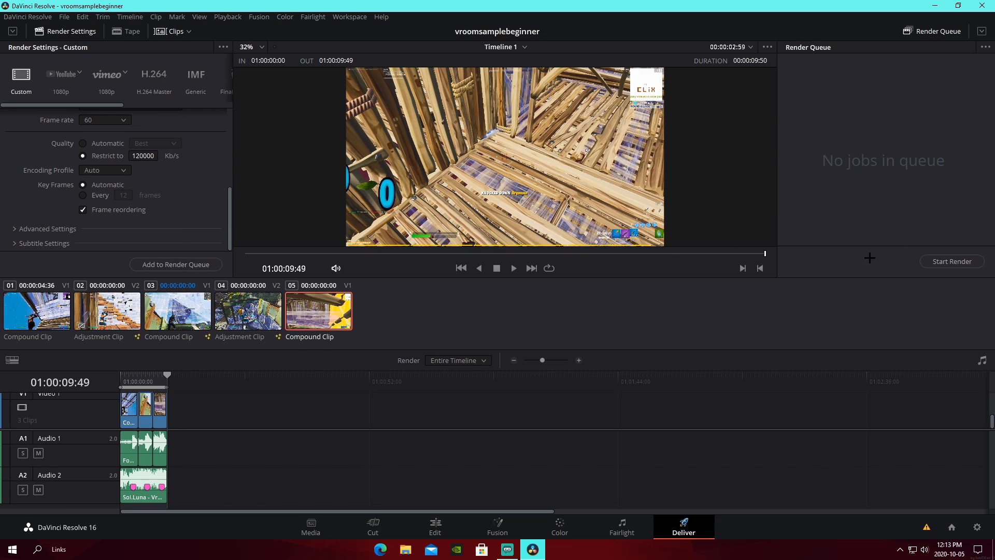
click(153, 264)
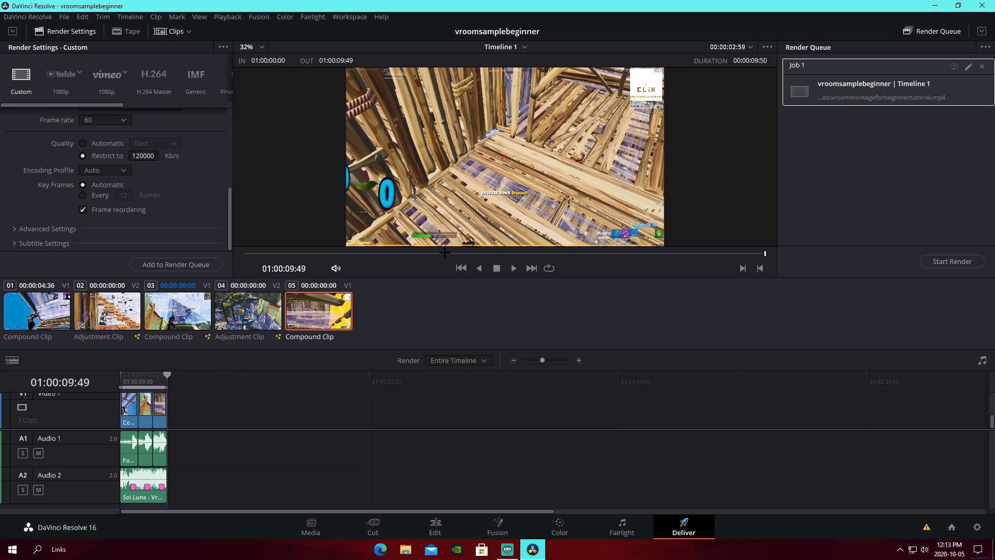
scroll(153, 200, up, 5)
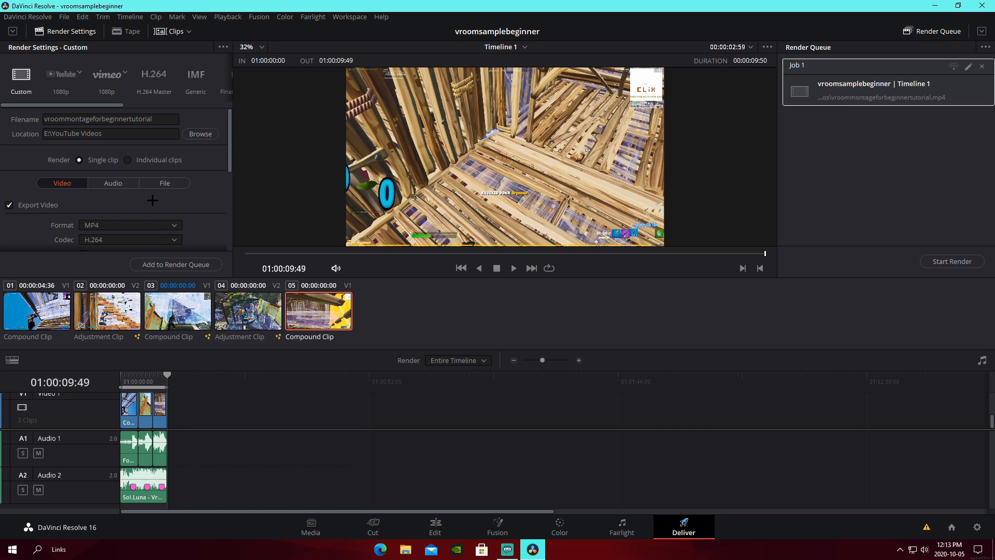